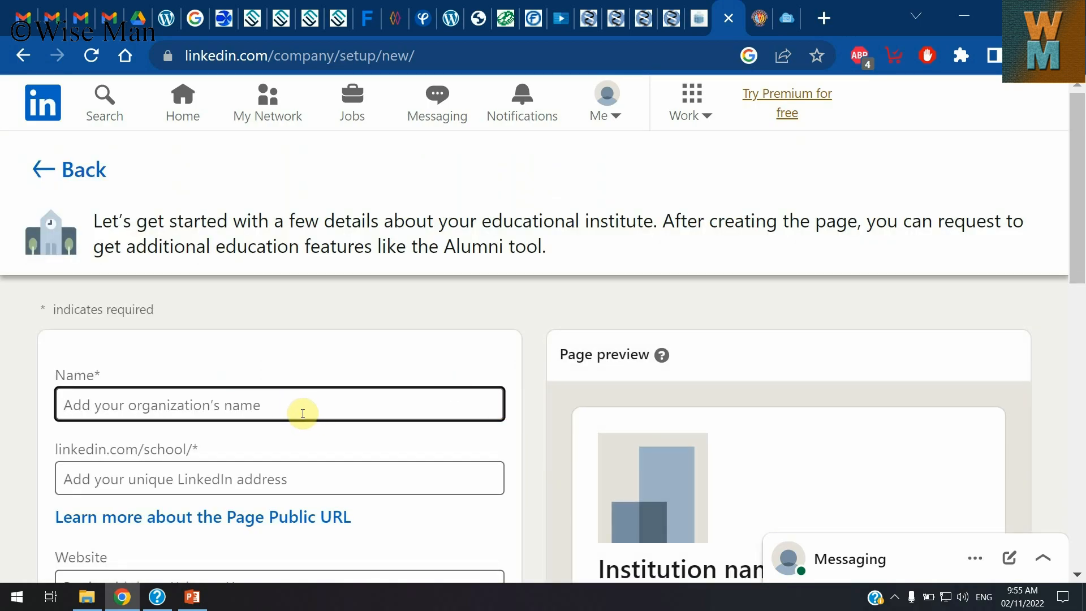
# - Enter "Mechanical Engineering @ BPDC" as the name of the new educational institute page
pyautogui.scroll(-2, 376, 516)
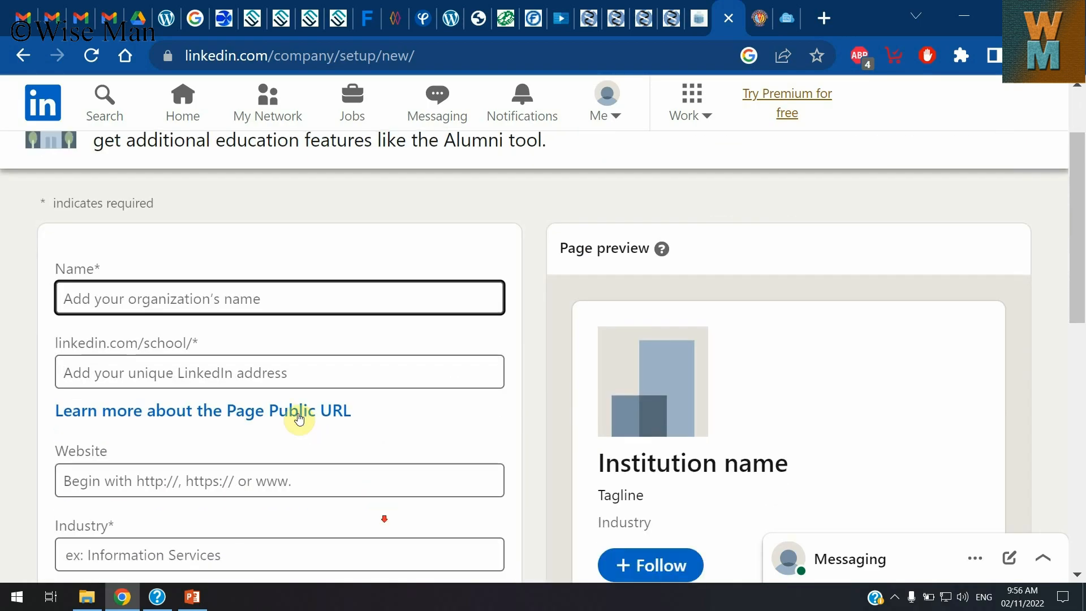
pyautogui.click(182, 296)
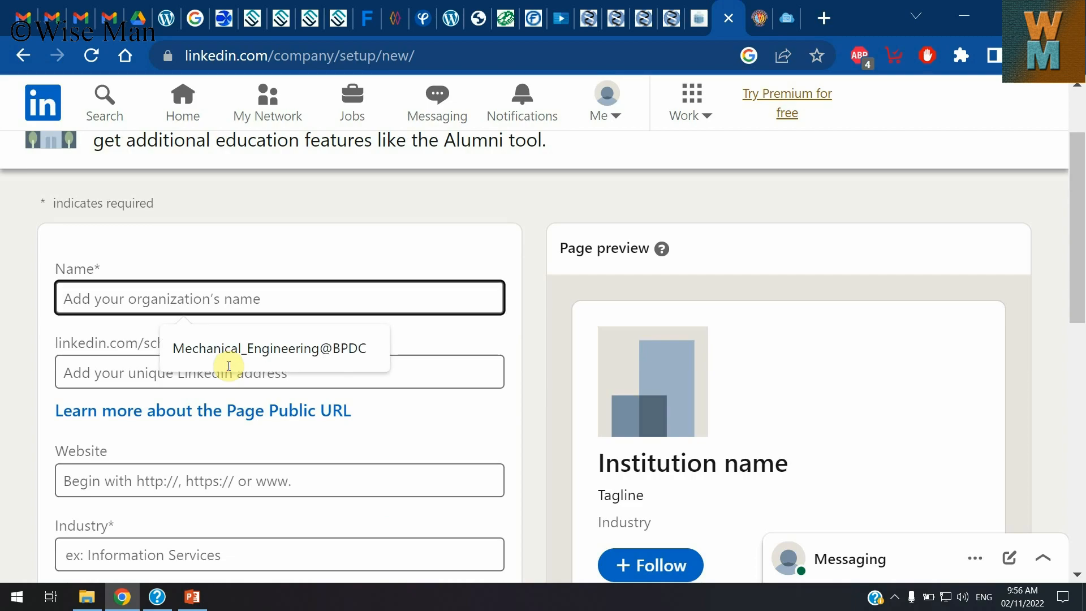
pyautogui.write('Birla Institute of Te')
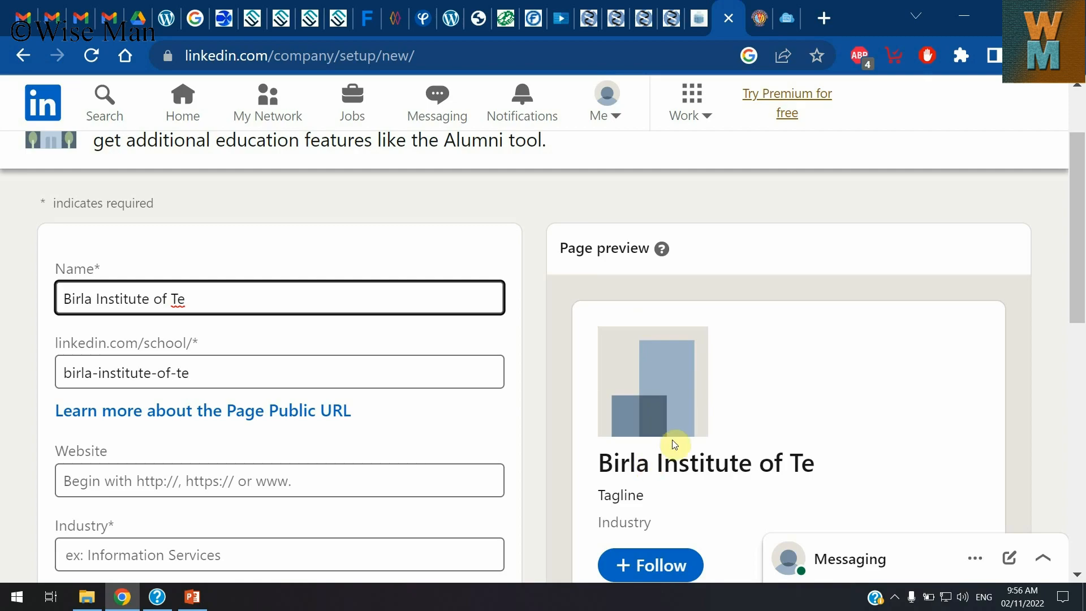
pyautogui.moveTo(277, 308); pyautogui.dragTo(58, 285)
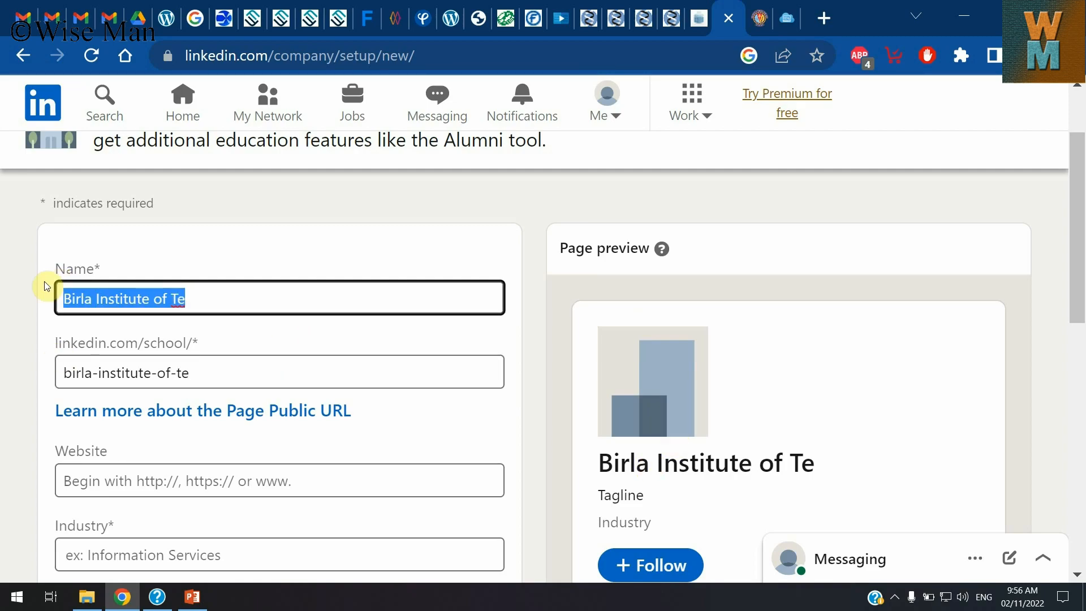
pyautogui.write('Mechanical')
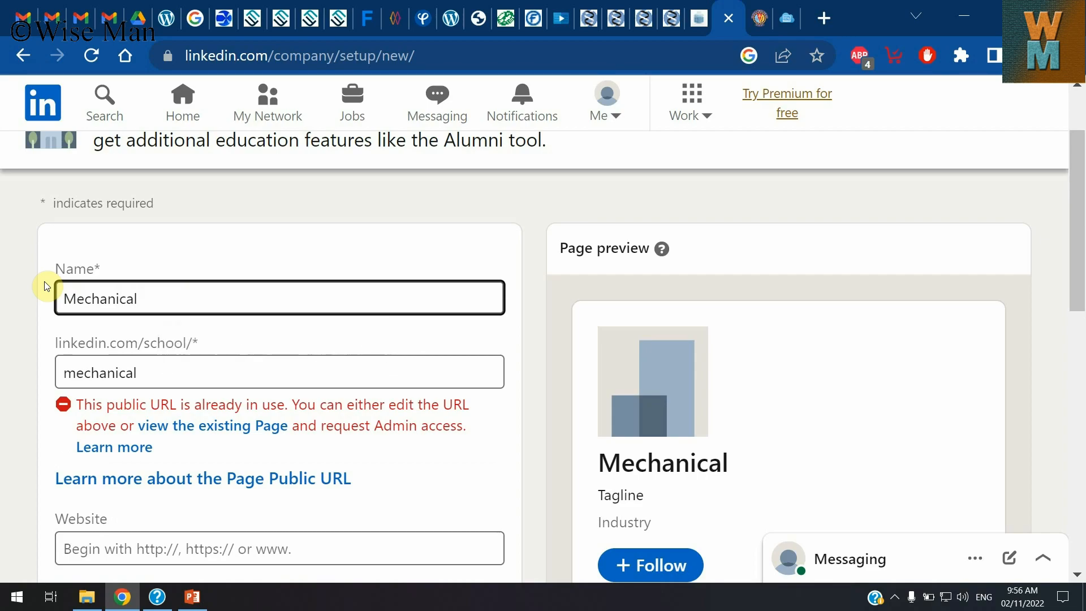
pyautogui.write(' AEnginee')
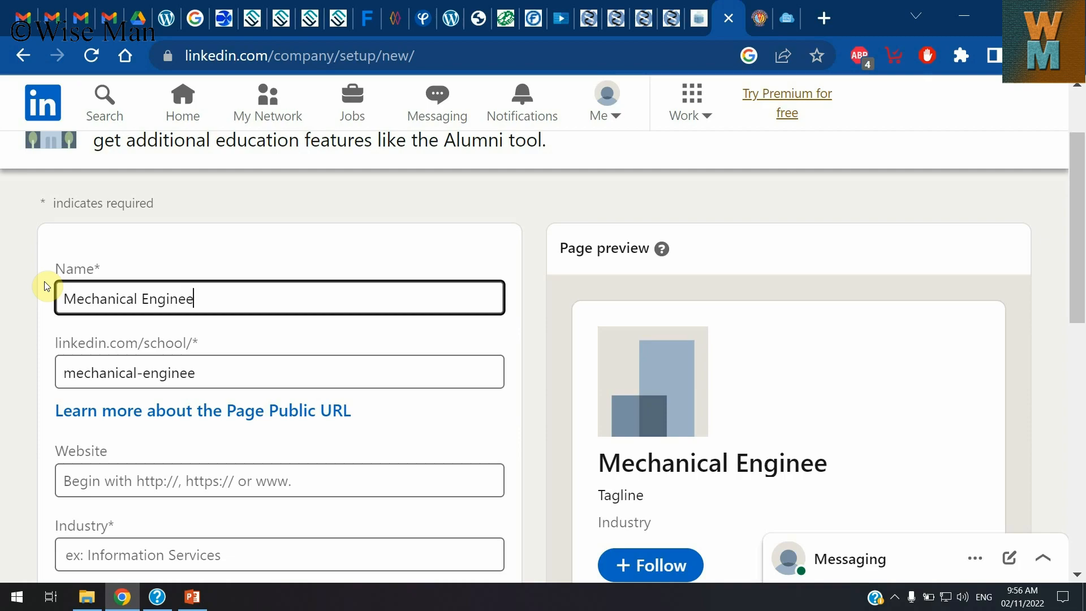
pyautogui.write('ring @ BPDC')
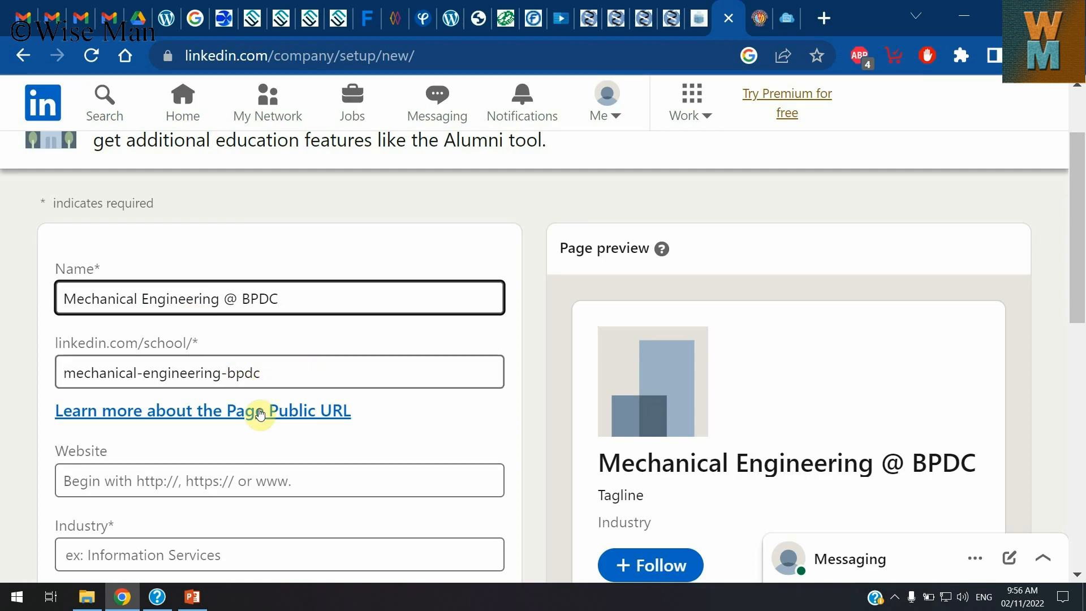
pyautogui.scroll(-1, 326, 516)
pyautogui.scroll(-1, 325, 517)
pyautogui.click(211, 374)
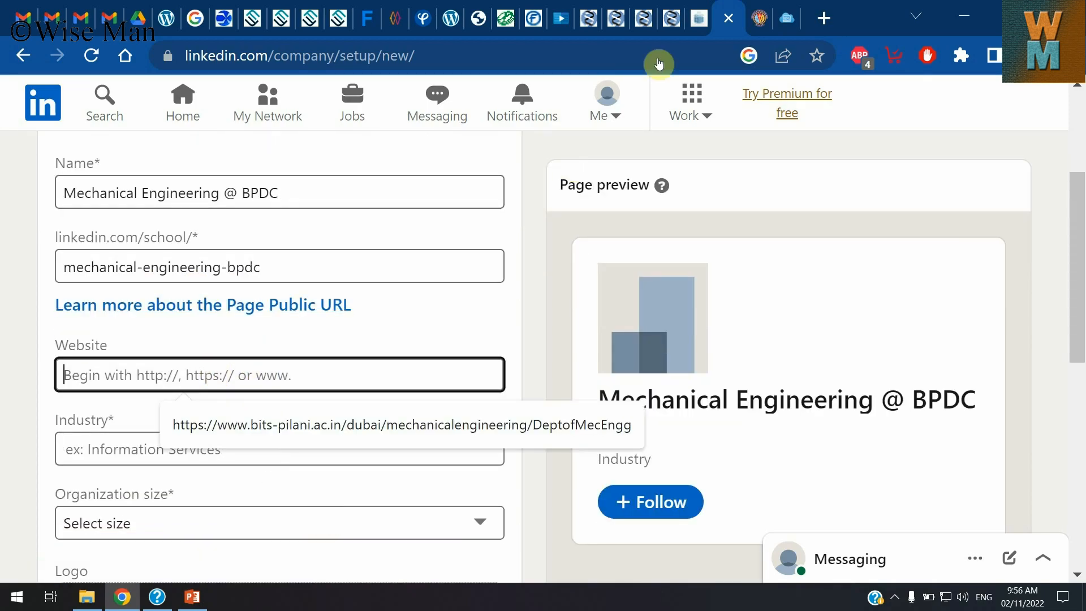
pyautogui.click(759, 17)
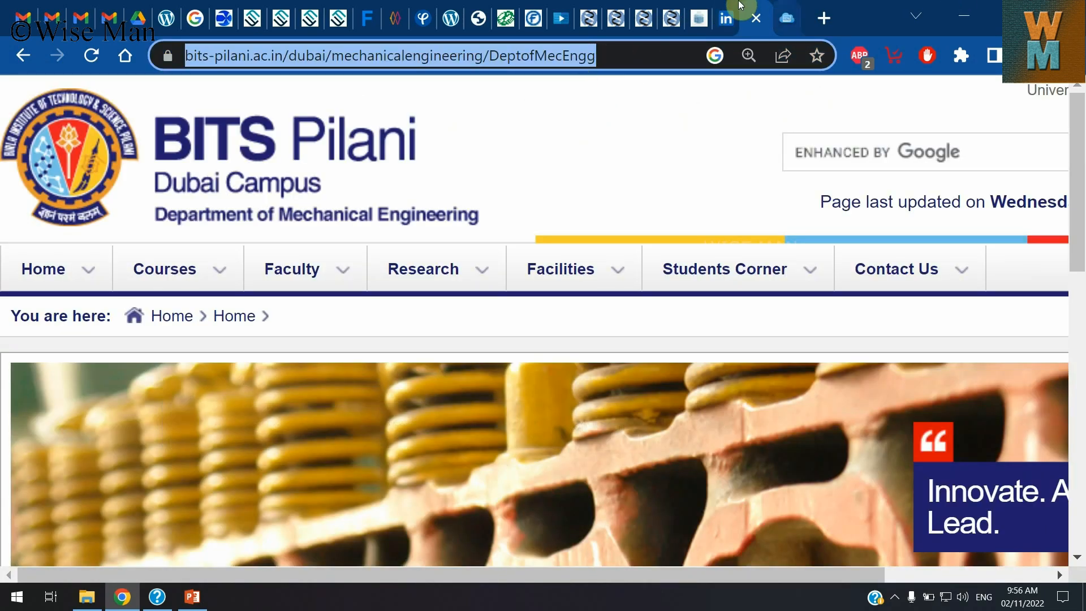
pyautogui.click(727, 17)
pyautogui.write('https://www.bits-pilani.ac.in/dubai/mechanicalengineering/DeptofMecEngg')
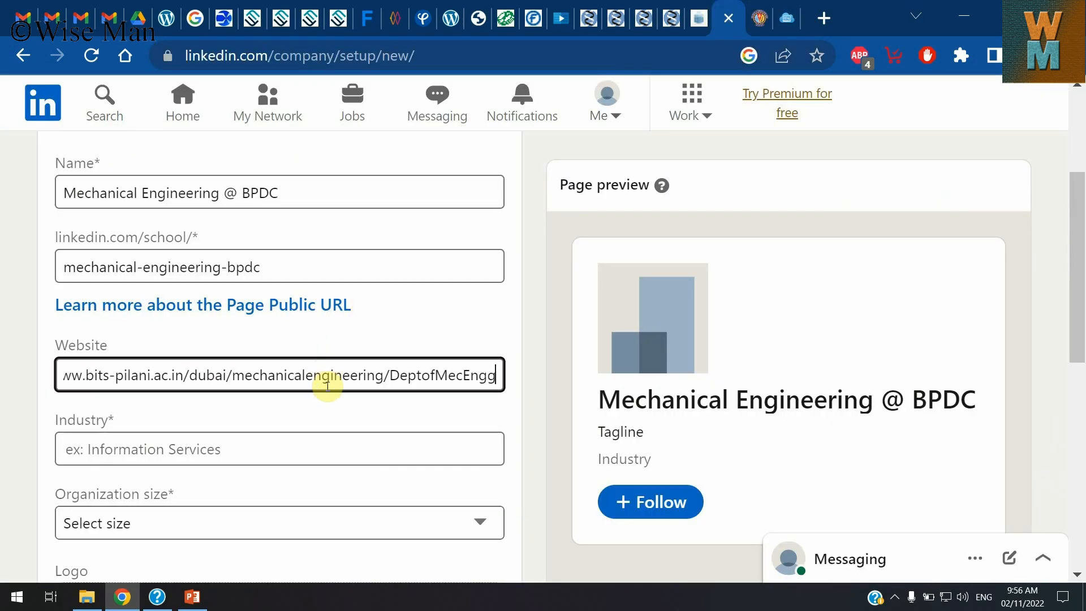
# - Set the industry to Higher Education and the organization size to 51–200 employees
pyautogui.press('Tab')
pyautogui.click(232, 499)
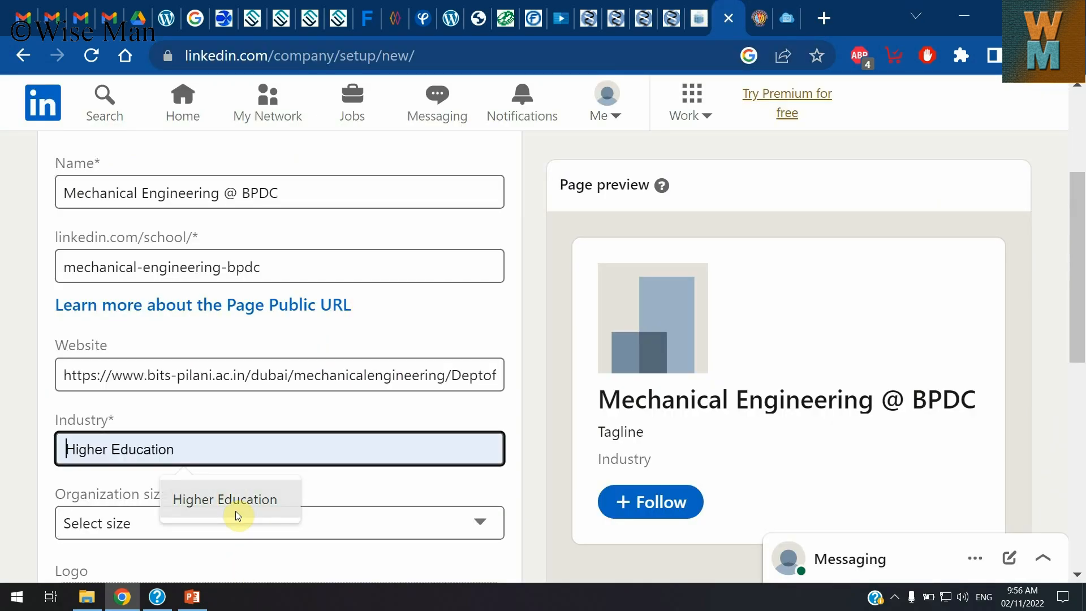
pyautogui.scroll(-2, 209, 487)
pyautogui.click(196, 417)
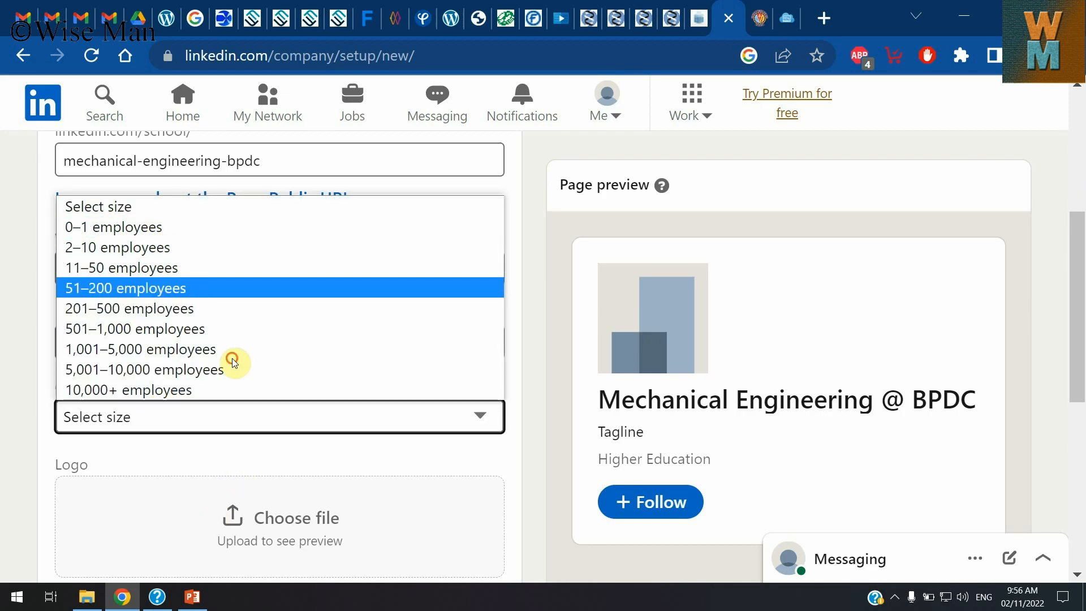
pyautogui.click(187, 289)
# - Save the BITS Pilani Dubai Campus banner image from the department's website to Downloads as a GIF for the logo
pyautogui.scroll(-5, 226, 345)
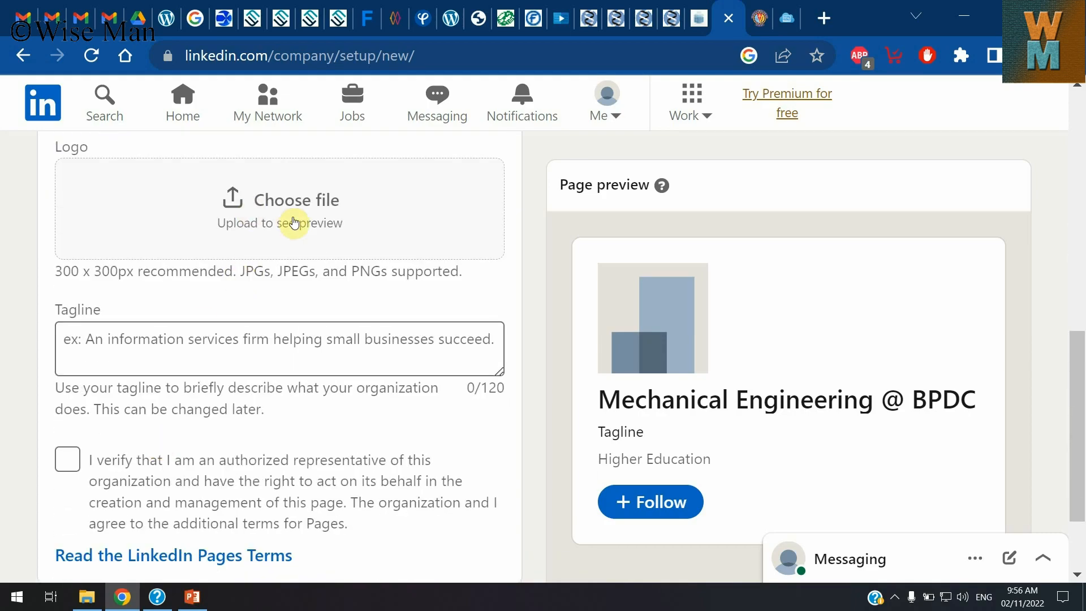
pyautogui.click(754, 9)
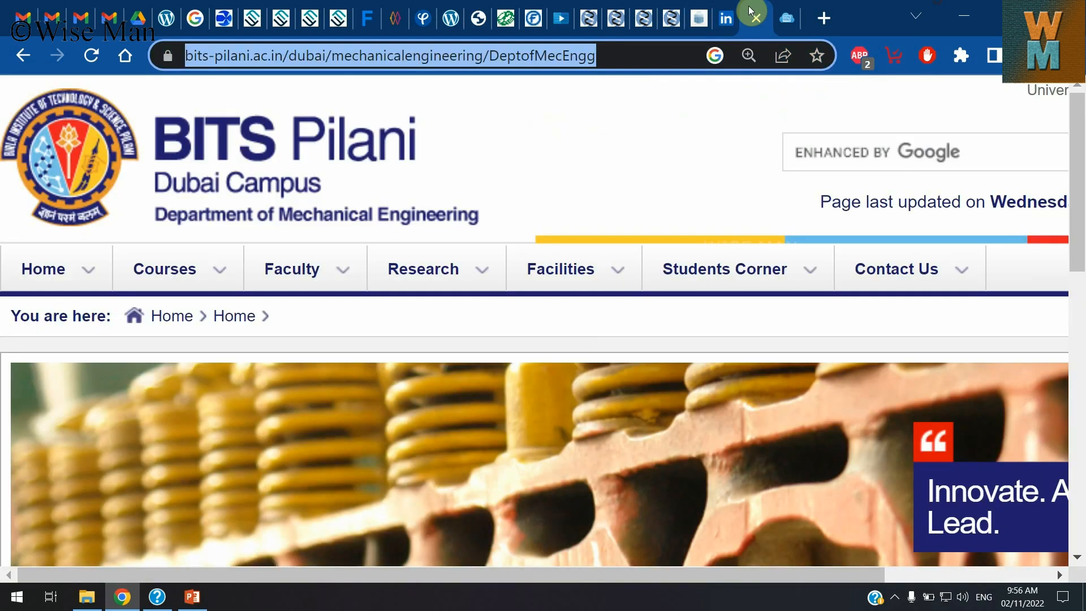
pyautogui.rightClick(318, 208)
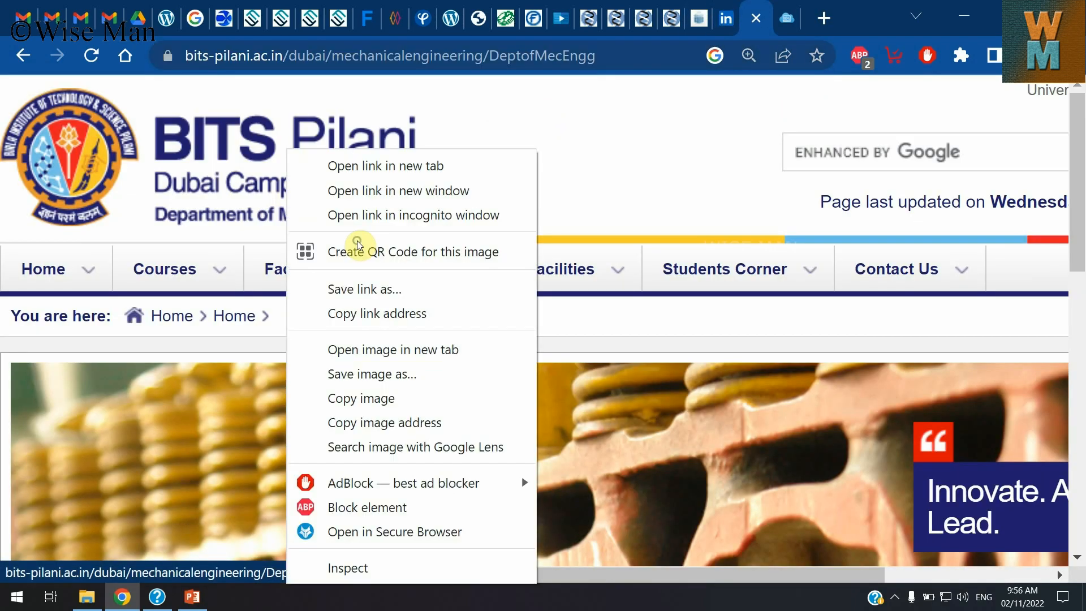
pyautogui.click(387, 374)
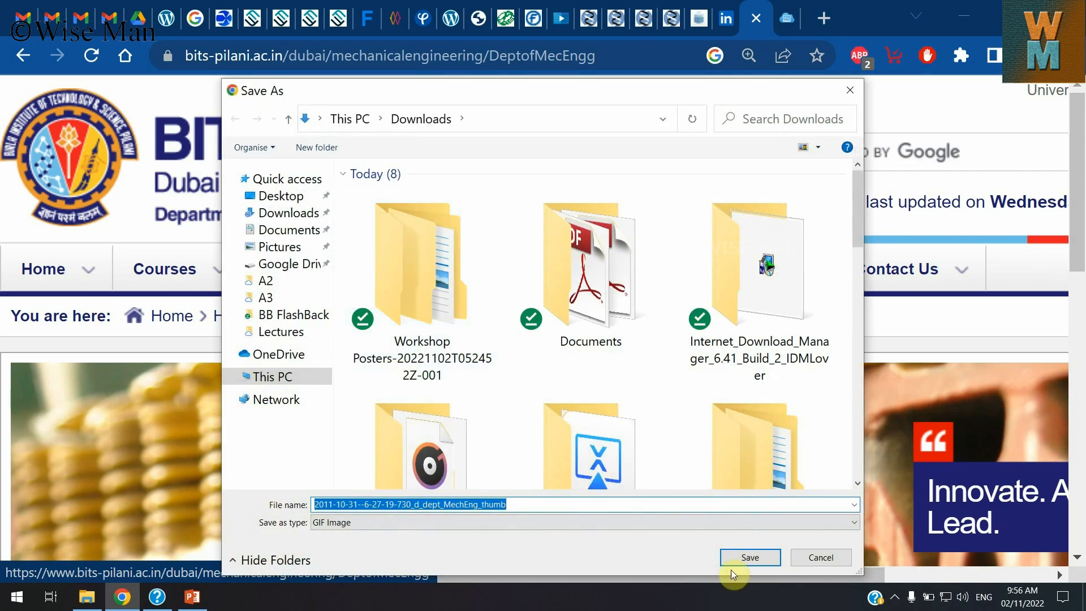
pyautogui.click(759, 558)
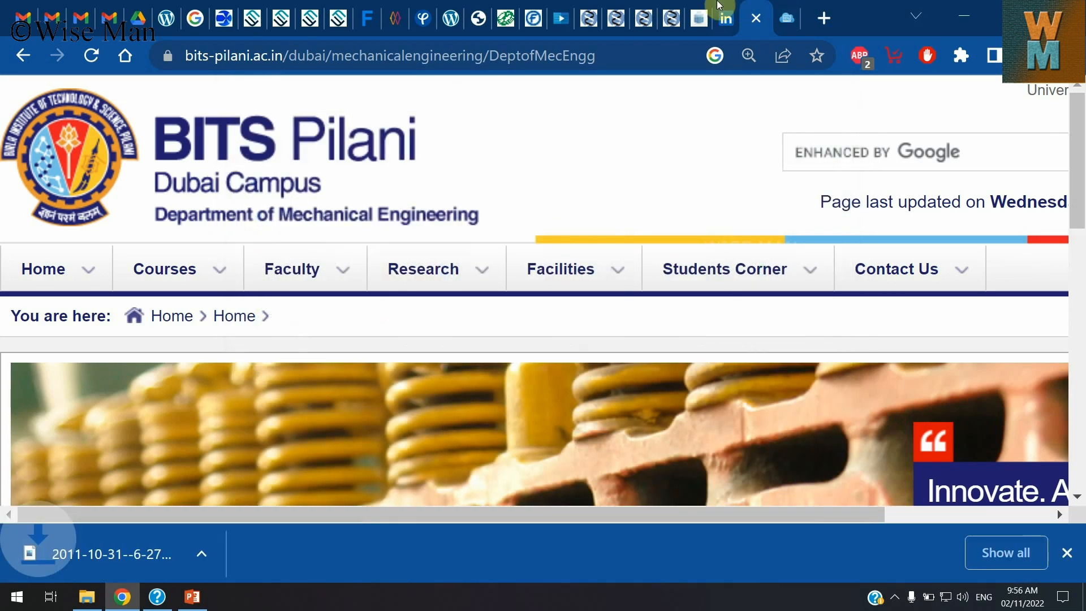
# - Try to choose the saved banner image from Downloads as the page's logo
pyautogui.click(726, 13)
pyautogui.click(315, 190)
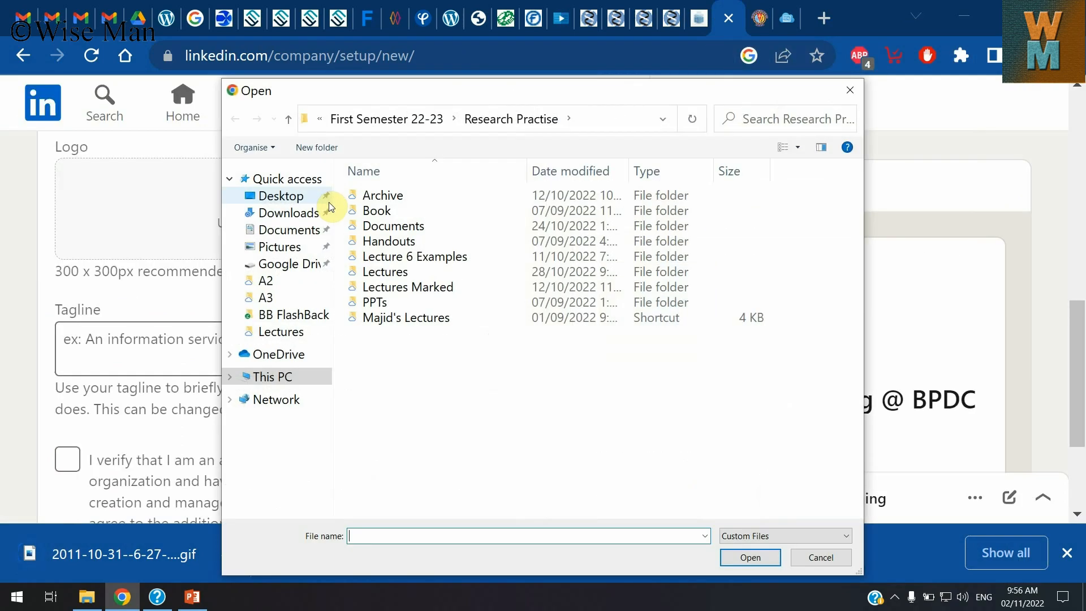
pyautogui.click(272, 213)
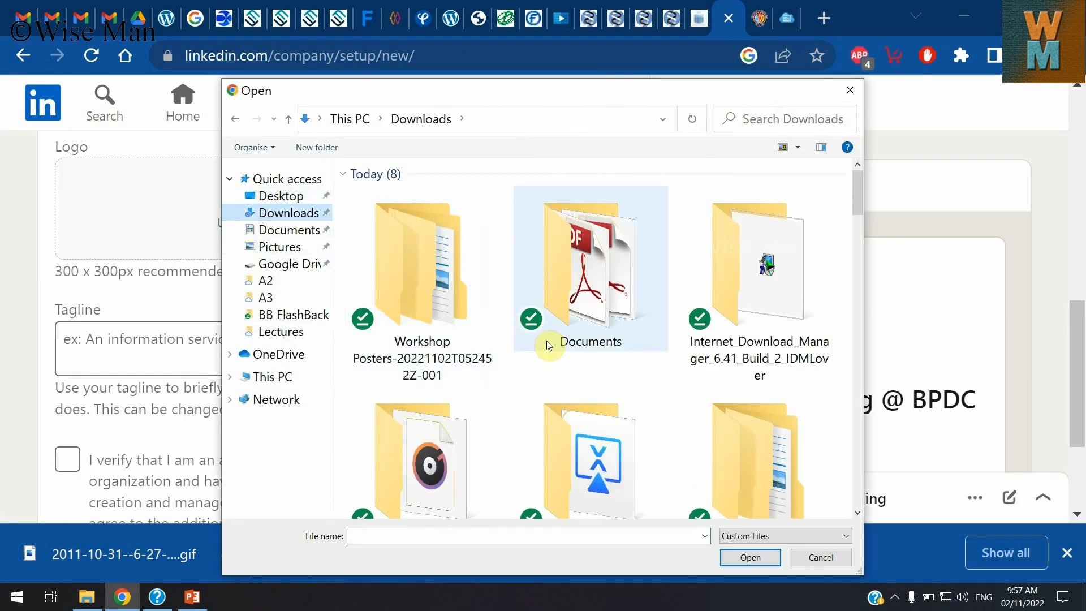
pyautogui.scroll(-3, 566, 368)
pyautogui.scroll(3, 687, 431)
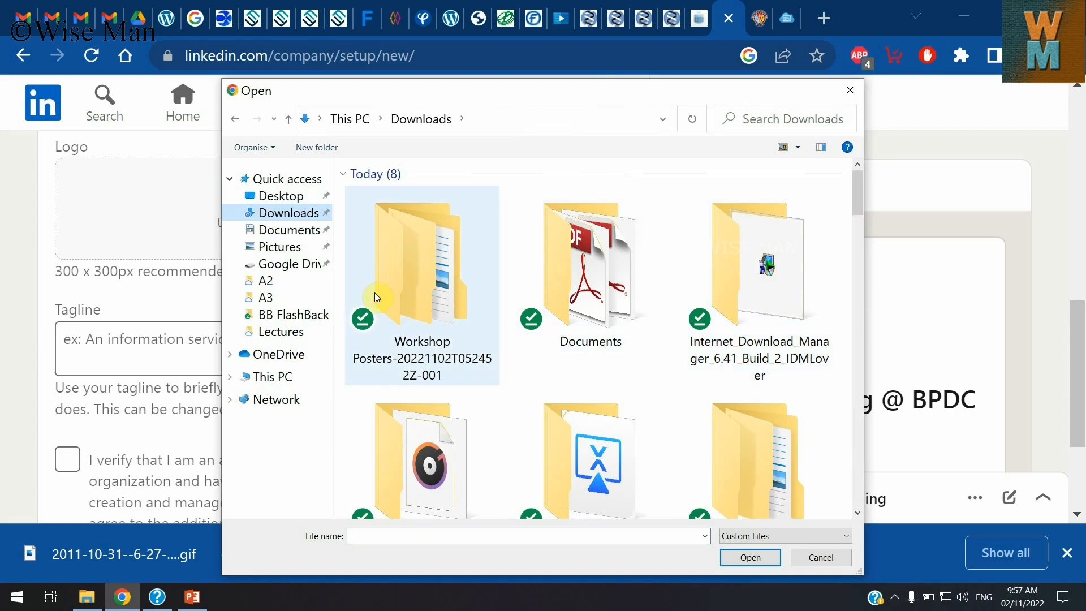
pyautogui.rightClick(346, 276)
pyautogui.press('Escape')
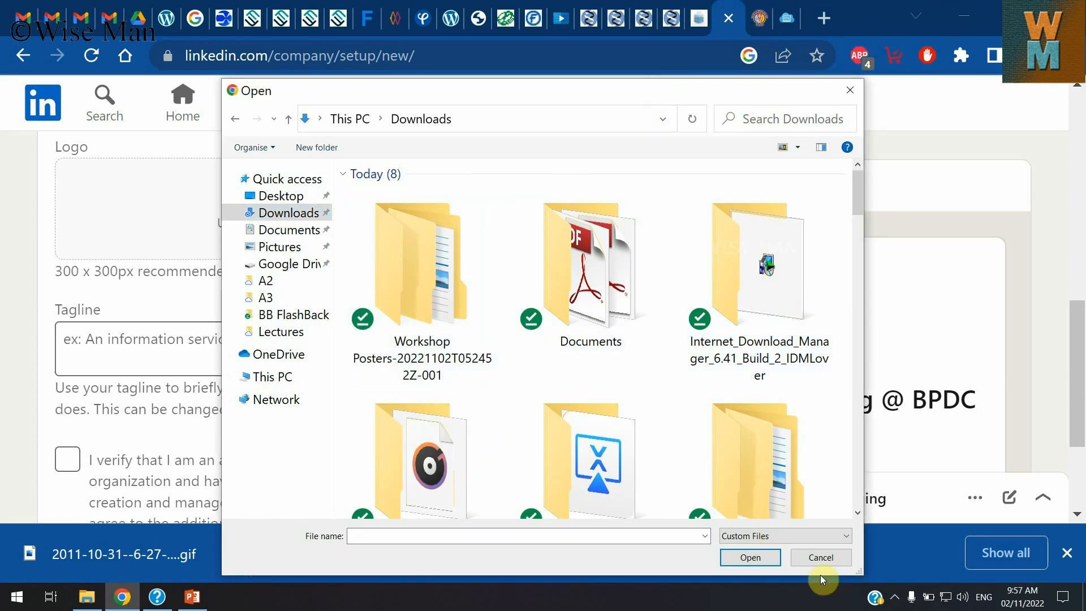
pyautogui.scroll(-1, 942, 494)
pyautogui.scroll(-5, 942, 494)
pyautogui.scroll(6, 938, 494)
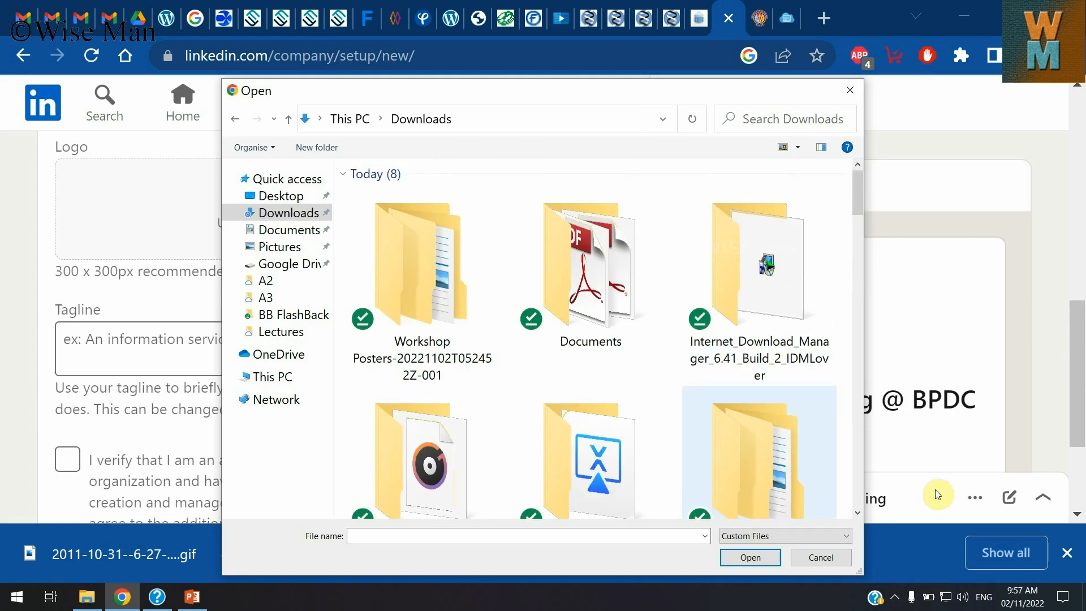
pyautogui.press('Escape')
# - Show the downloaded banner image in its Downloads folder and check the file
pyautogui.click(226, 555)
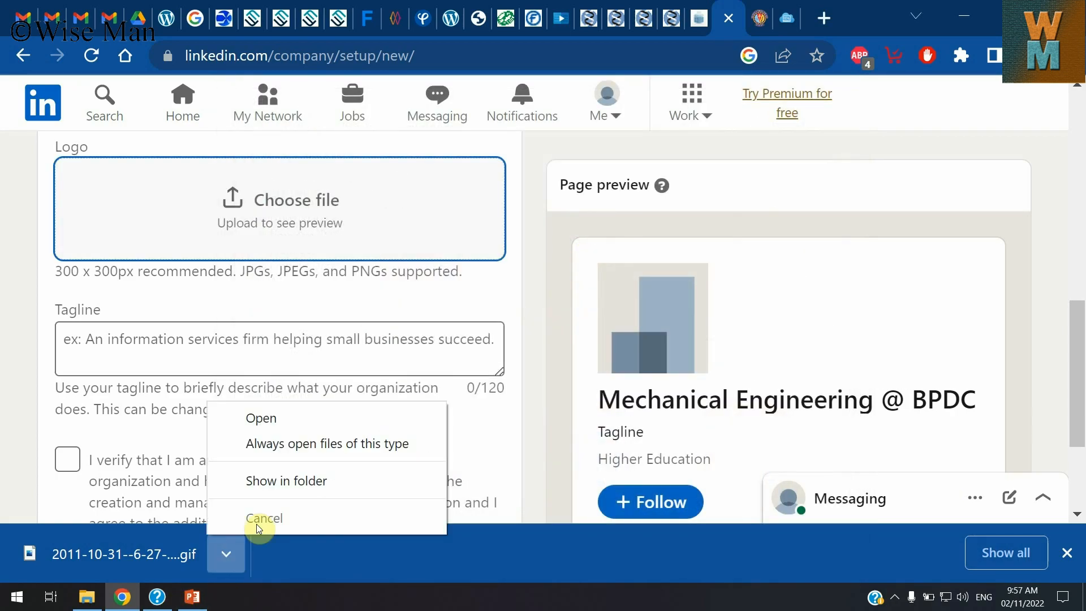
pyautogui.click(286, 481)
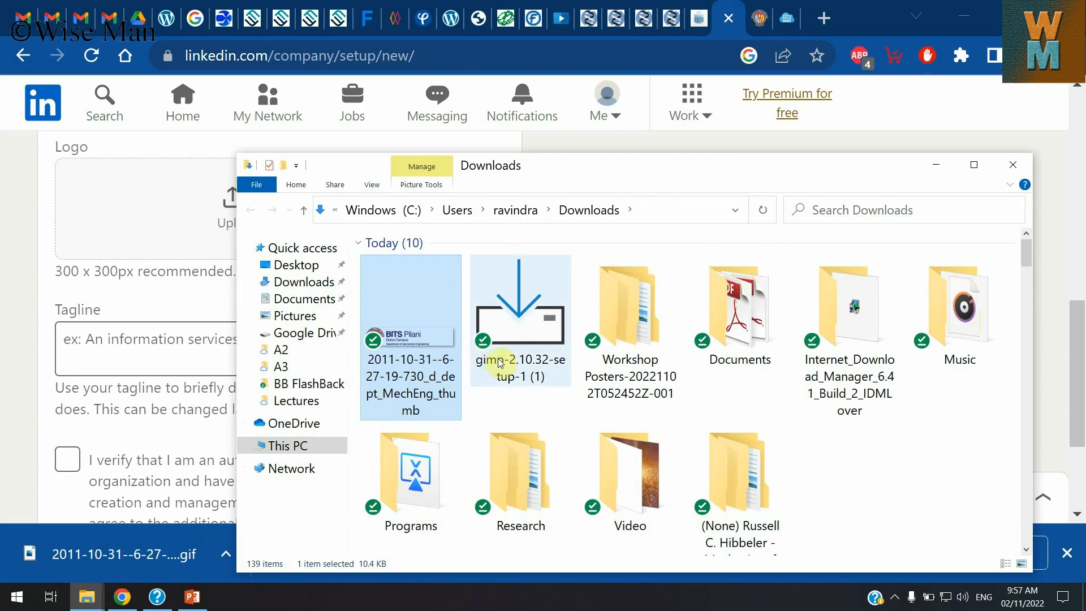
pyautogui.rightClick(883, 478)
pyautogui.click(911, 306)
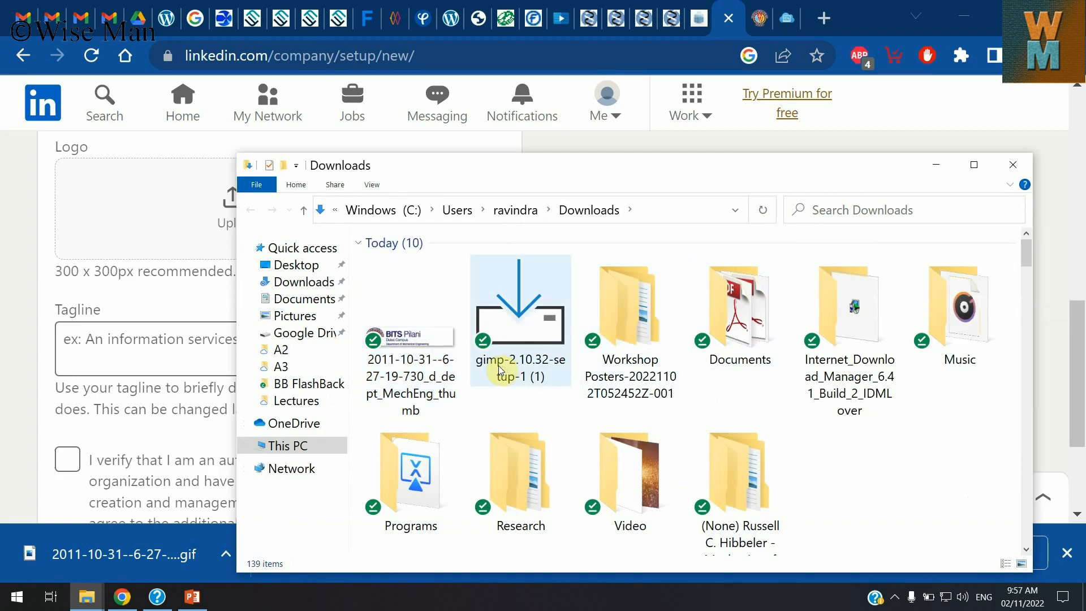
pyautogui.click(426, 384)
pyautogui.rightClick(436, 396)
pyautogui.click(482, 553)
pyautogui.click(847, 448)
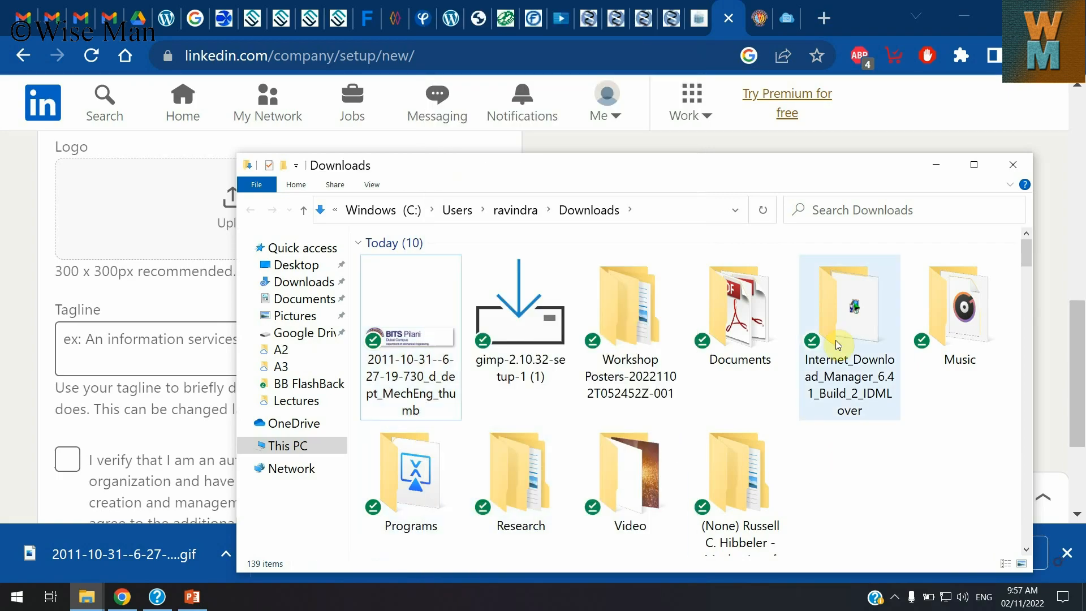
# - Retry choosing the logo image from Downloads and recheck the downloaded file in its folder
pyautogui.click(937, 164)
pyautogui.click(287, 215)
pyautogui.click(302, 218)
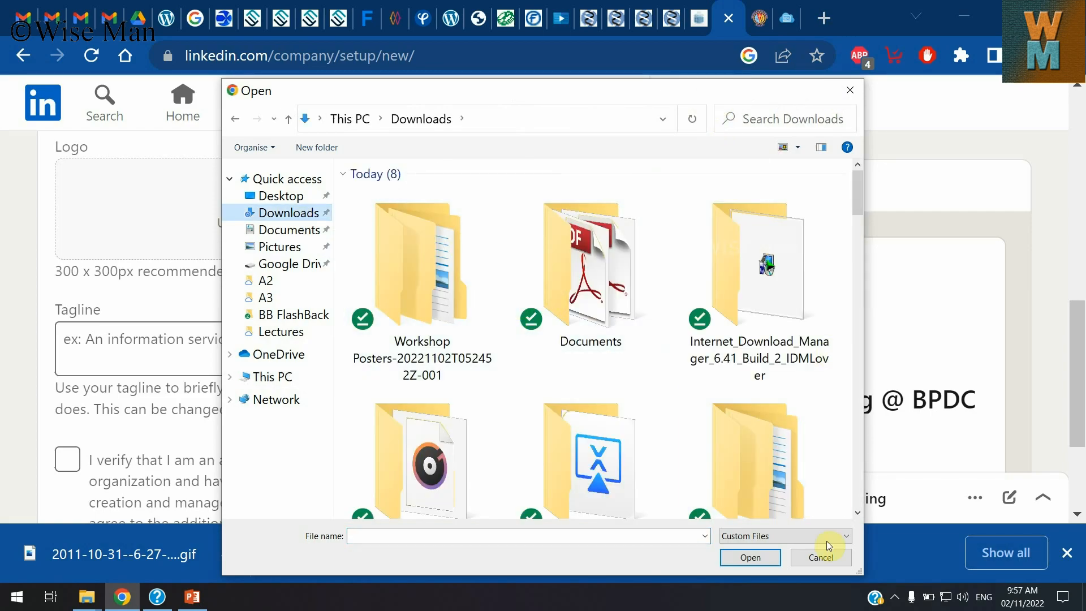
pyautogui.click(819, 558)
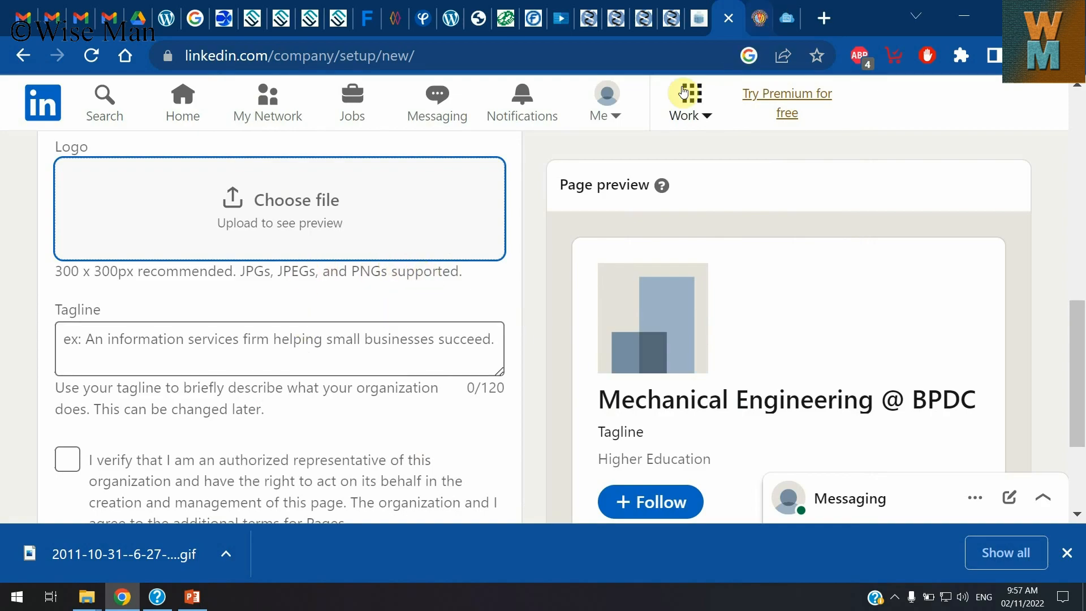
pyautogui.click(226, 553)
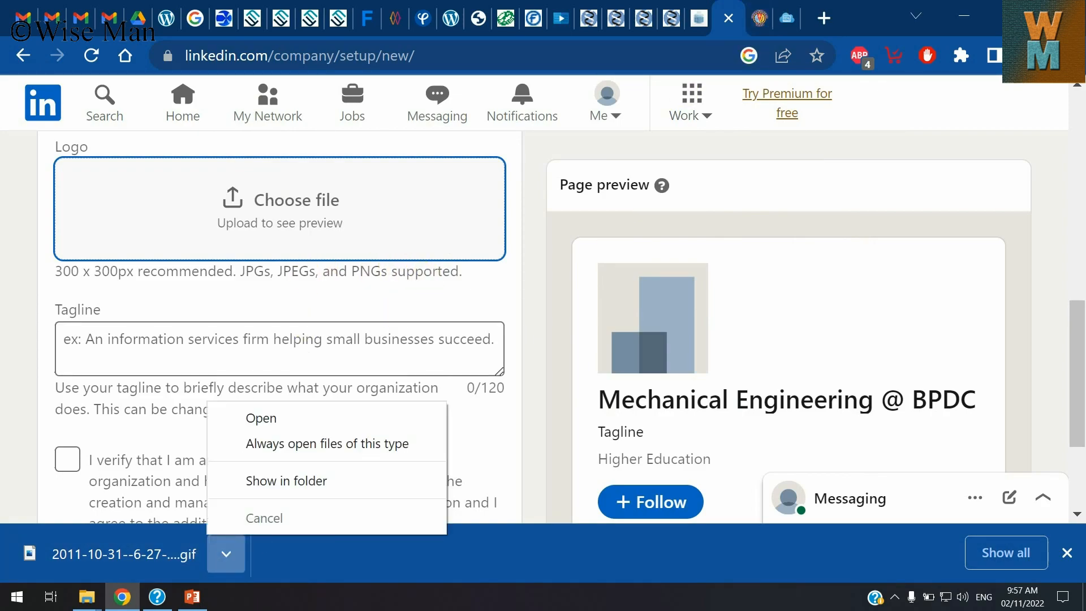
pyautogui.click(310, 482)
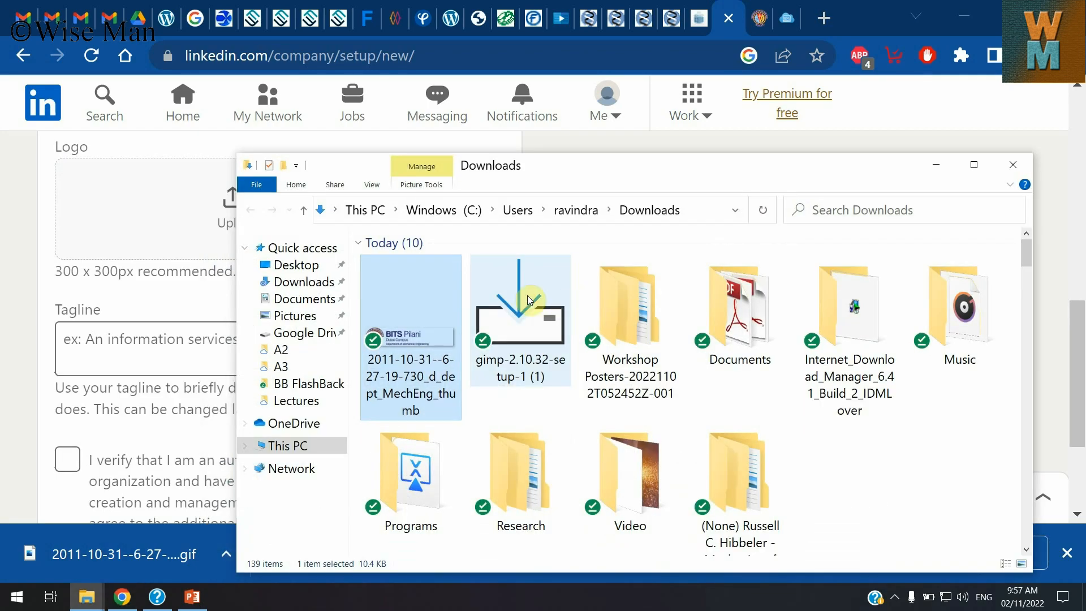
# - Search the web for "convert gif to png" in a new tab and open the CloudConvert GIF to PNG converter
pyautogui.click(824, 17)
pyautogui.write('con')
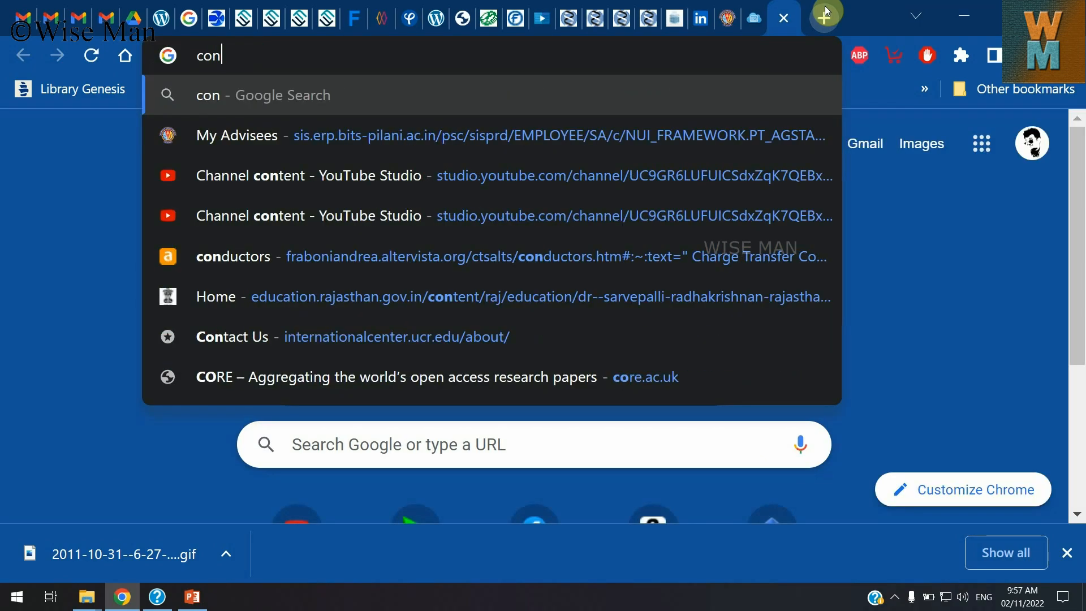
pyautogui.write('vert ot')
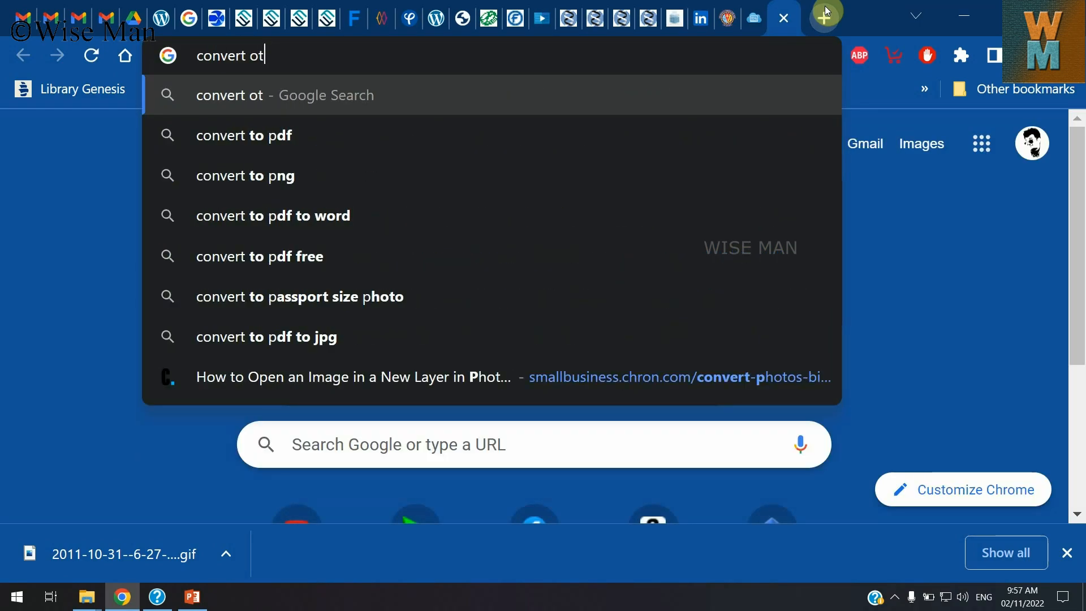
pyautogui.press('BackSpace')
pyautogui.press('BackSpace')
pyautogui.write('gif to png')
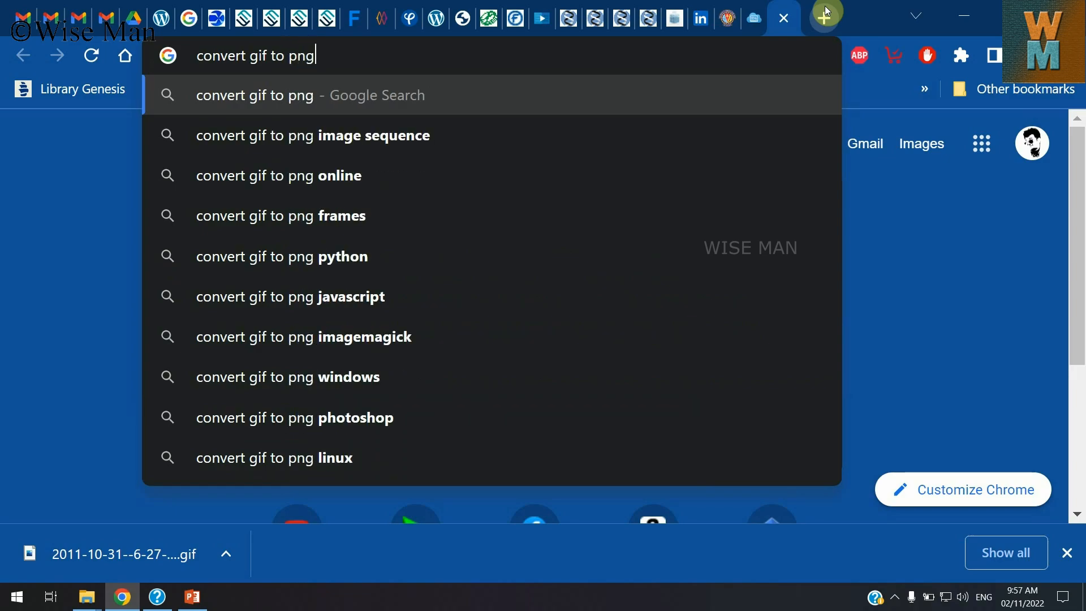
pyautogui.press('Return')
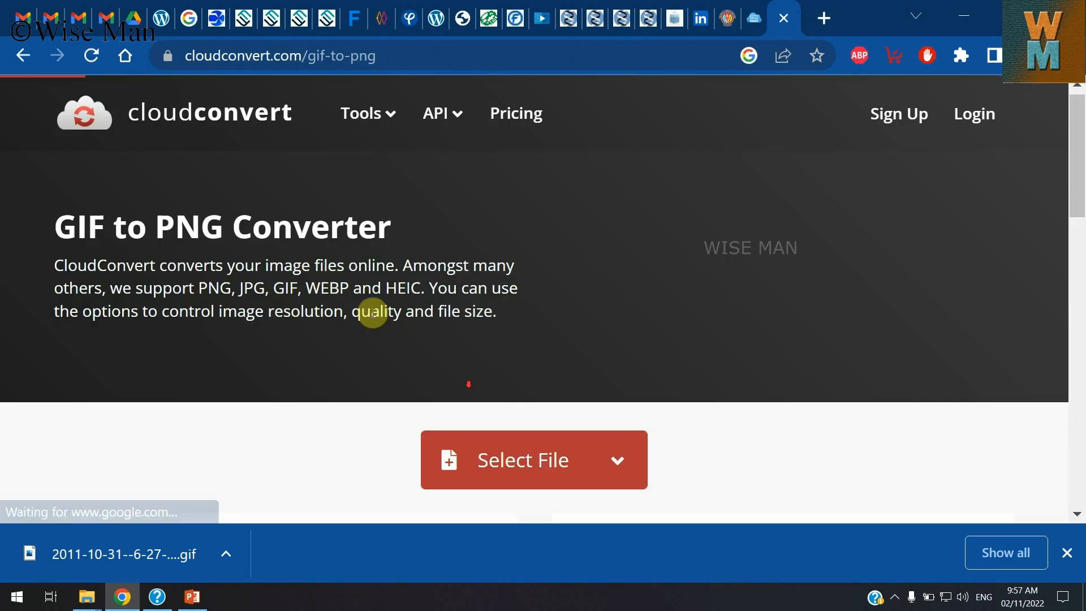
pyautogui.click(524, 361)
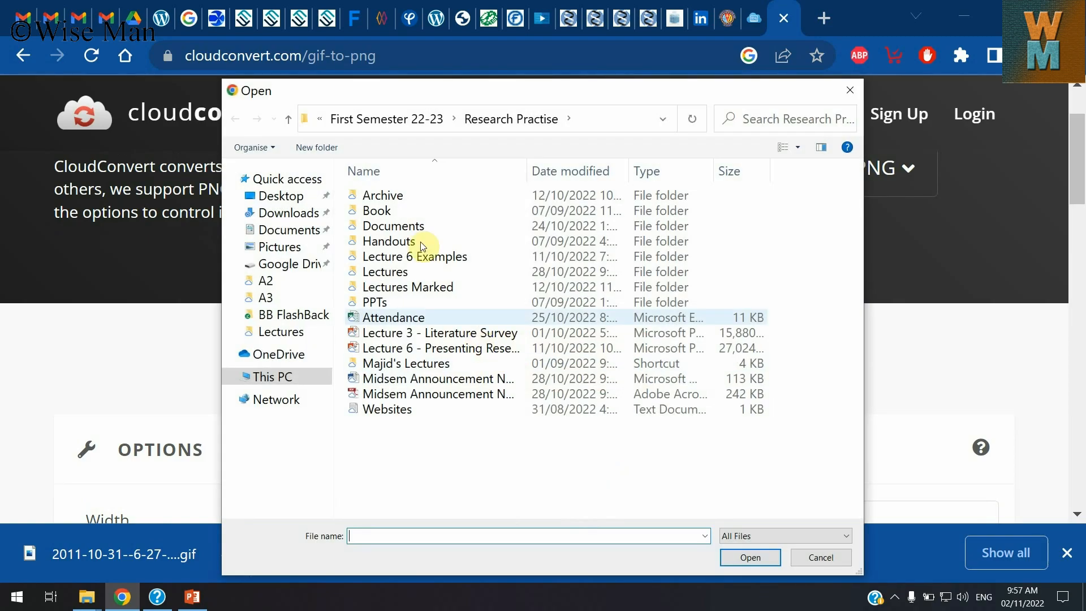
pyautogui.click(289, 213)
pyautogui.click(408, 269)
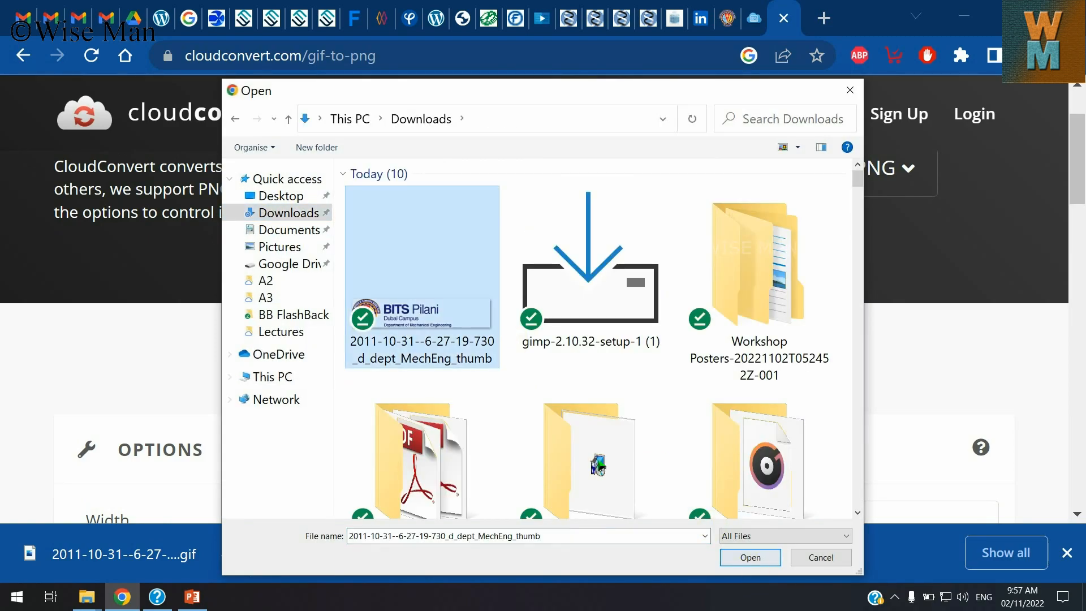
pyautogui.click(751, 557)
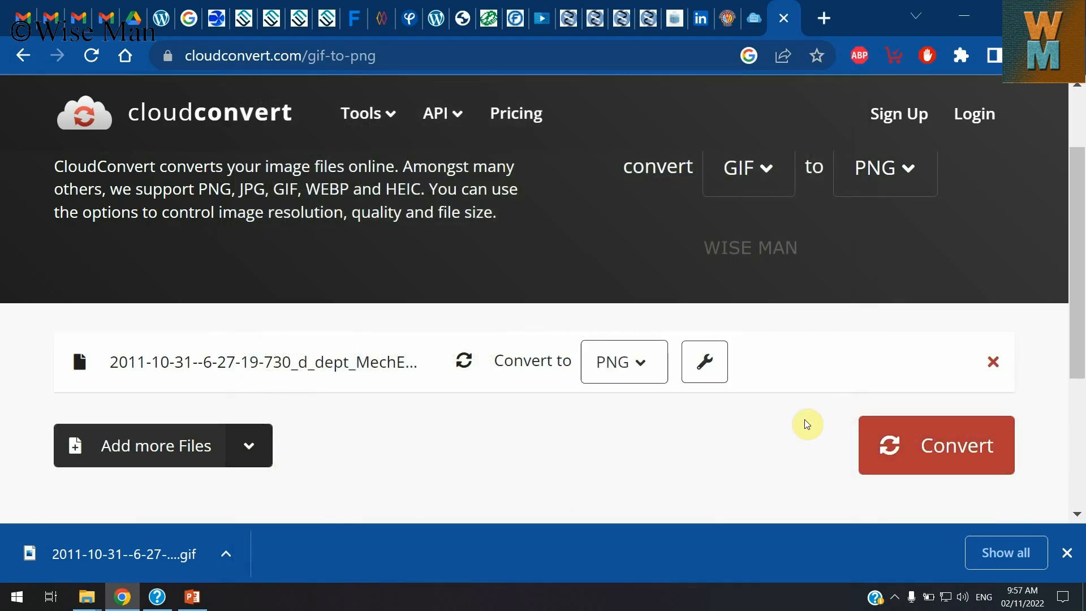
# - Convert the added banner file to PNG and download the converted image
pyautogui.click(928, 449)
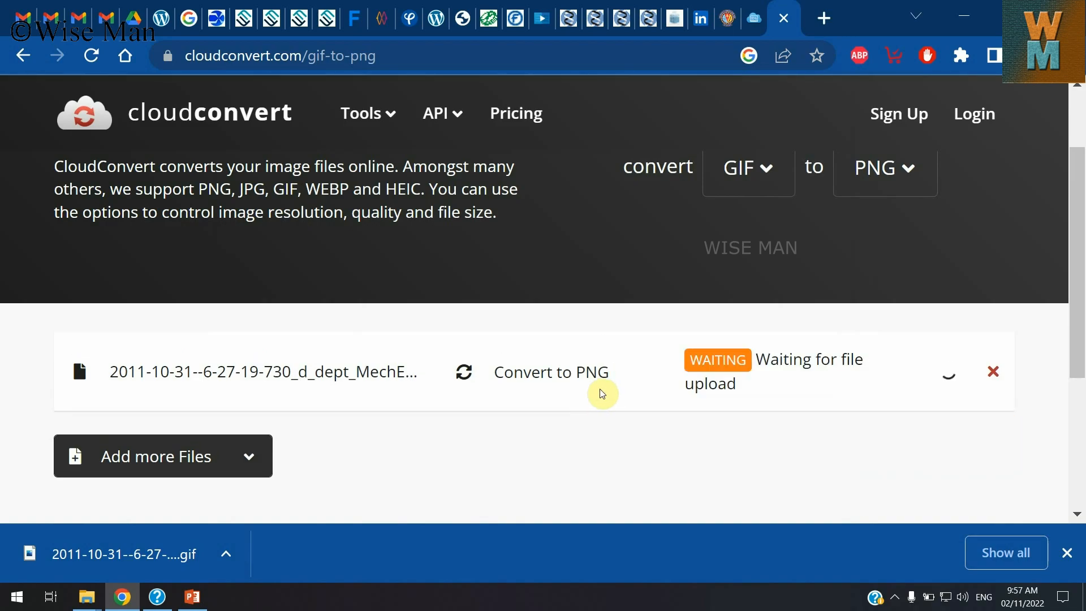
pyautogui.scroll(-2, 793, 496)
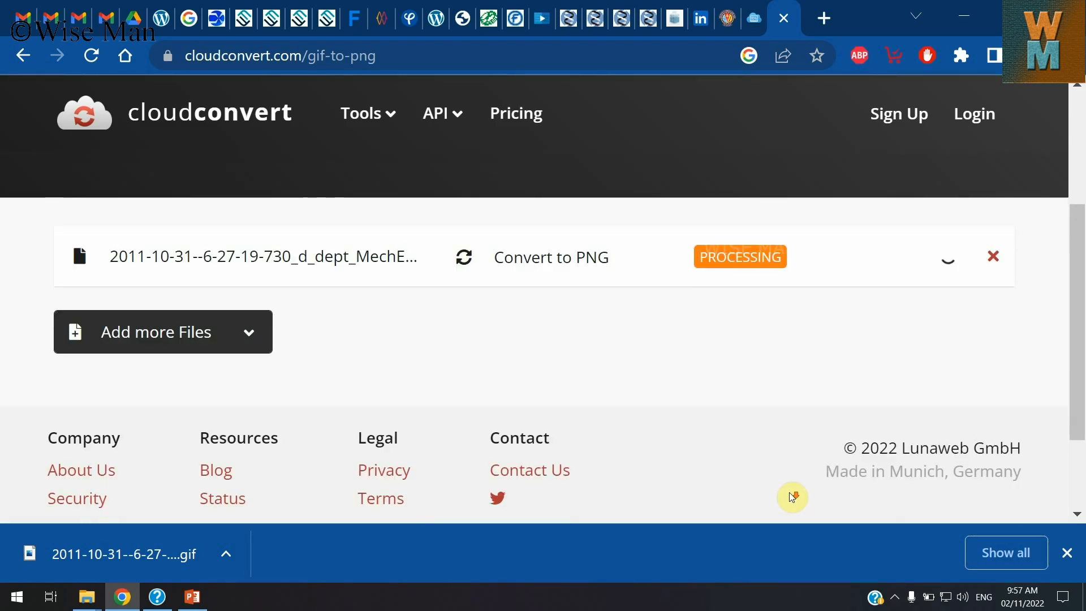
pyautogui.click(837, 276)
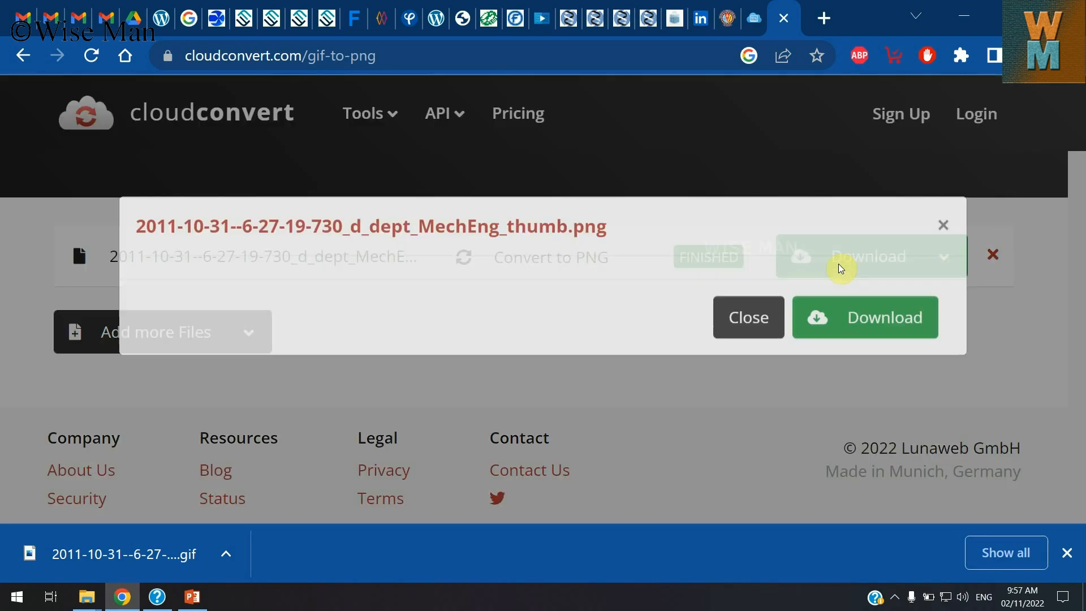
pyautogui.click(864, 347)
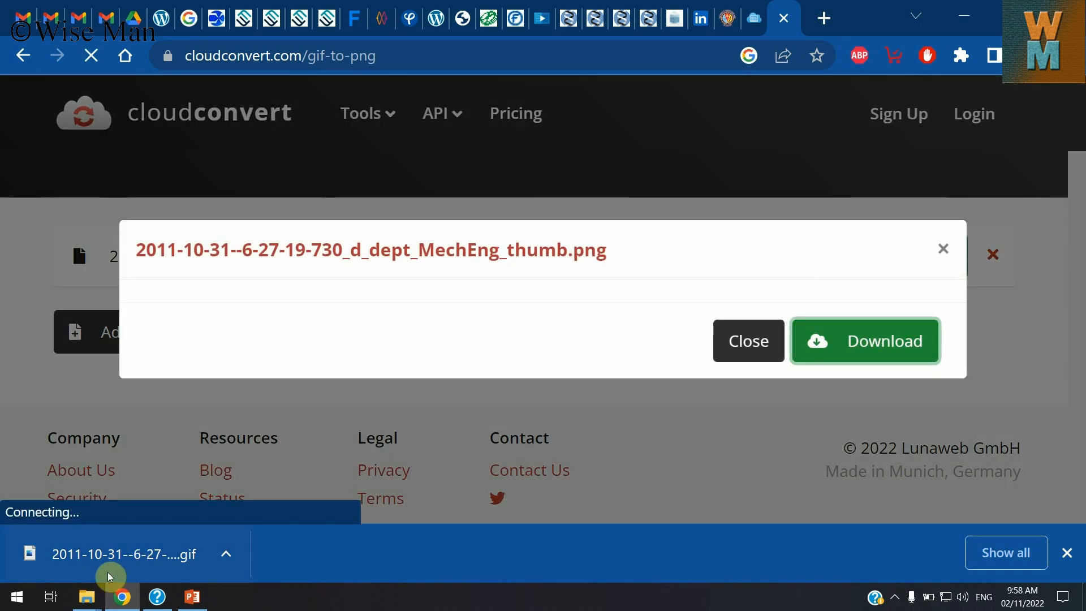
pyautogui.click(702, 14)
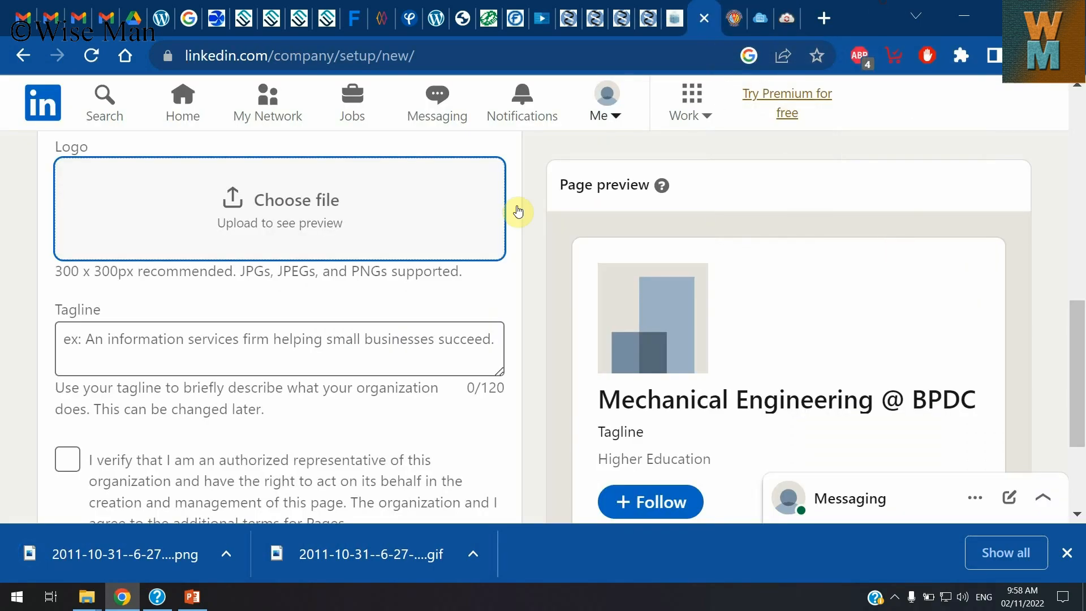
pyautogui.click(362, 251)
pyautogui.click(421, 317)
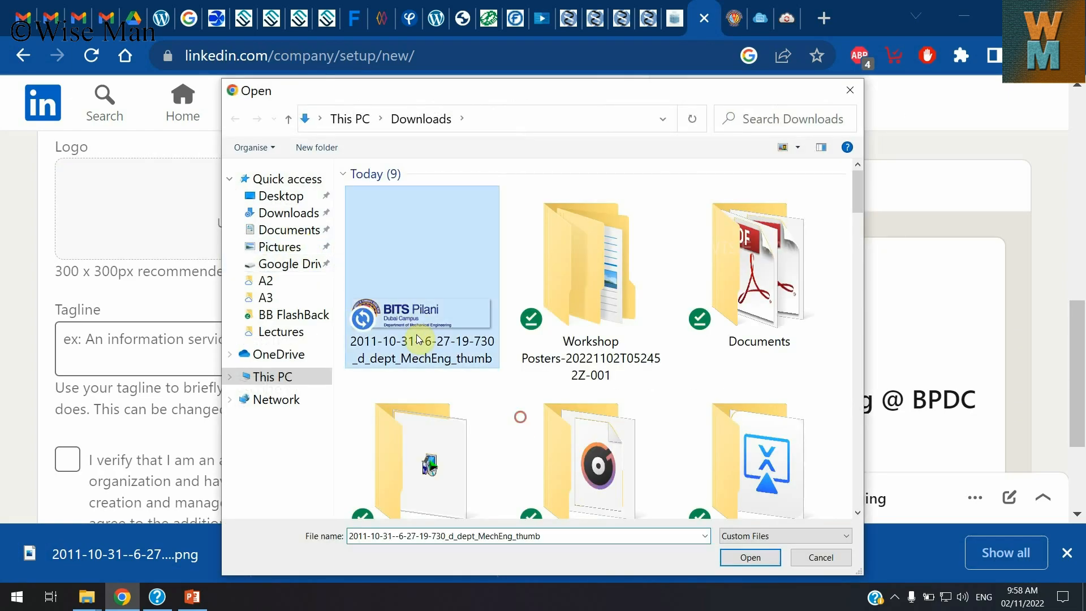
pyautogui.click(750, 557)
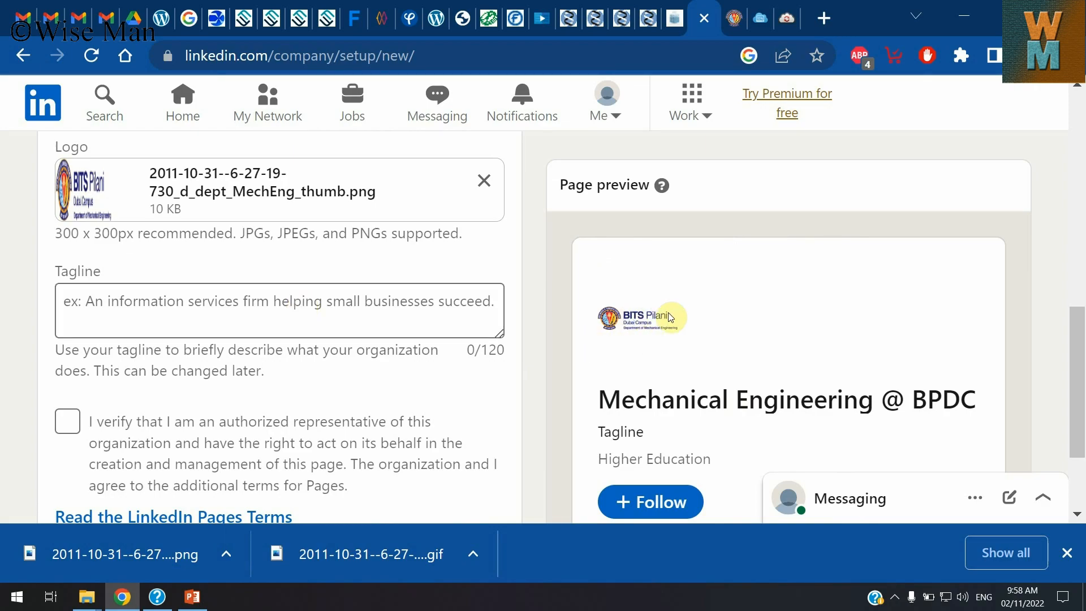
# - Copy both Overview paragraphs from the BITS Pilani Dubai Campus Department of Mechanical Engineering web page
pyautogui.click(734, 18)
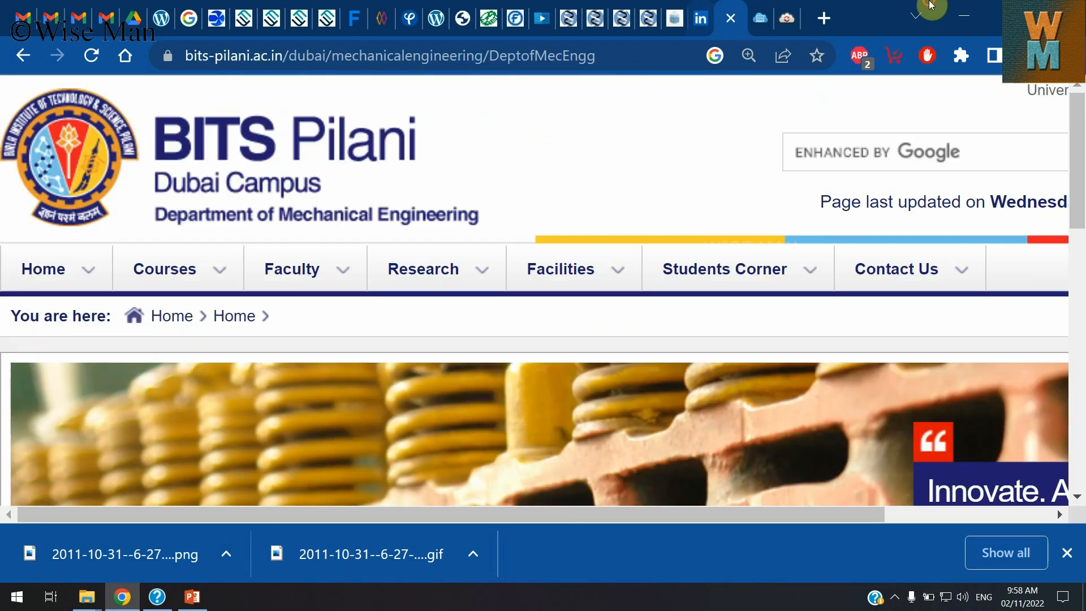
pyautogui.scroll(-10, 355, 401)
pyautogui.scroll(2, 417, 503)
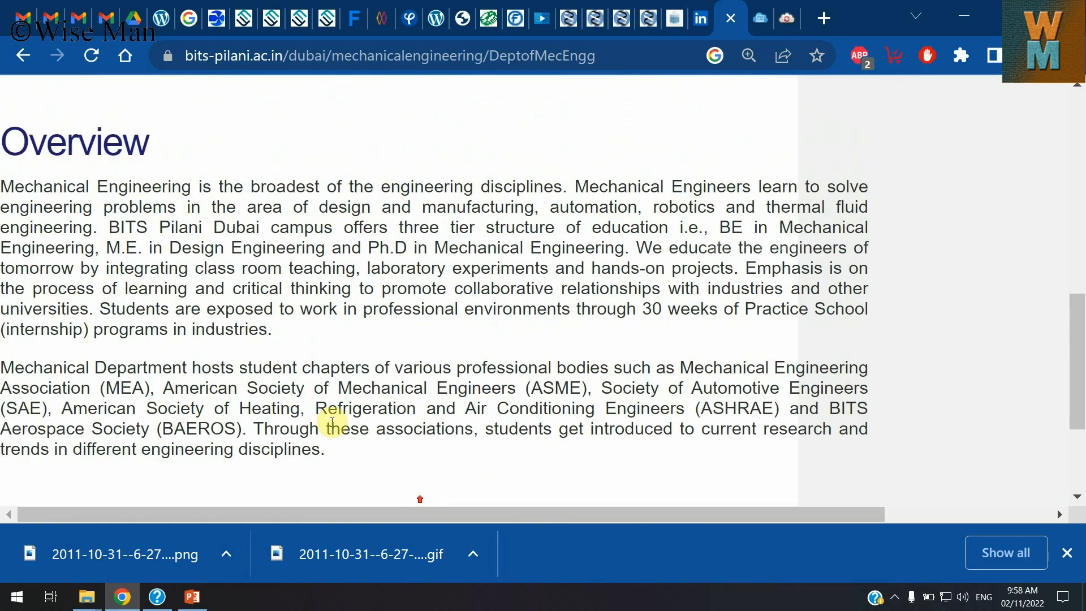
pyautogui.moveTo(325, 450); pyautogui.dragTo(3, 189)
pyautogui.rightClick(49, 195)
pyautogui.click(80, 213)
# - Try the copied overview text as the LinkedIn page's tagline, then clear the tagline
pyautogui.click(675, 18)
pyautogui.click(701, 18)
pyautogui.click(310, 298)
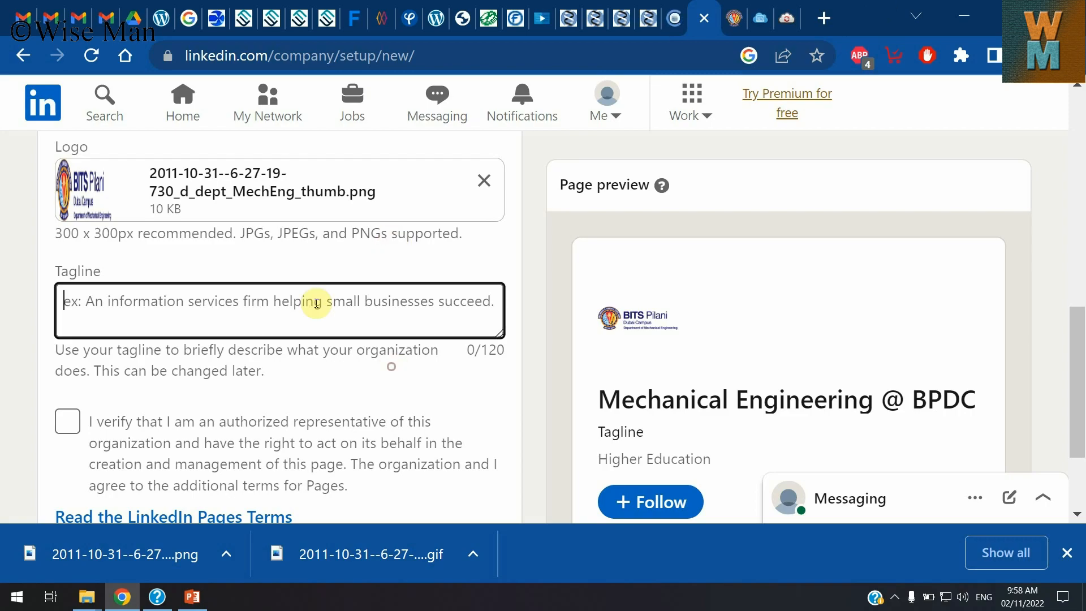
pyautogui.hotkey('ctrl', 'v')
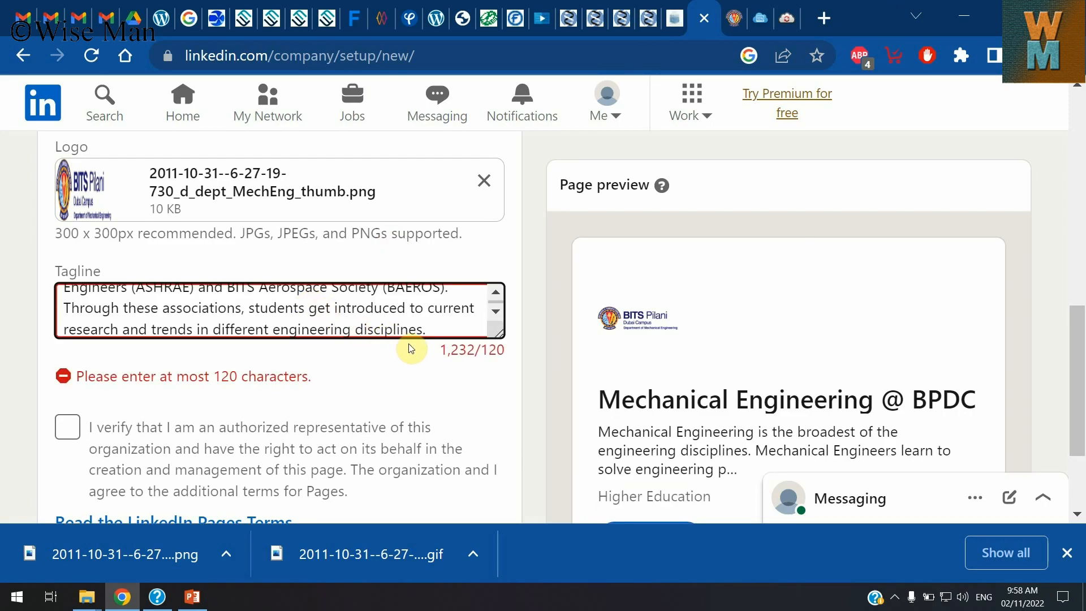
pyautogui.moveTo(424, 331); pyautogui.dragTo(5, 287)
pyautogui.press('BackSpace')
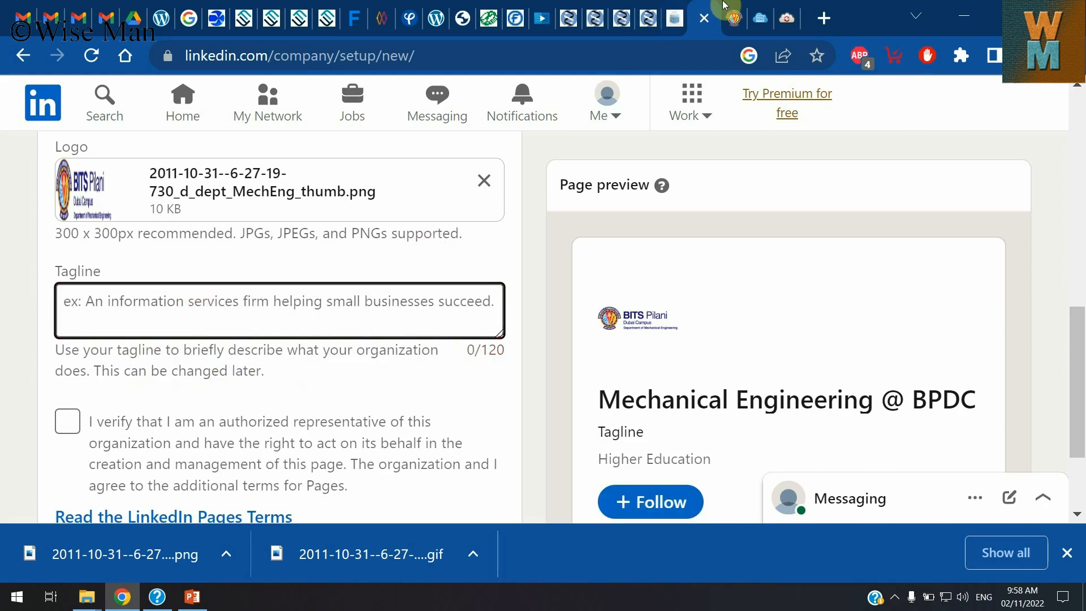
# - Look through the department's web page again for tagline text and return to the LinkedIn setup form
pyautogui.click(734, 19)
pyautogui.scroll(-3, 642, 423)
pyautogui.scroll(10, 642, 423)
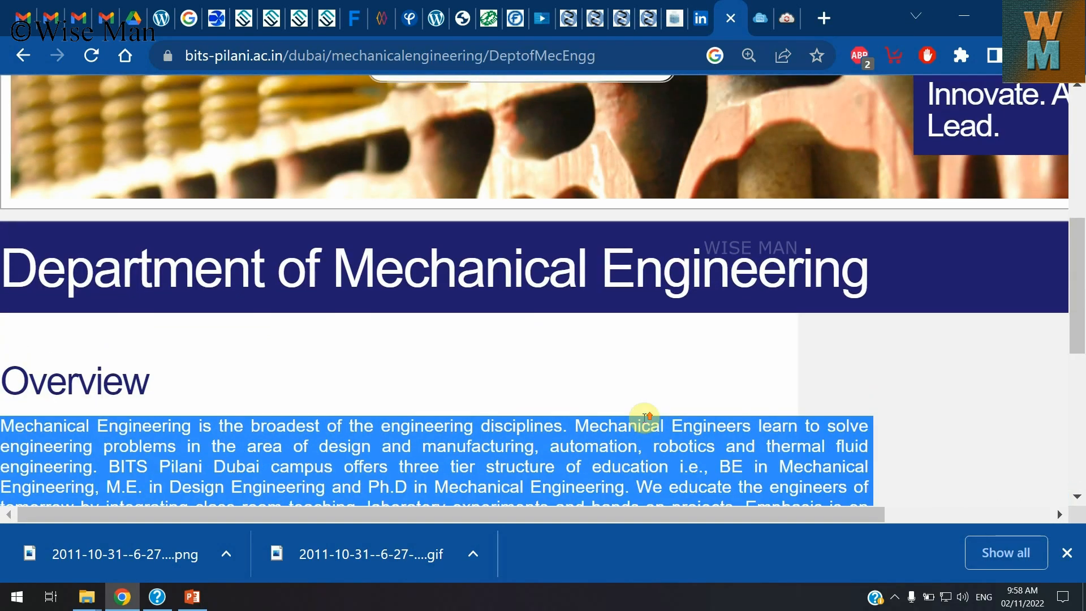
pyautogui.click(701, 17)
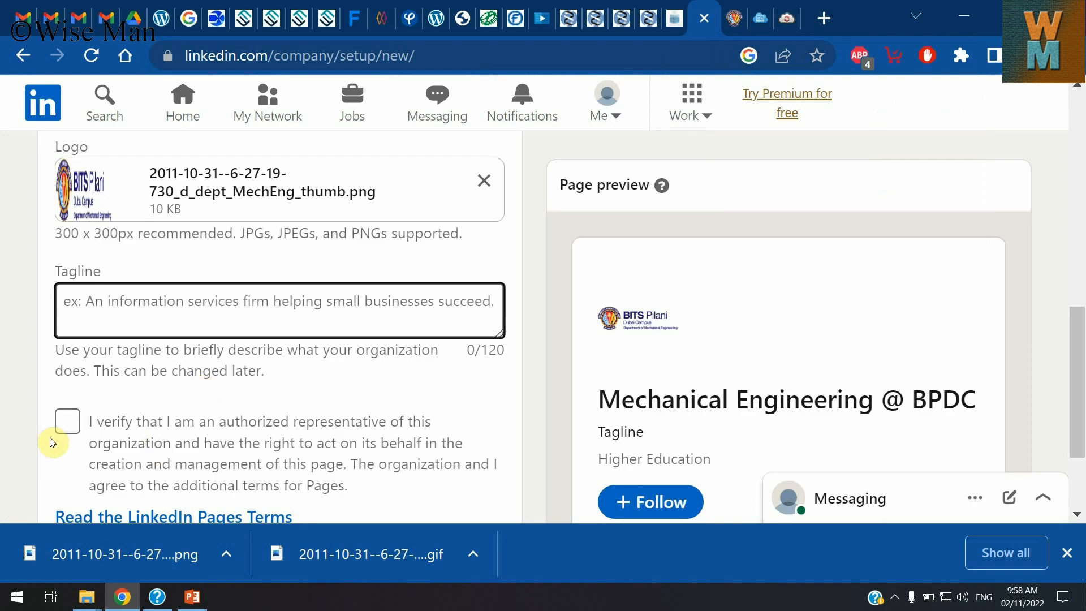
# - Confirm being an authorized representative of the organization and submit the form to create the page
pyautogui.click(240, 421)
pyautogui.scroll(-2, 237, 395)
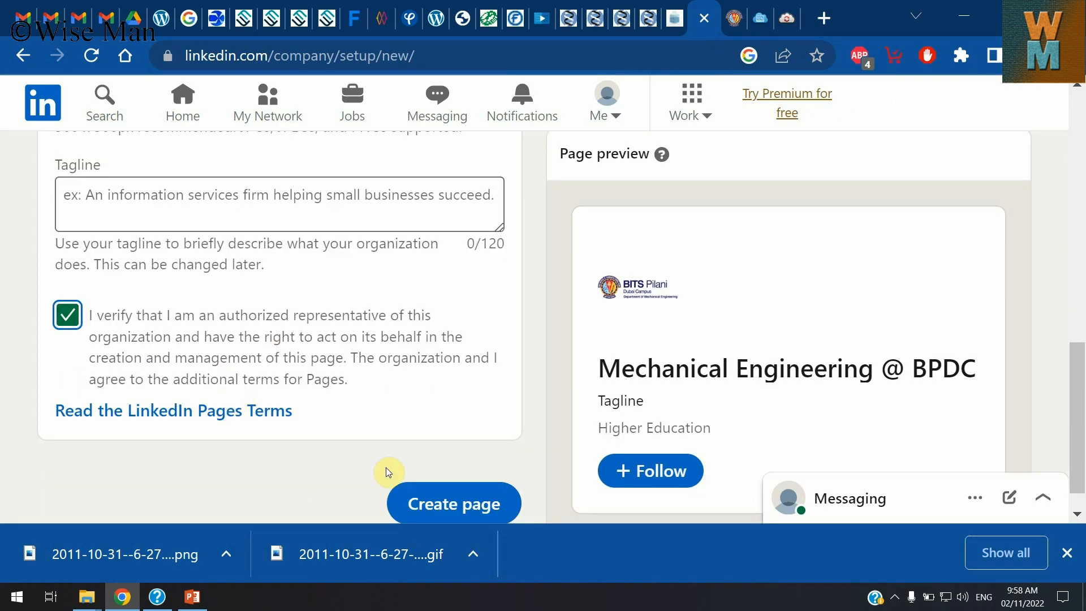
pyautogui.click(443, 505)
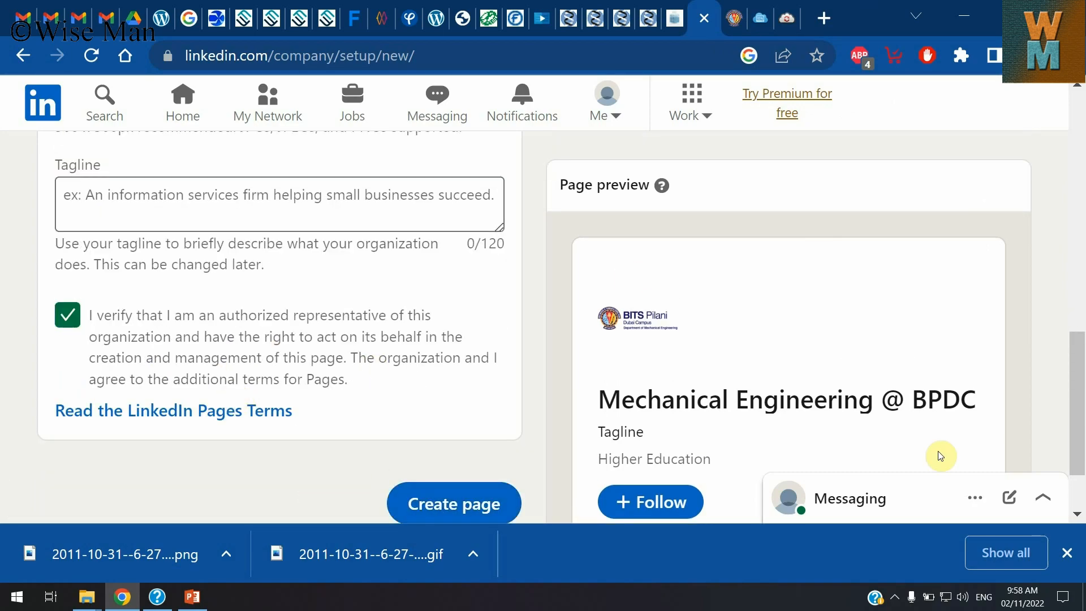
# - Close the browser's downloads bar and review the submitted page setup form
pyautogui.click(1067, 553)
pyautogui.scroll(-1, 300, 545)
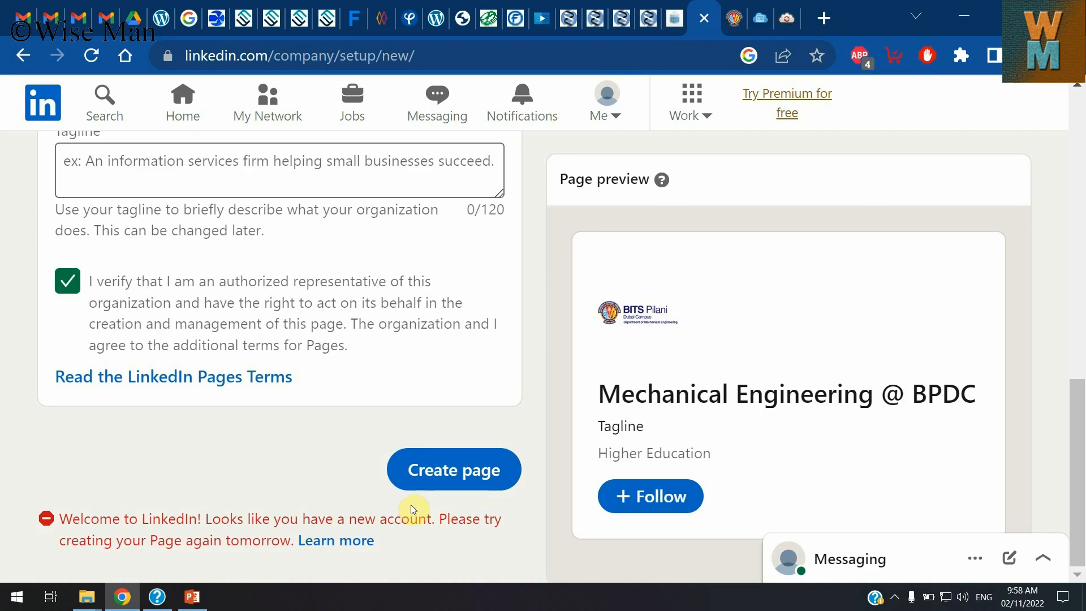
pyautogui.scroll(15, 406, 505)
pyautogui.scroll(-15, 406, 505)
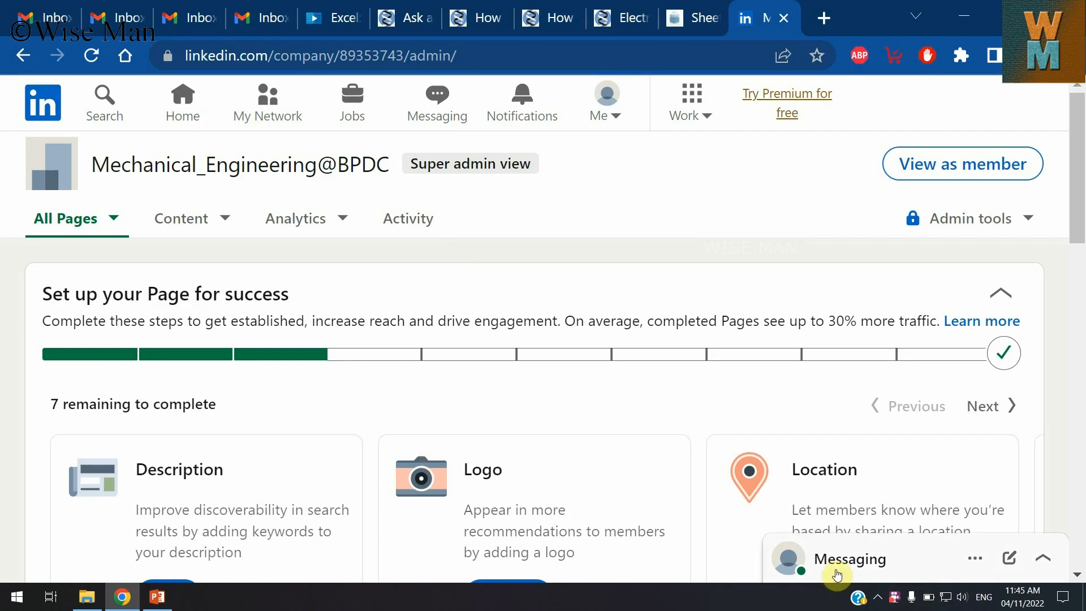
pyautogui.click(878, 597)
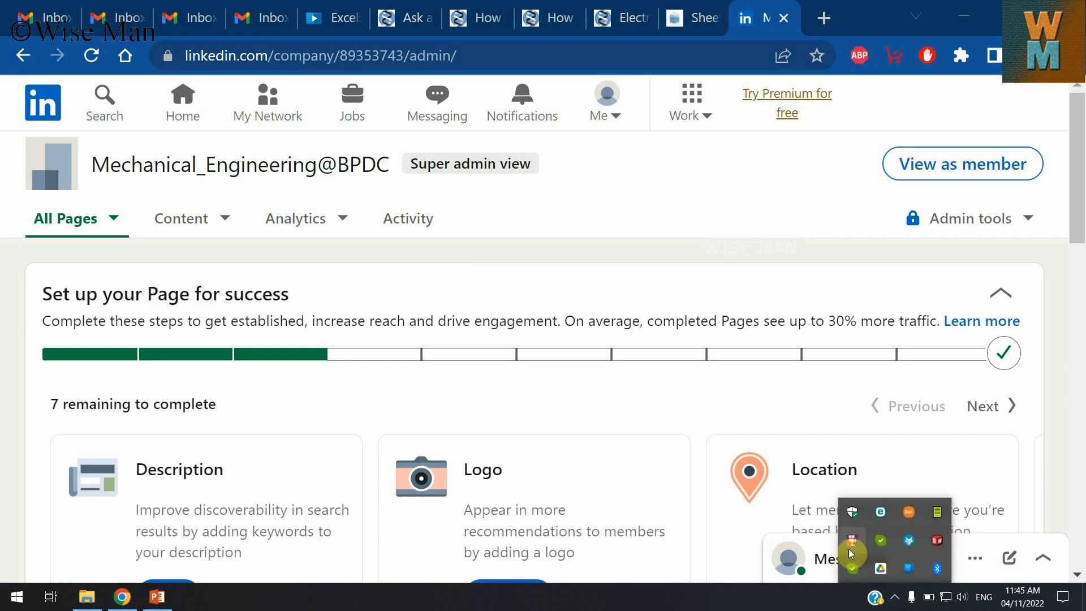
pyautogui.click(602, 385)
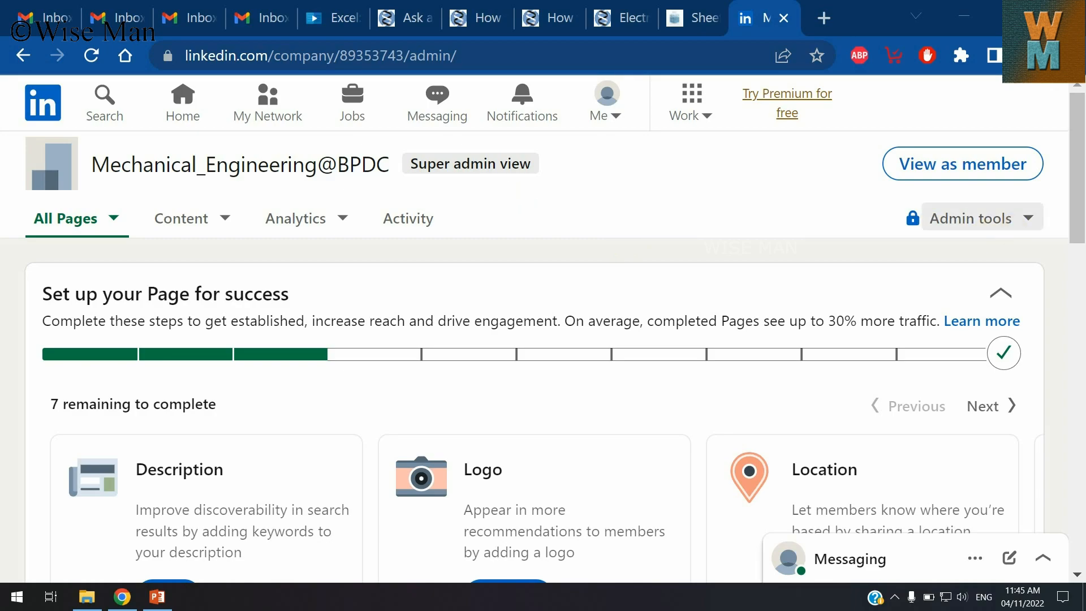
# - Review the admin tools of the Mechanical_Engineering@BPDC page and open its admin management settings
pyautogui.click(1012, 229)
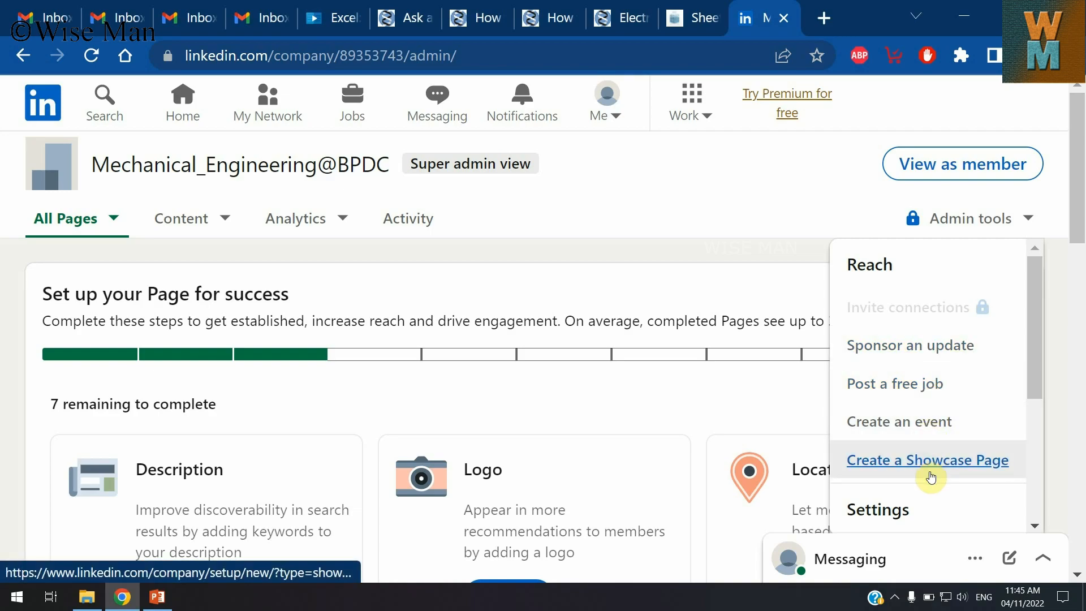
pyautogui.scroll(-2, 924, 447)
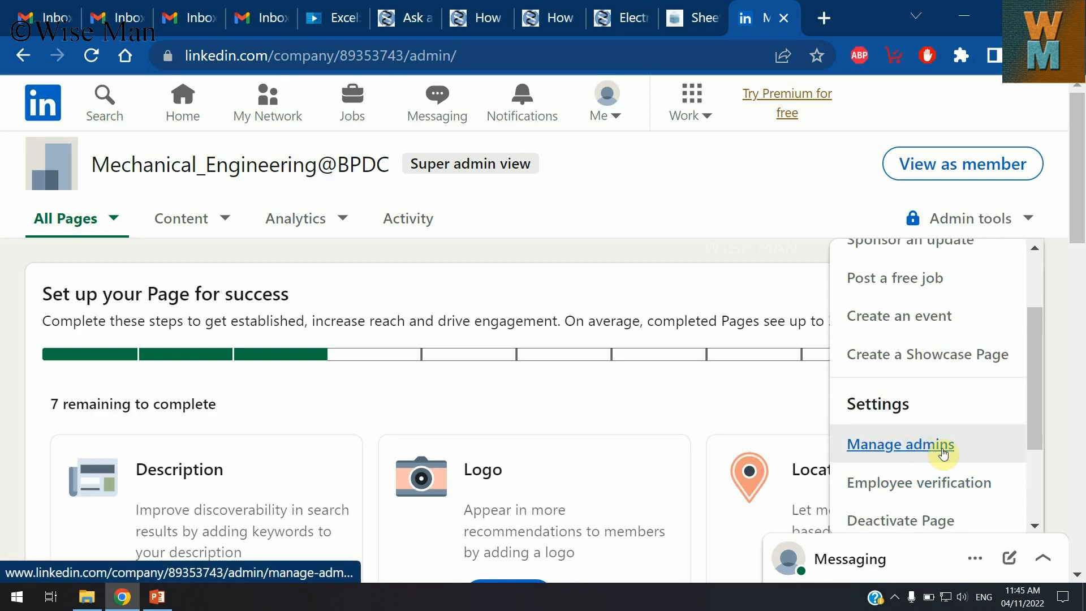
pyautogui.scroll(-2, 905, 452)
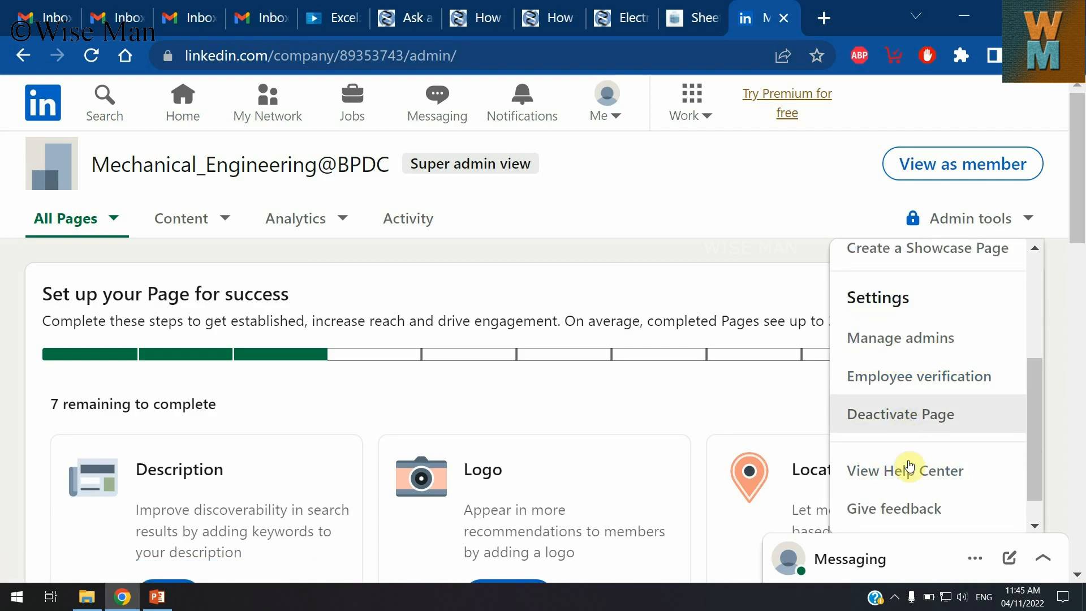
pyautogui.scroll(-1, 911, 470)
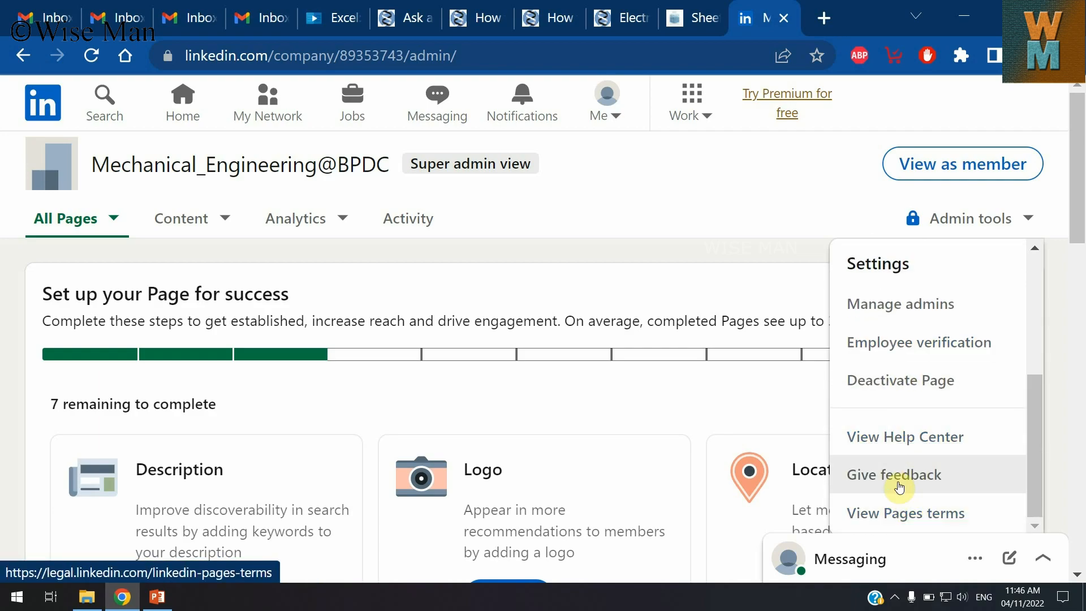
pyautogui.click(899, 311)
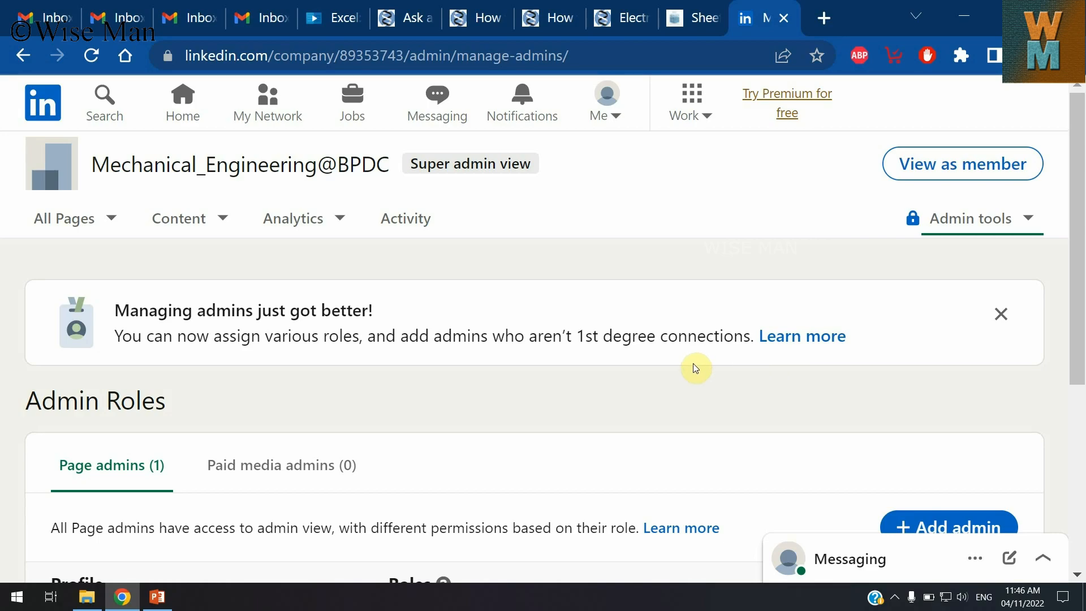
# - Examine the current page admins and the roles offered for adding a new page admin, then close the dialog
pyautogui.scroll(-2, 869, 457)
pyautogui.scroll(-2, 869, 458)
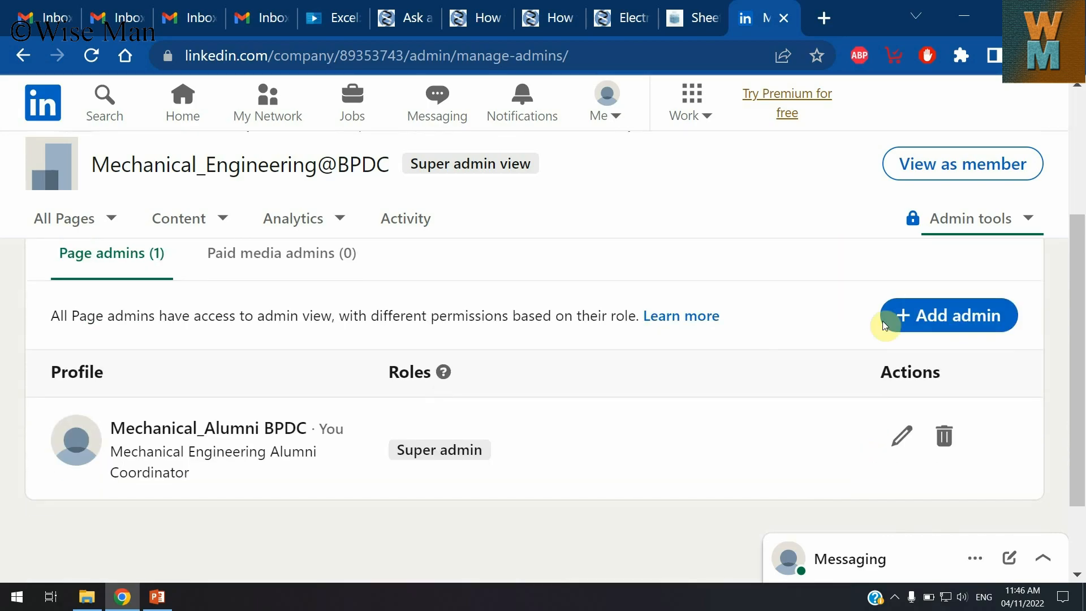
pyautogui.click(949, 315)
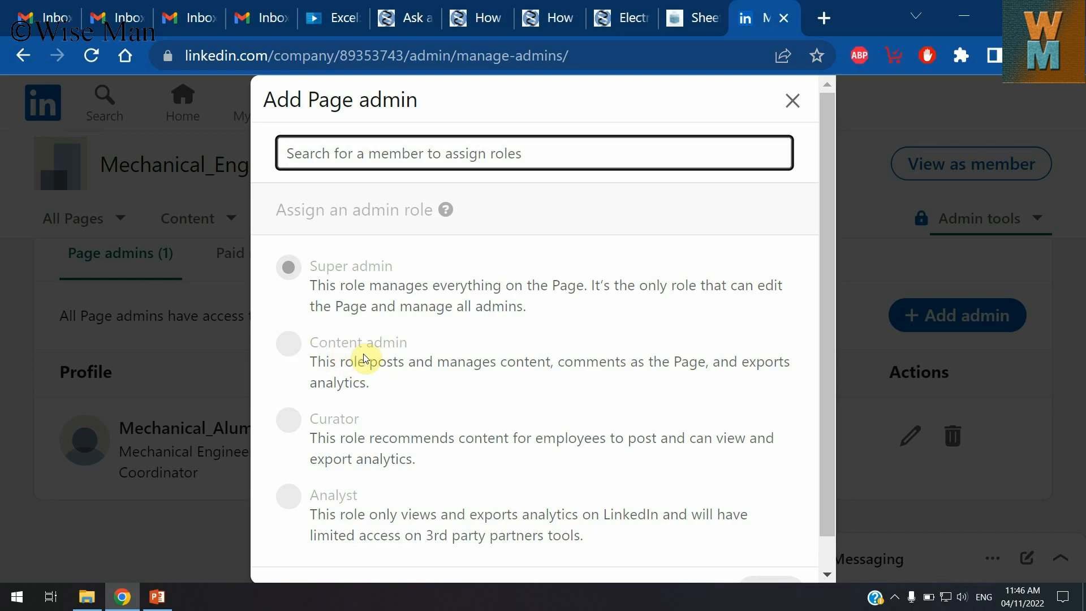
pyautogui.scroll(-1, 559, 334)
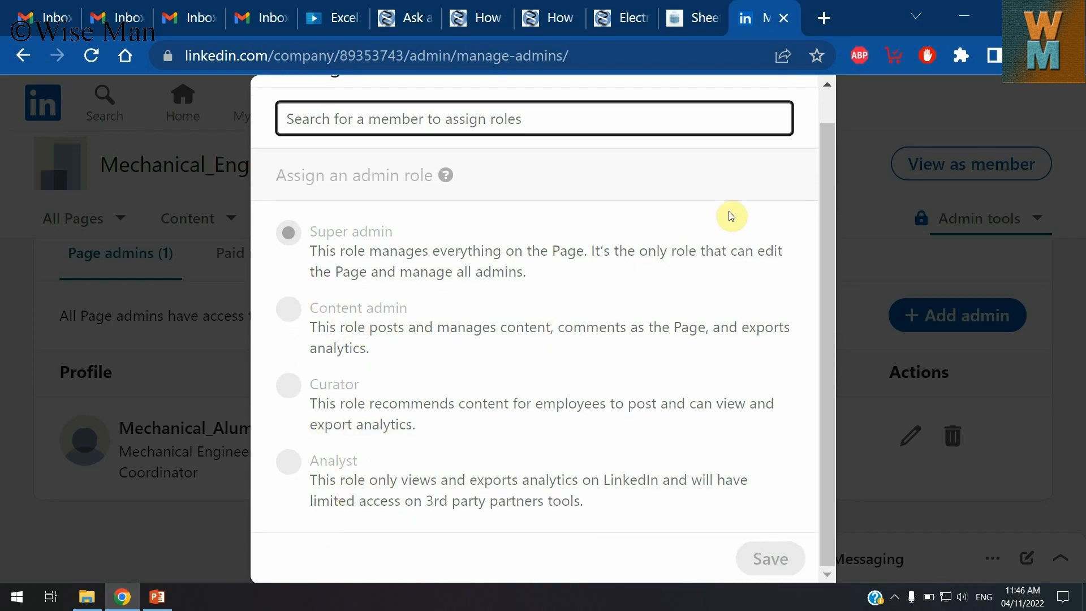
pyautogui.scroll(1, 1007, 170)
pyautogui.click(791, 101)
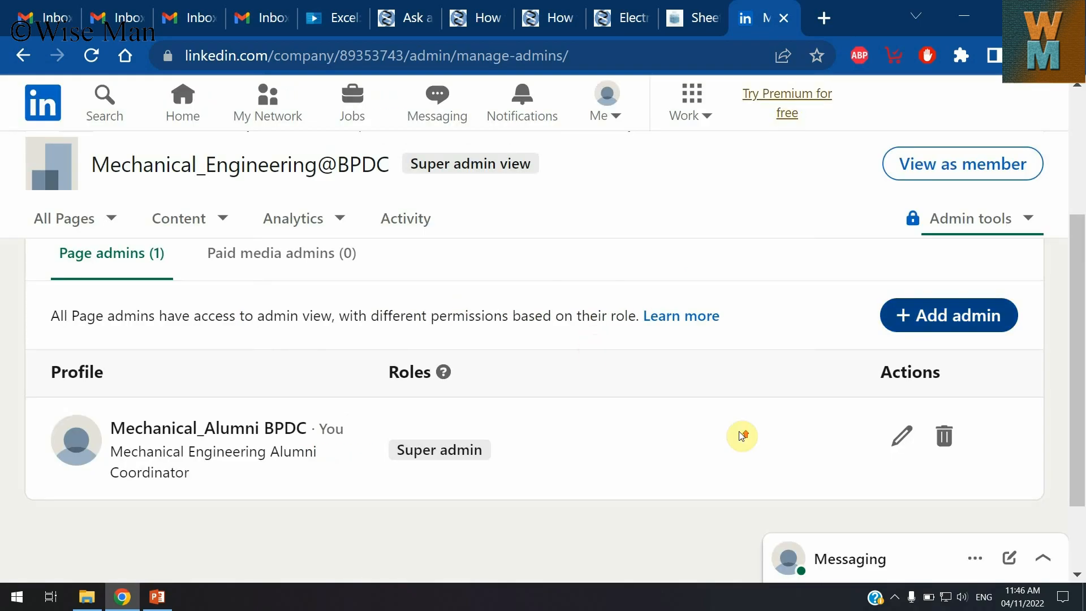
# - Open the My Company settings of the Mechanical_Engineering@BPDC page
pyautogui.scroll(2, 742, 436)
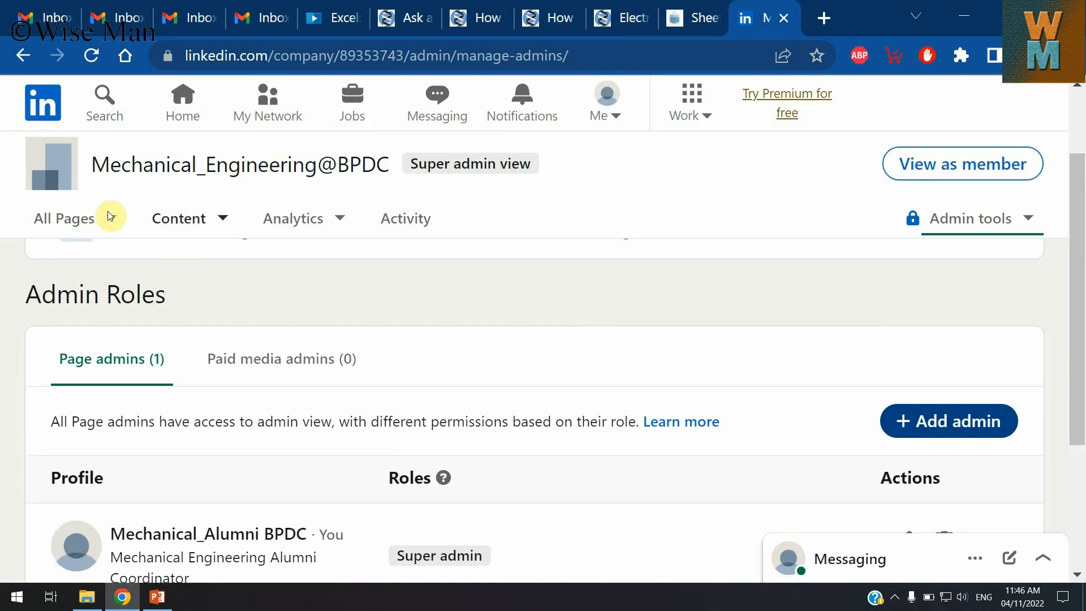
pyautogui.scroll(2, 389, 312)
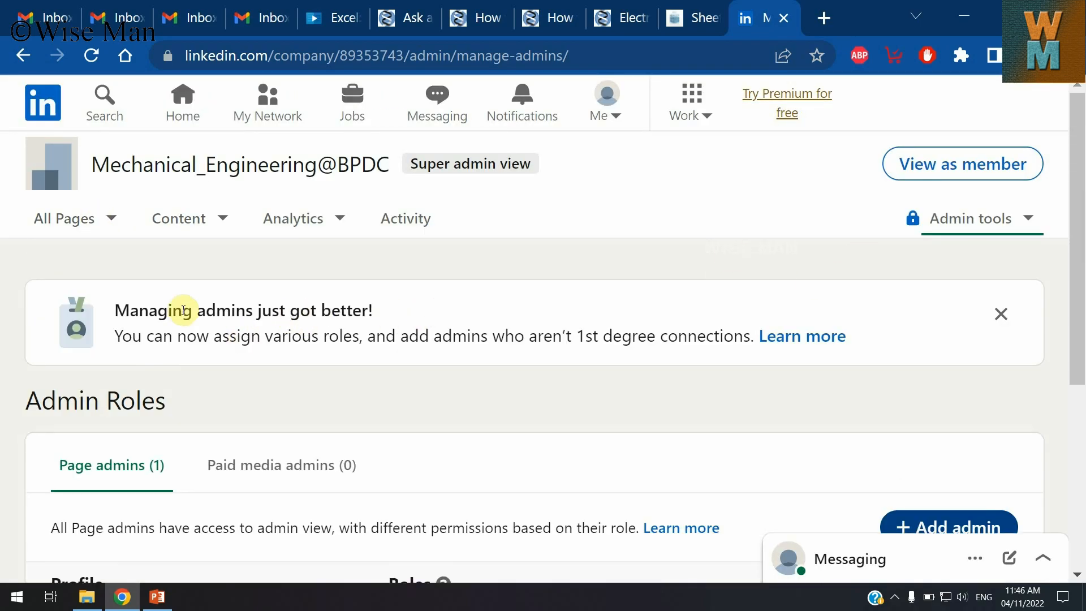
pyautogui.click(104, 224)
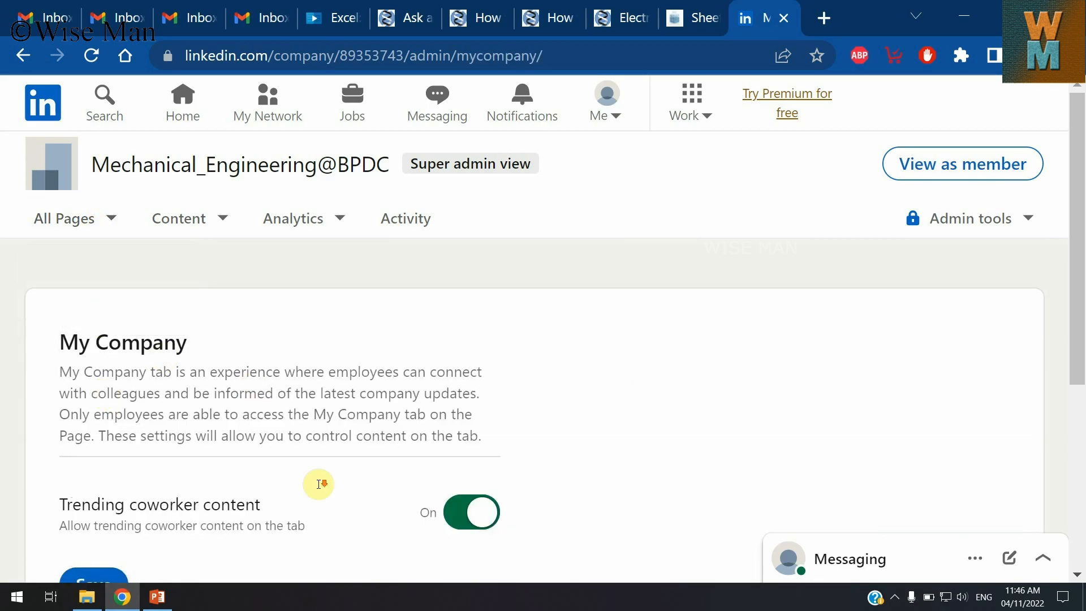
# - Review the trending coworker content setting under My Company, and return to the page's main admin view
pyautogui.scroll(-3, 259, 413)
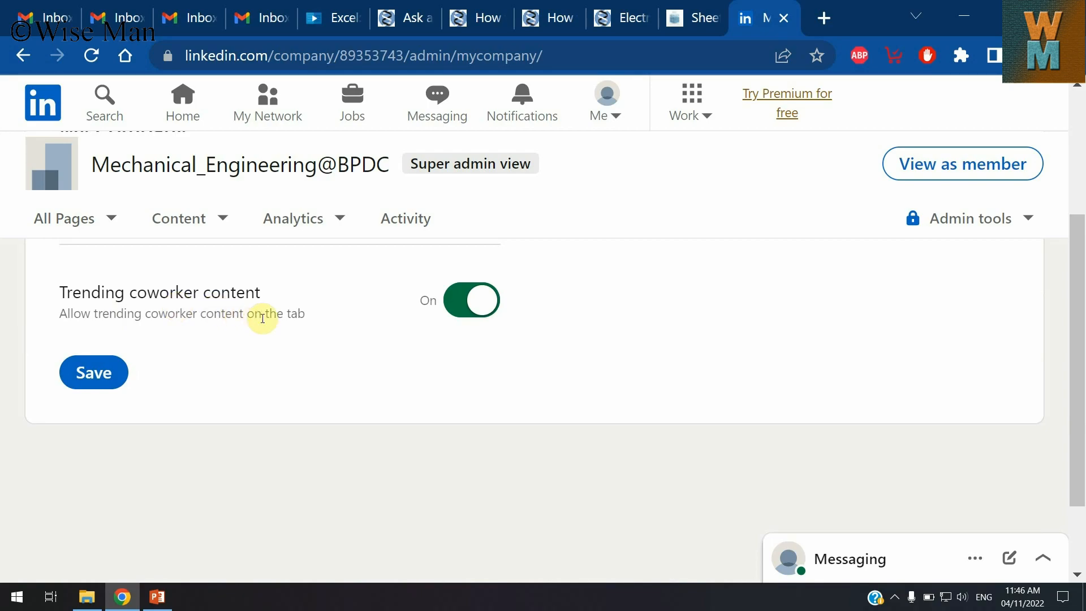
pyautogui.scroll(4, 242, 340)
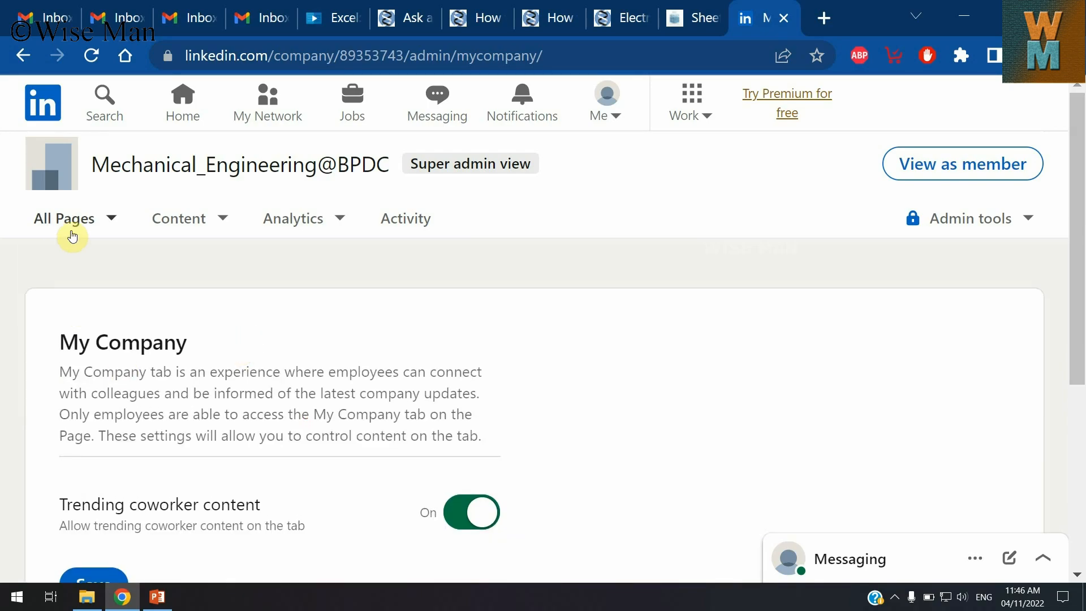
pyautogui.click(71, 226)
pyautogui.click(73, 271)
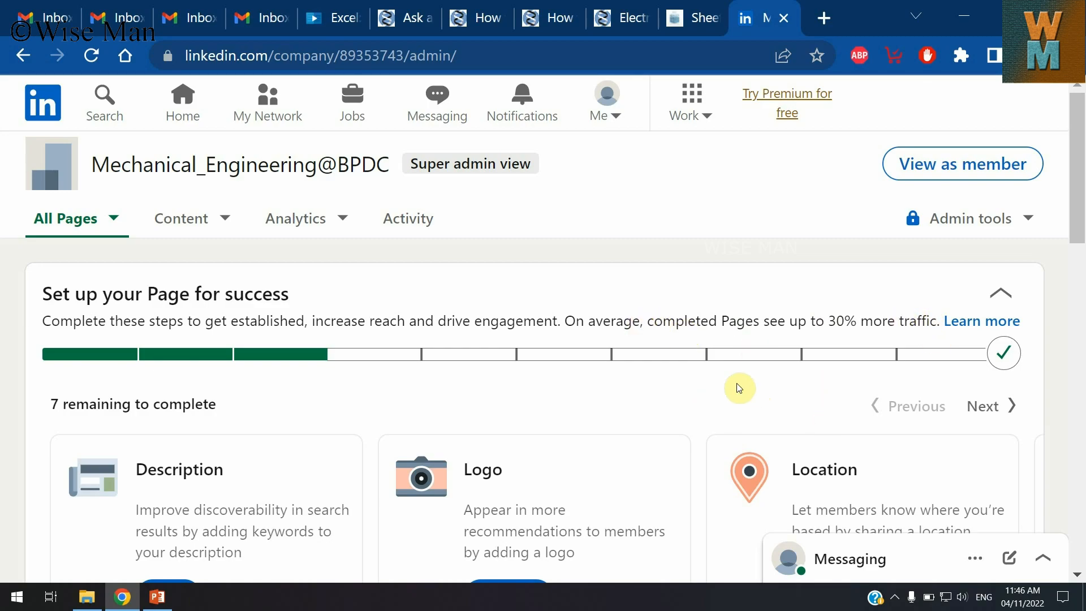
# - Examine the page's setup tasks, cover image area, tagline, analytics and posting options
pyautogui.scroll(-1, 352, 514)
pyautogui.scroll(-3, 352, 514)
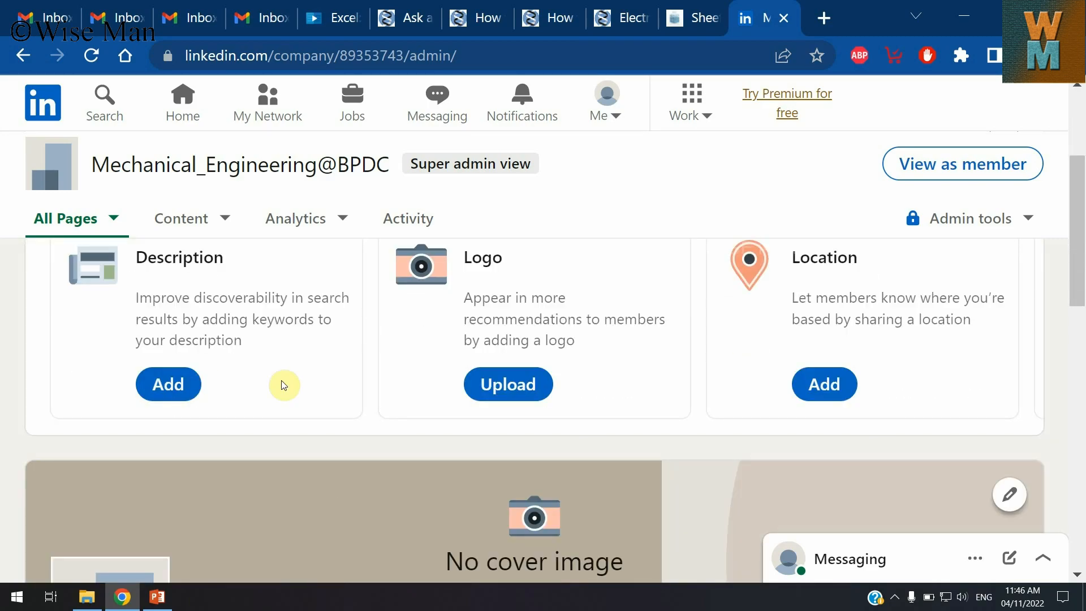
pyautogui.scroll(-4, 545, 485)
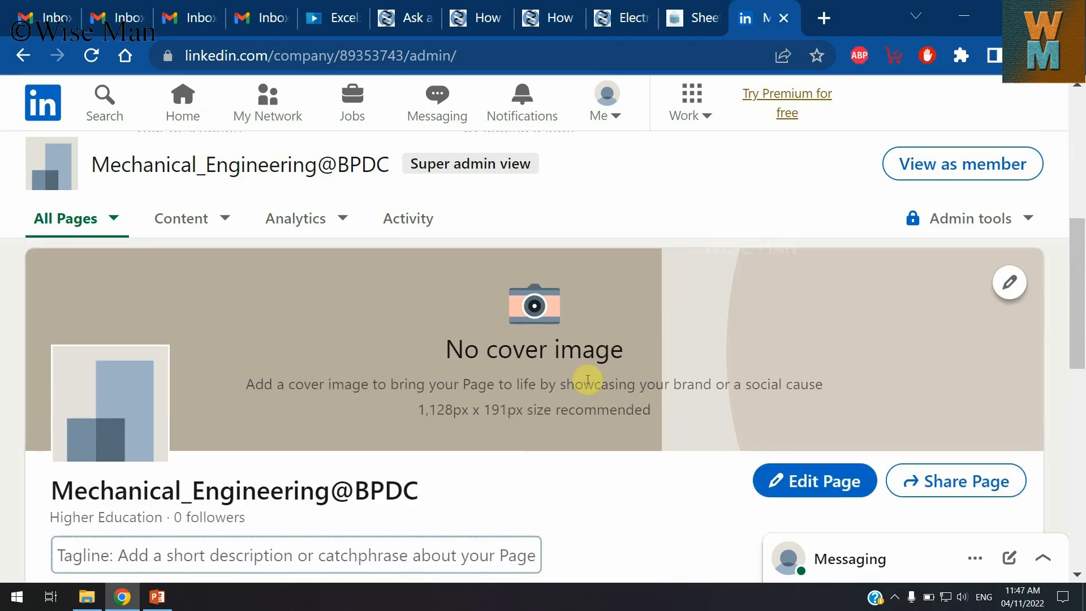
pyautogui.scroll(4, 649, 478)
pyautogui.scroll(-8, 655, 478)
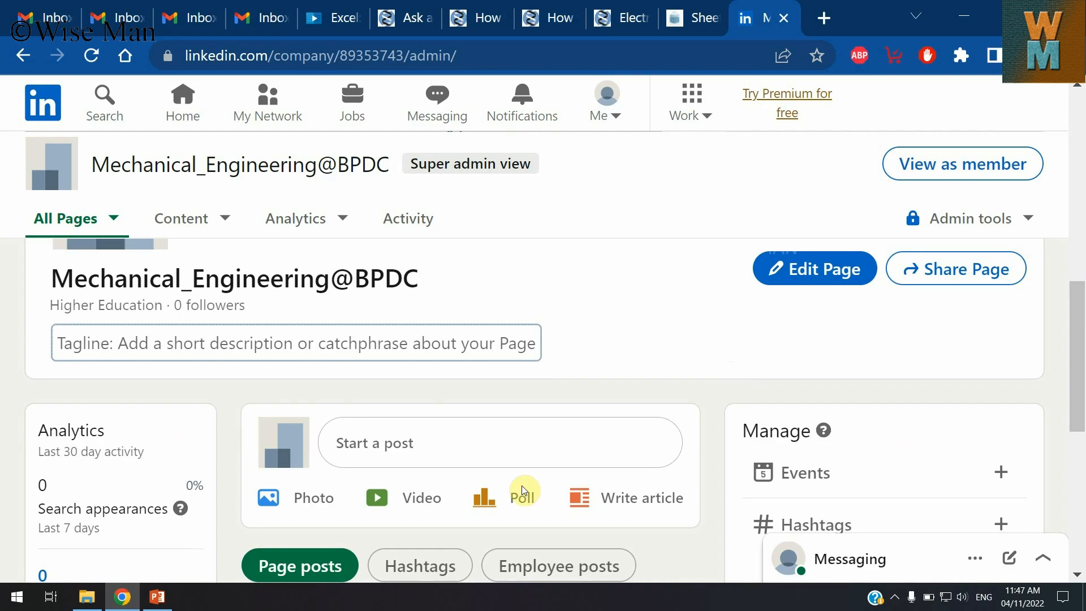
pyautogui.scroll(-3, 412, 496)
pyautogui.scroll(-4, 479, 402)
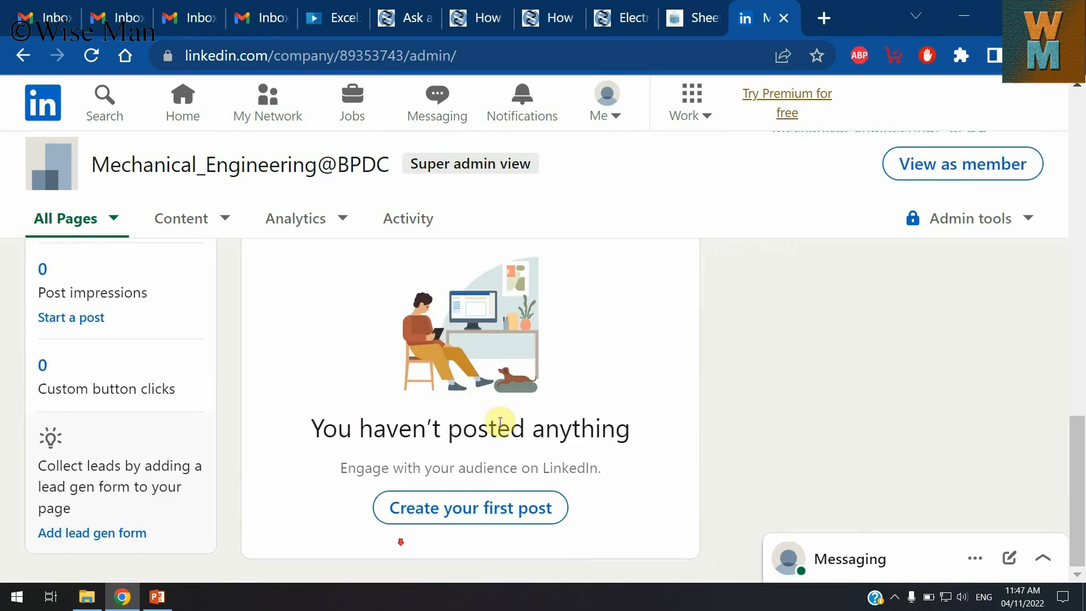
pyautogui.scroll(10, 537, 605)
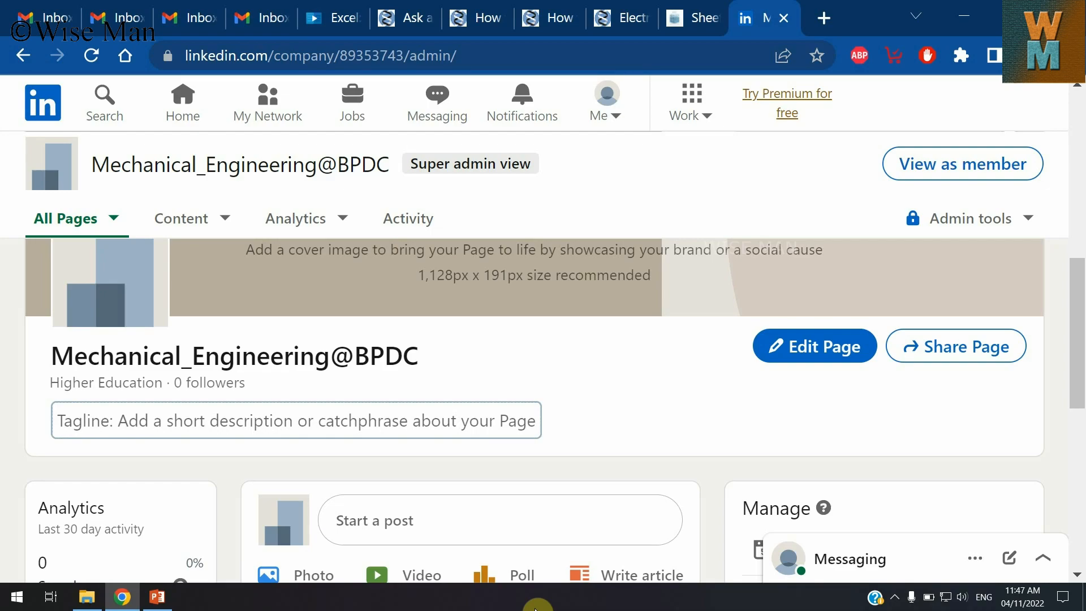
pyautogui.scroll(5, 536, 607)
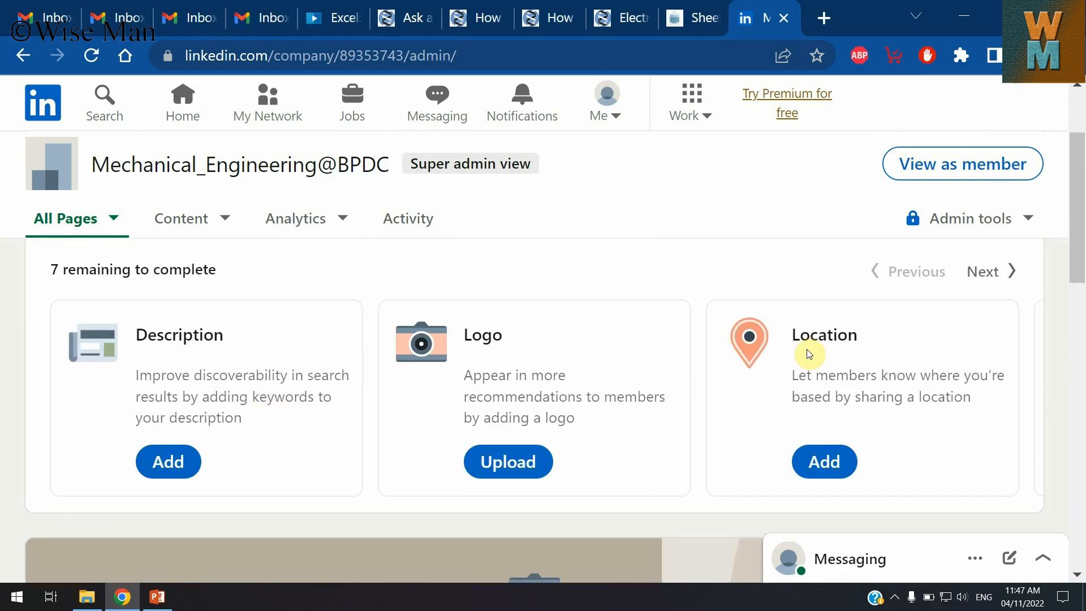
# - Start adding the page's primary location with United Arab Emirates as the country and begin the street address
pyautogui.click(829, 461)
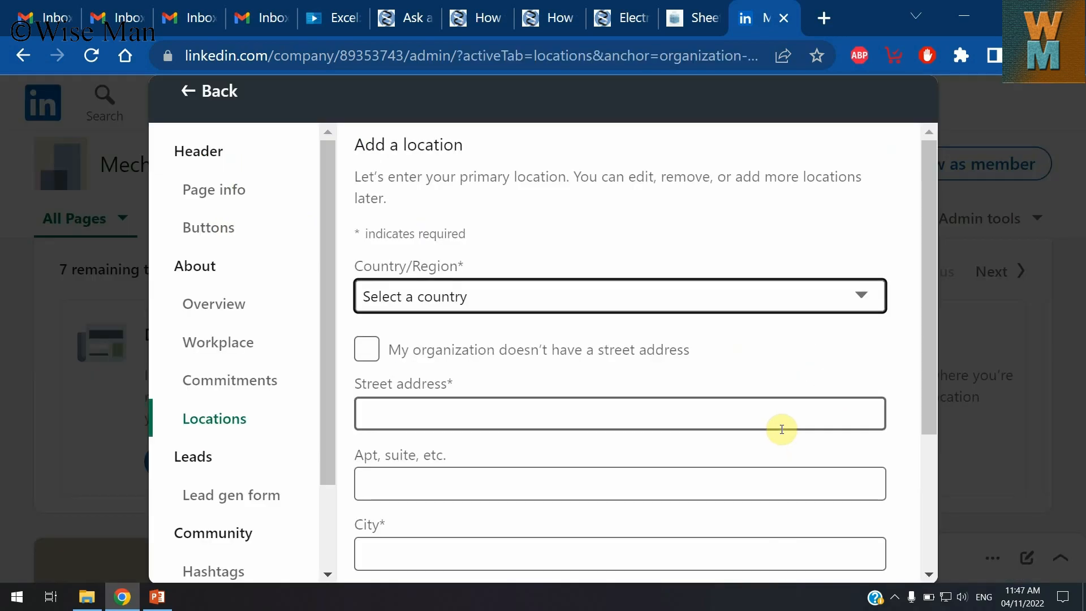
pyautogui.click(463, 300)
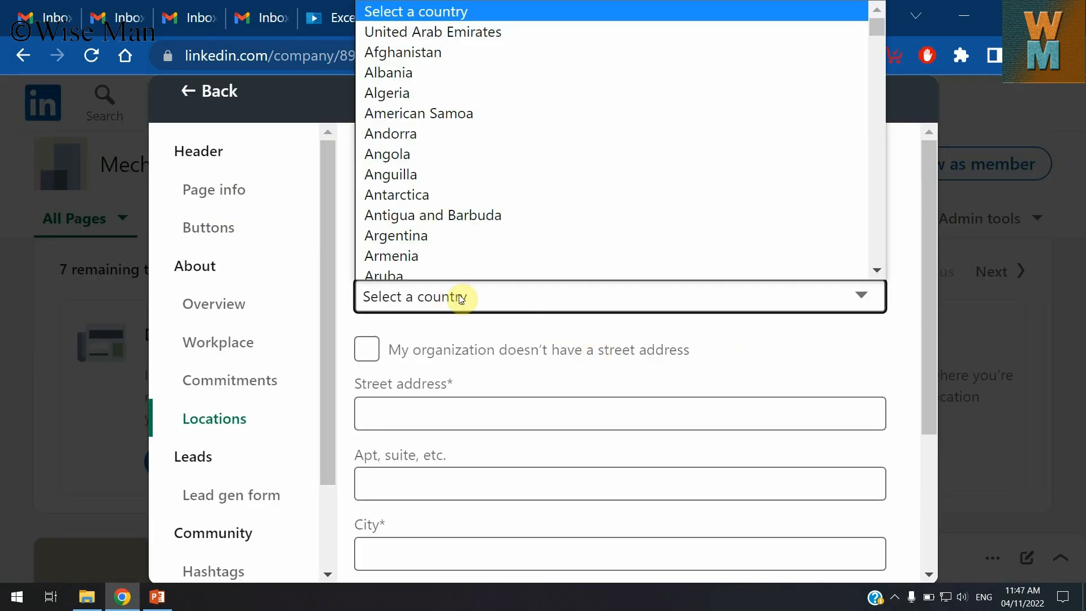
pyautogui.press('Down')
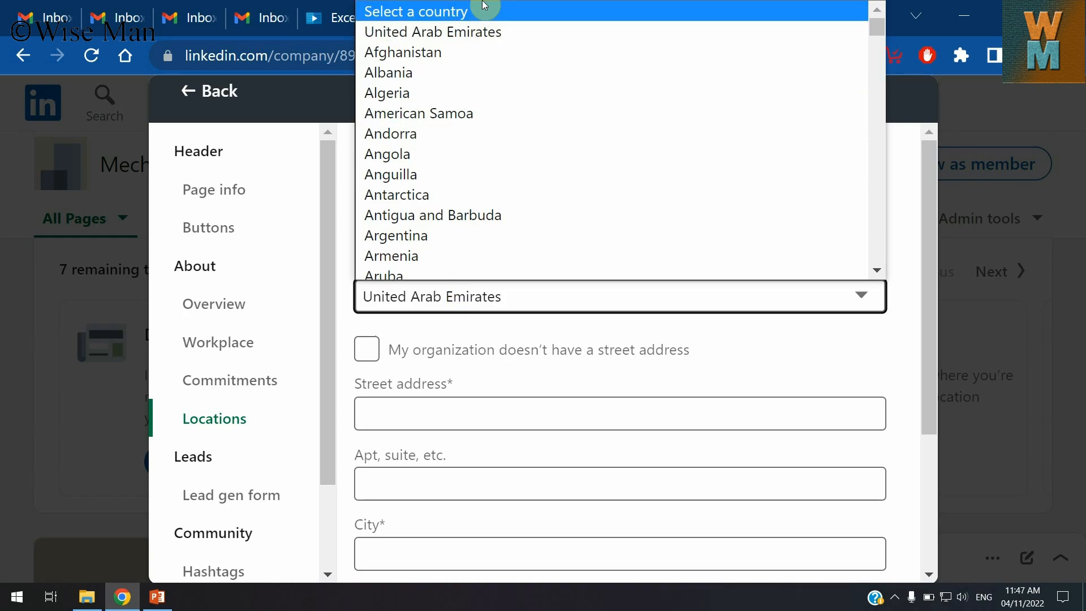
pyautogui.click(485, 33)
pyautogui.click(452, 414)
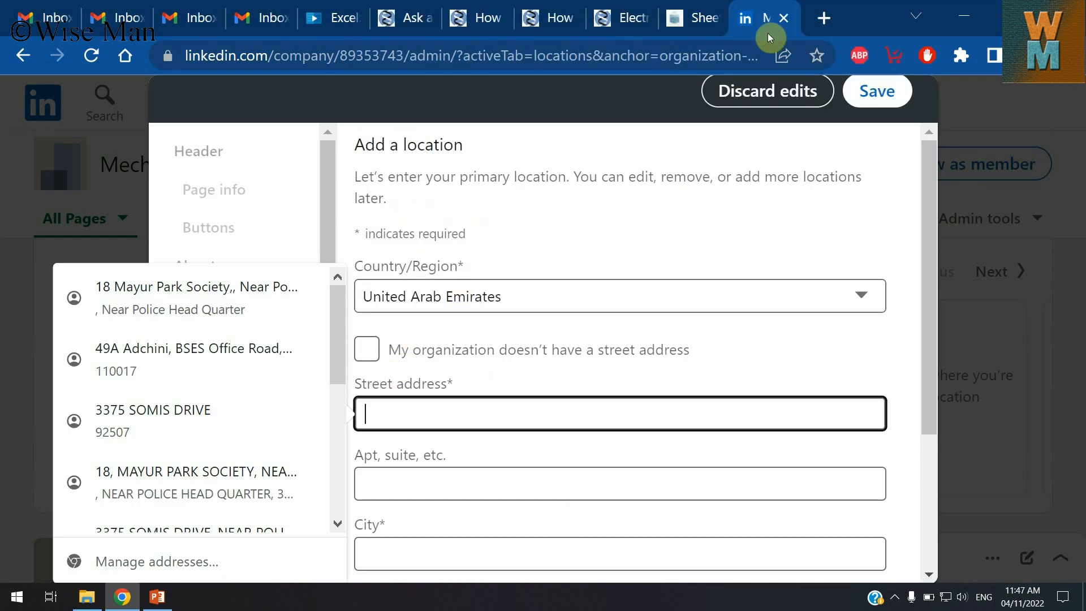
# - Search Google for "birla institute of technology" in a new browser tab
pyautogui.hotkey('ctrl', 't')
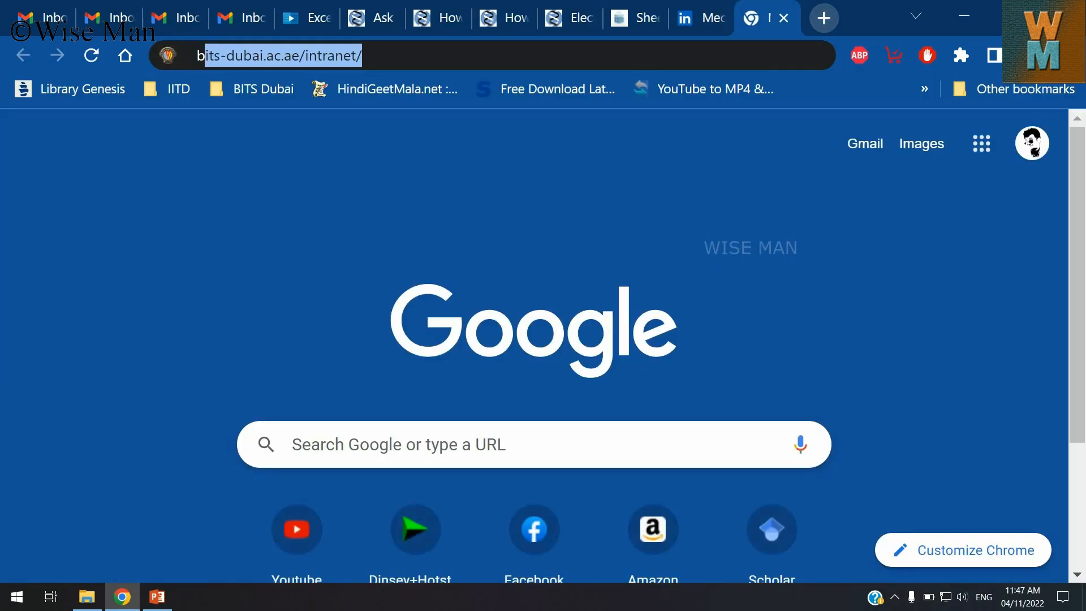
pyautogui.write('birla')
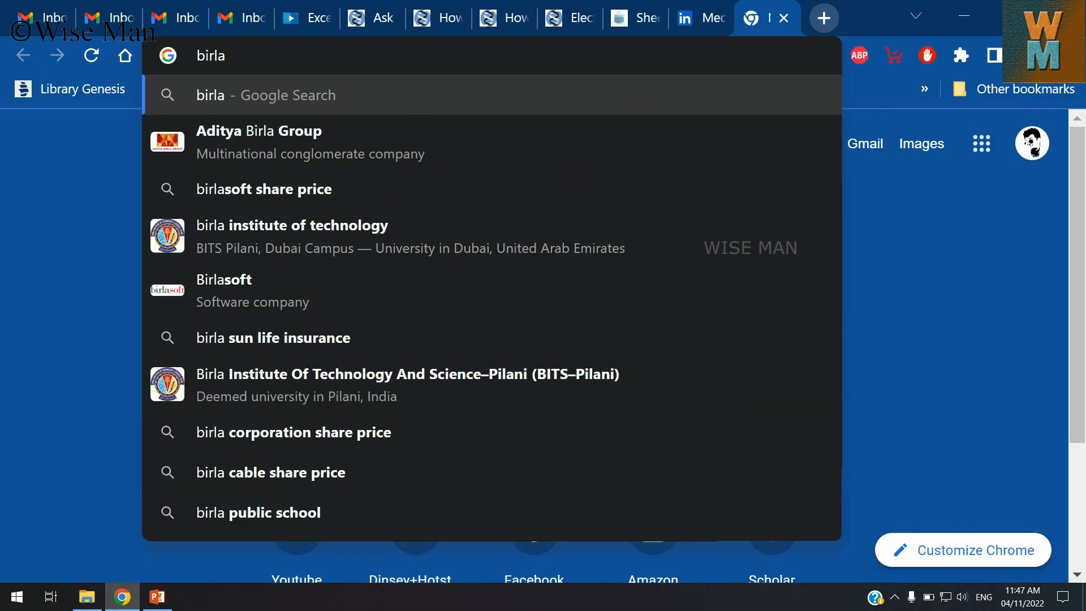
pyautogui.press('Down')
pyautogui.press('Down')
pyautogui.press('Down')
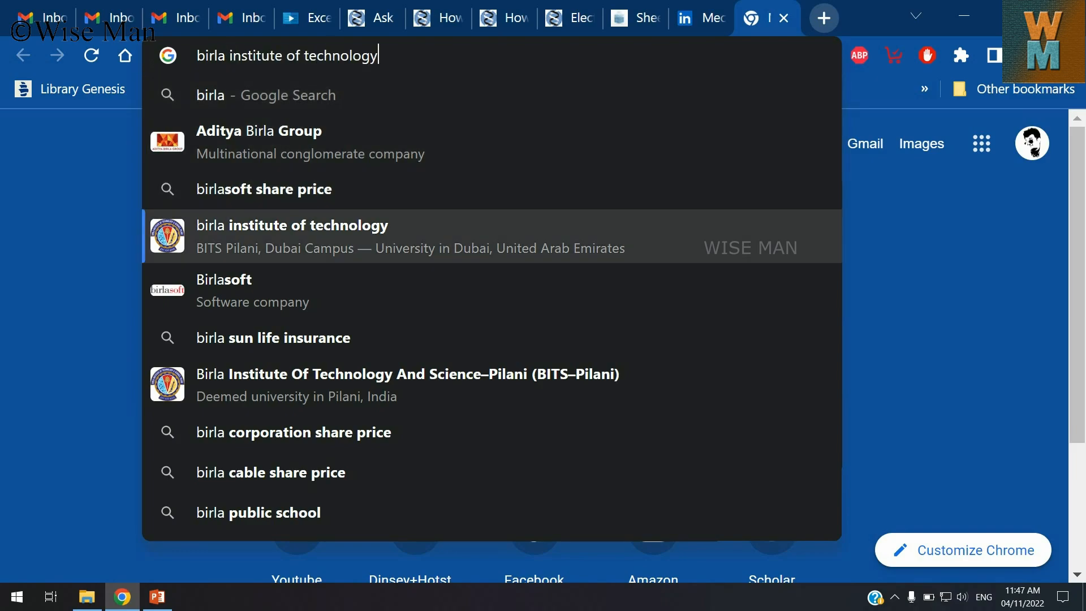
pyautogui.press('Return')
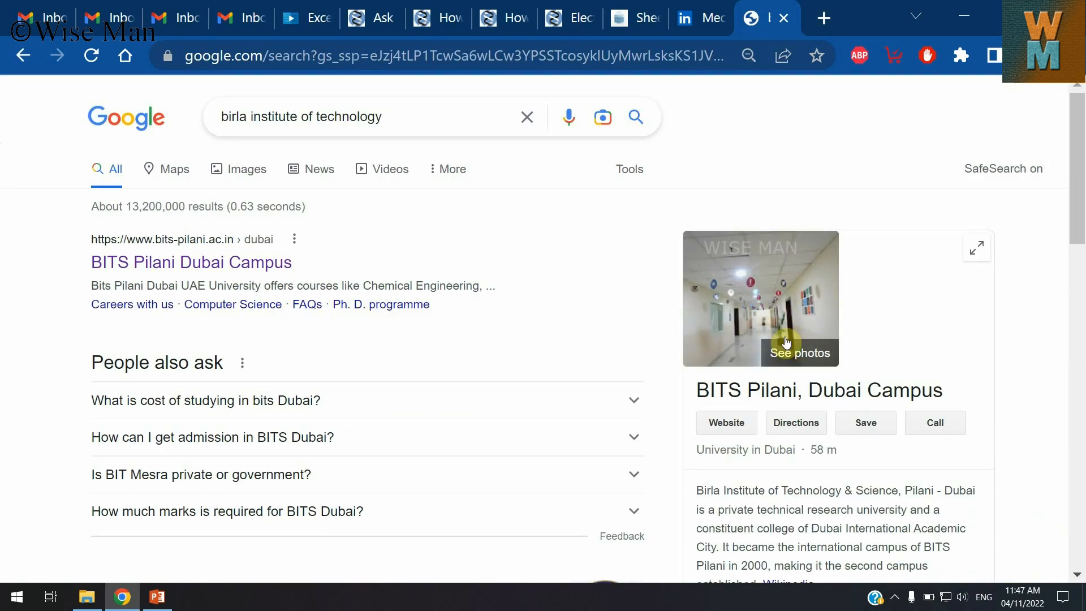
# - Copy "Academic City" from the BITS Pilani, Dubai Campus address in the search results
pyautogui.scroll(-4, 786, 408)
pyautogui.scroll(-2, 789, 398)
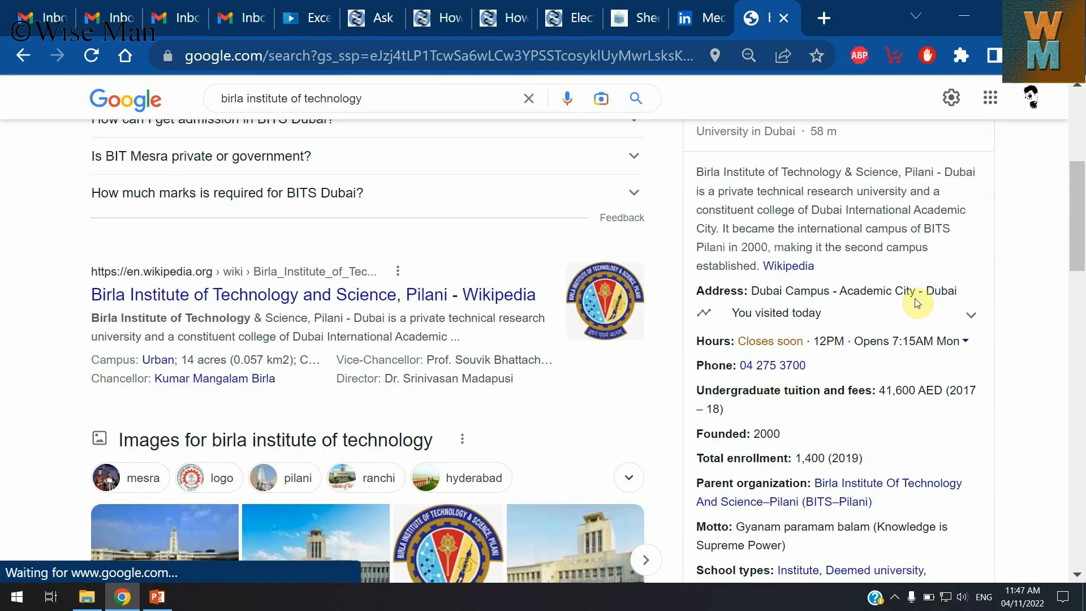
pyautogui.moveTo(750, 290); pyautogui.dragTo(907, 290)
pyautogui.click(822, 288)
pyautogui.rightClick(913, 292)
pyautogui.click(821, 308)
# - Return to the LinkedIn location form and set the street address to "Dubai International Academic City"
pyautogui.click(695, 18)
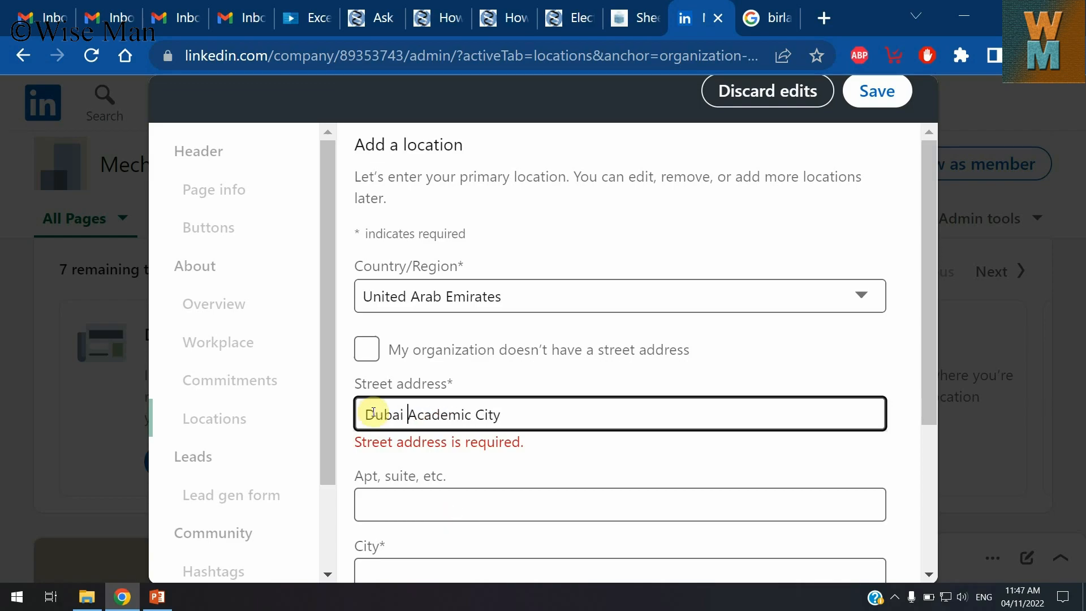
pyautogui.write('tional')
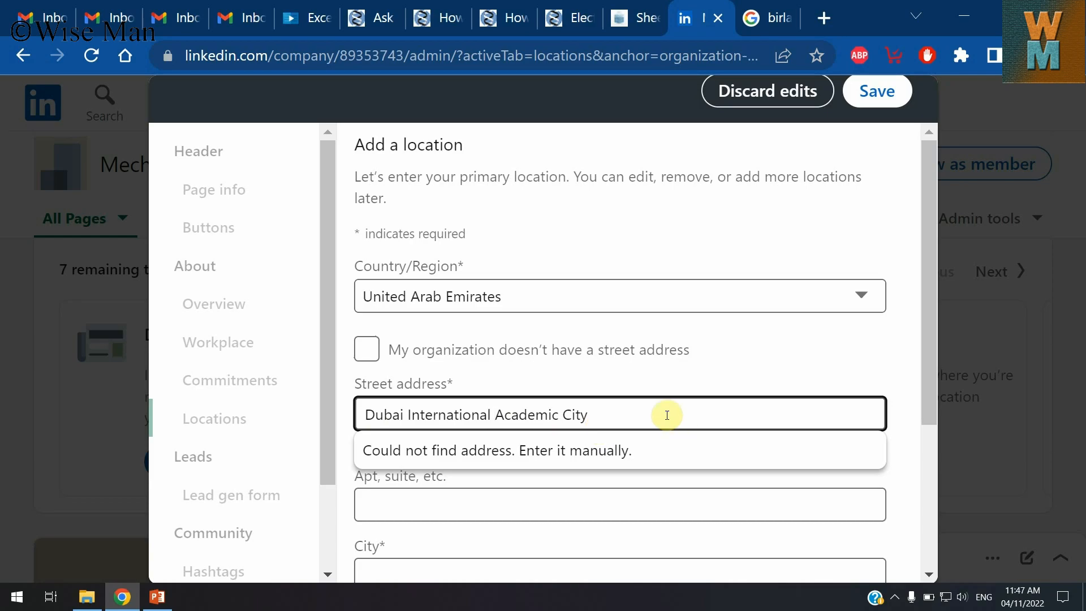
pyautogui.click(528, 506)
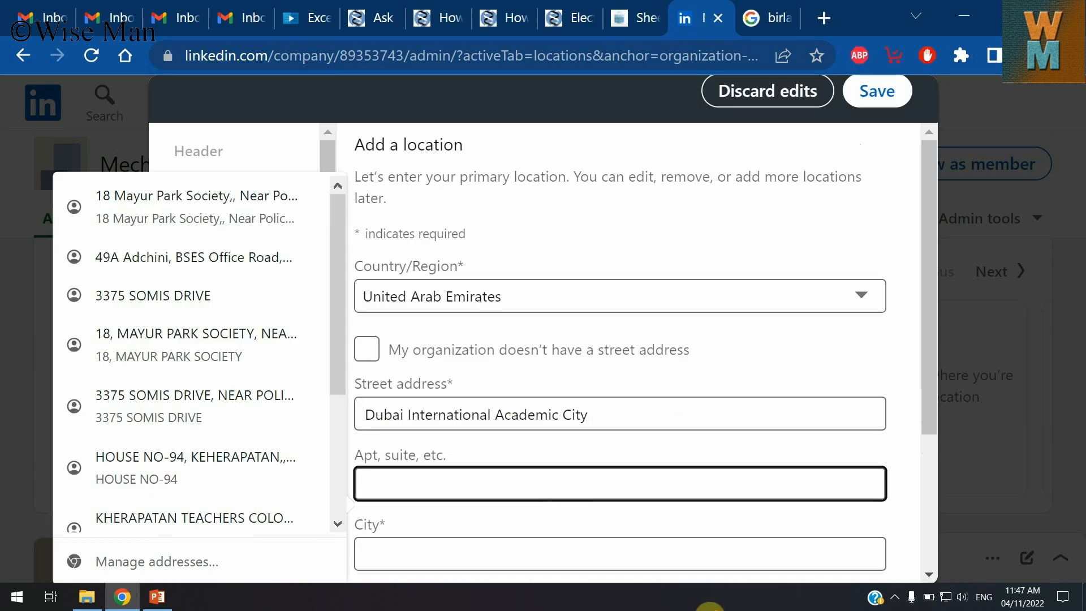
# - Set the city to Dubai and save the location, keeping "Headquarters" as its name
pyautogui.scroll(-2, 565, 495)
pyautogui.click(439, 456)
pyautogui.write('Dubai')
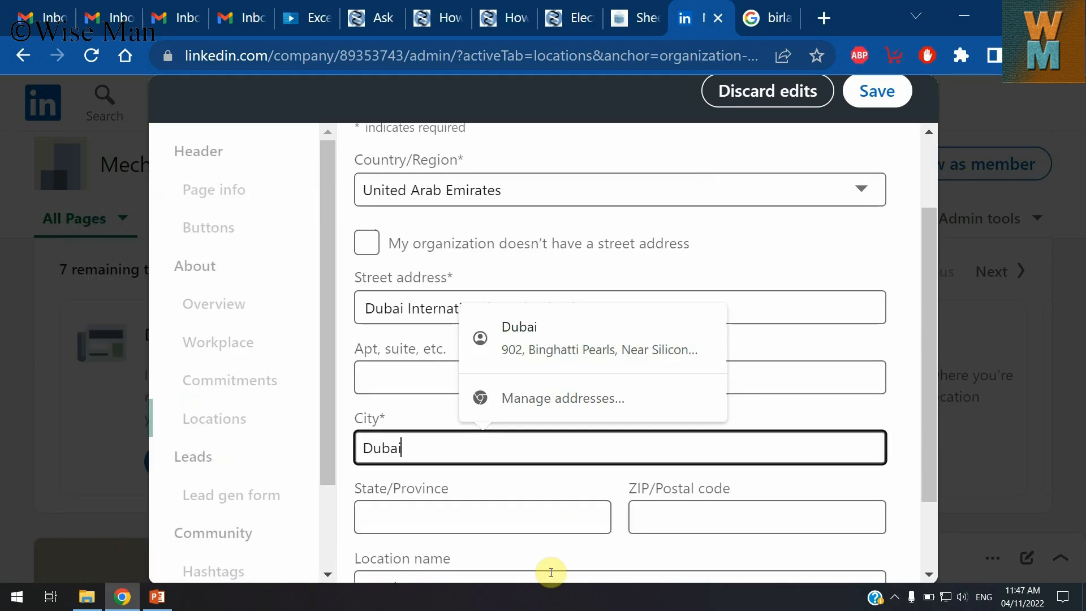
pyautogui.click(587, 545)
pyautogui.scroll(-2, 587, 544)
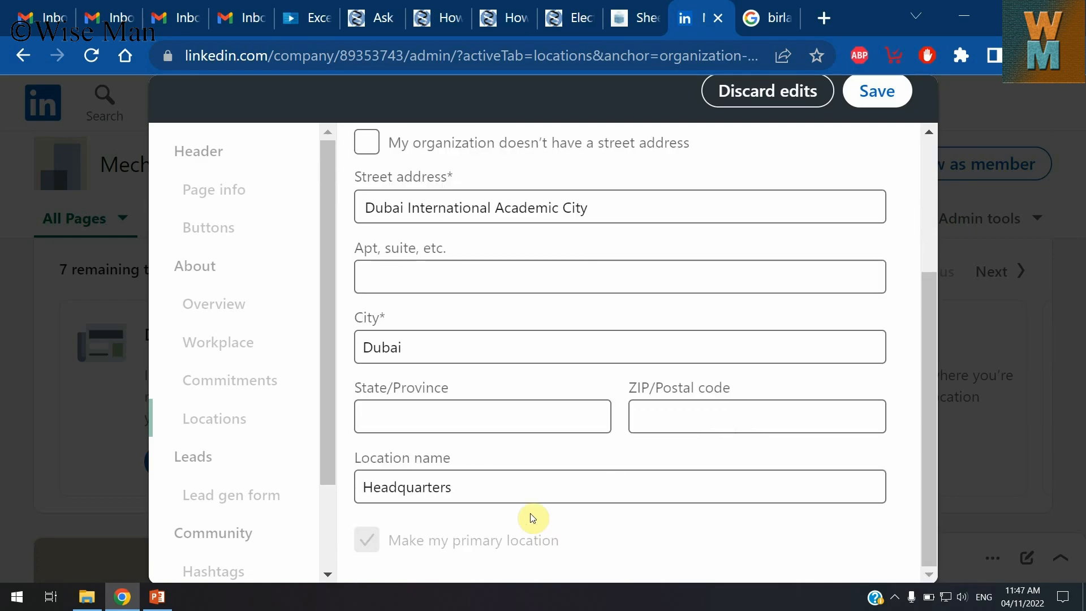
pyautogui.click(876, 91)
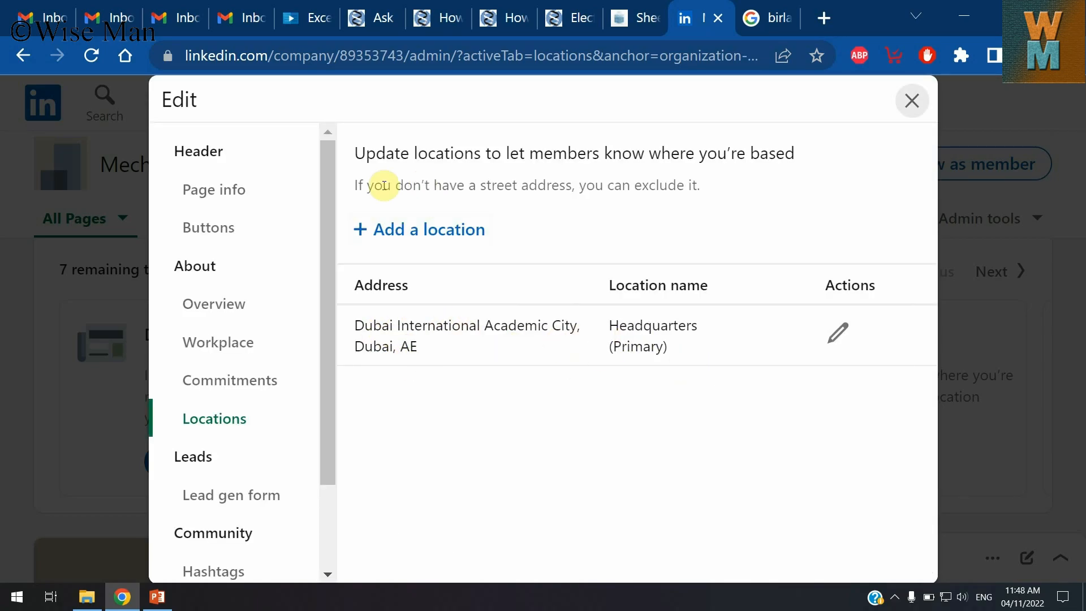
# - Replace the placeholder page logo in the page info with the BITS Pilani mechanical engineering logo from the Downloads folder
pyautogui.click(215, 195)
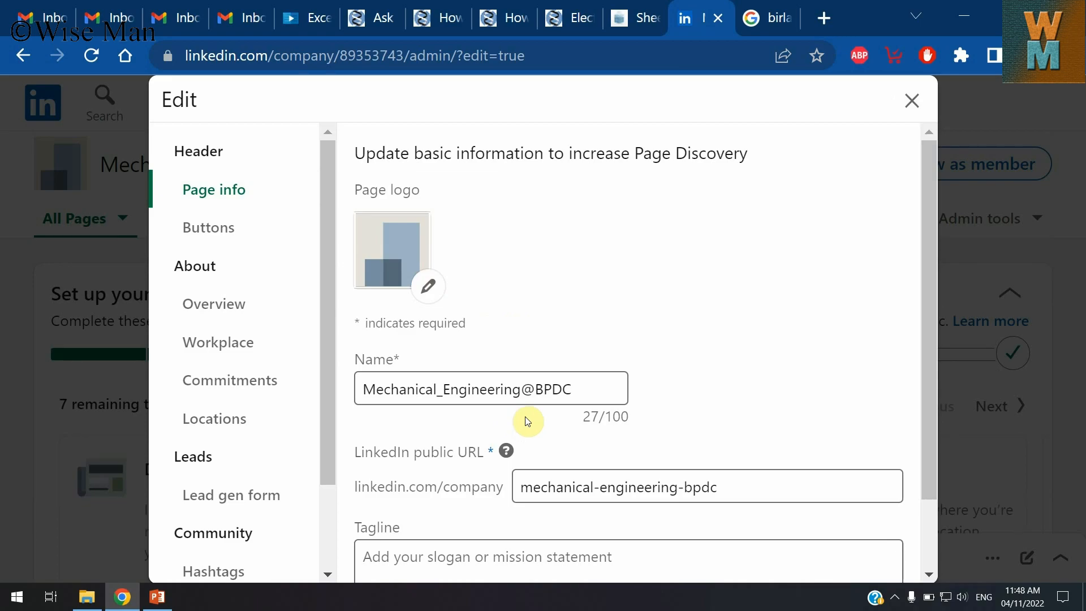
pyautogui.scroll(-2, 594, 432)
pyautogui.scroll(2, 626, 402)
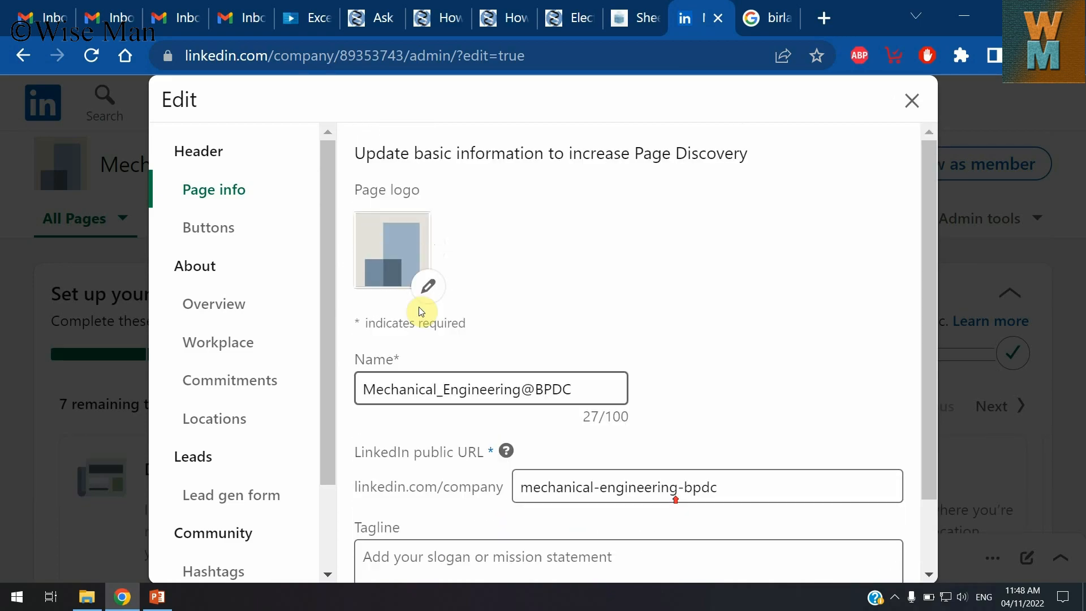
pyautogui.click(429, 286)
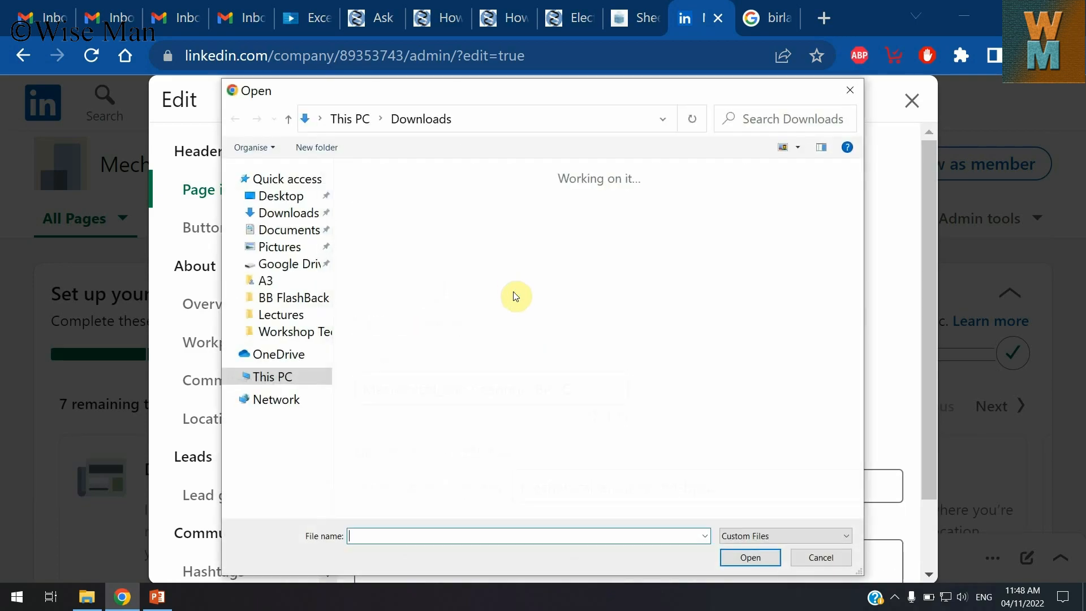
pyautogui.scroll(-6, 608, 348)
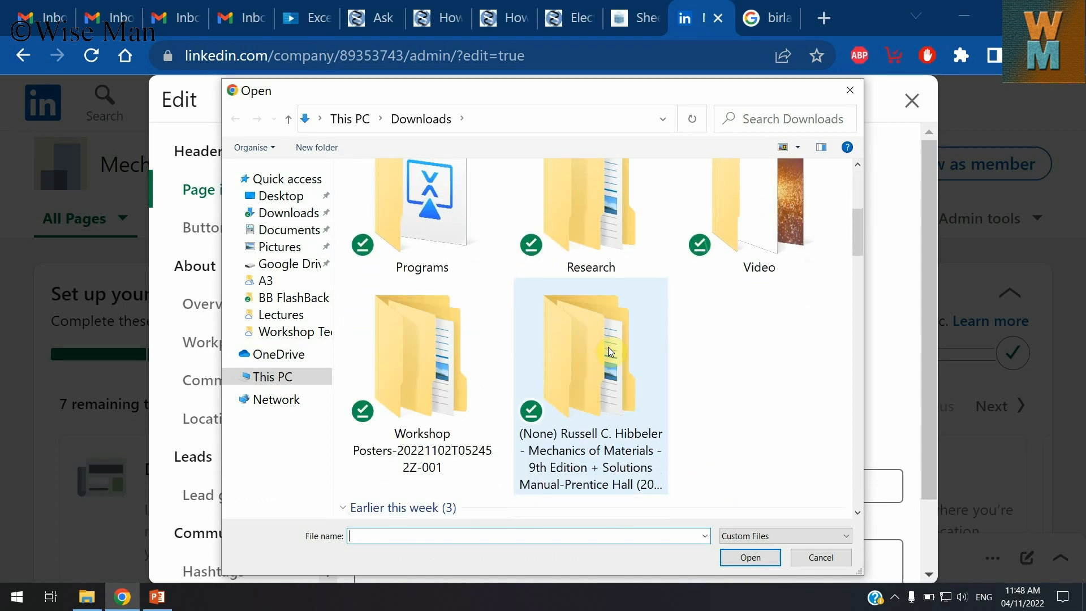
pyautogui.click(473, 491)
pyautogui.click(743, 554)
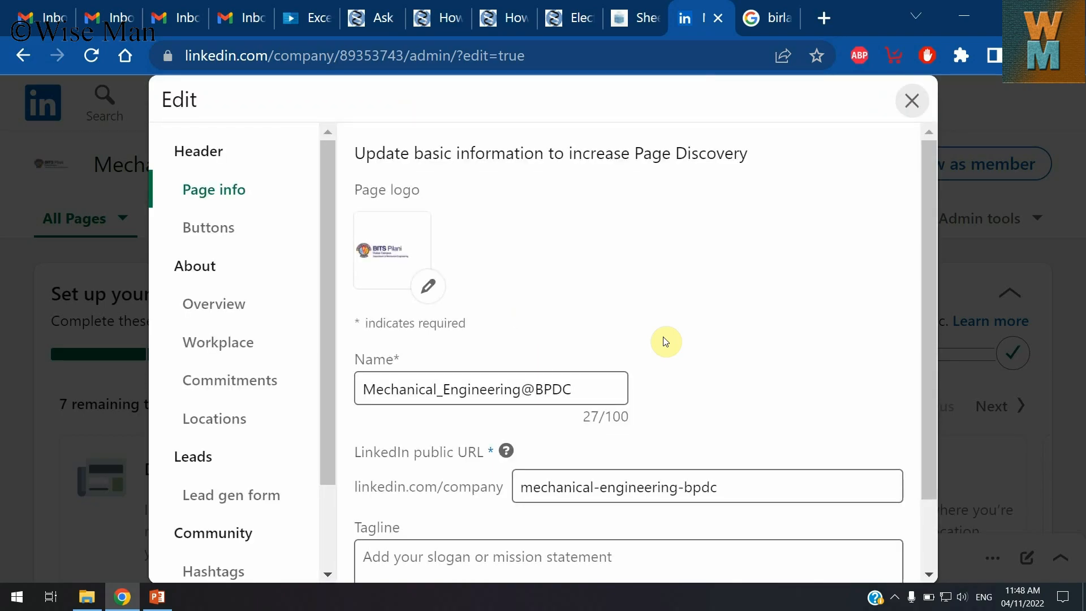
# - Review the page info and the custom button settings, and open the Overview details
pyautogui.scroll(-1, 824, 428)
pyautogui.scroll(1, 701, 504)
pyautogui.click(204, 227)
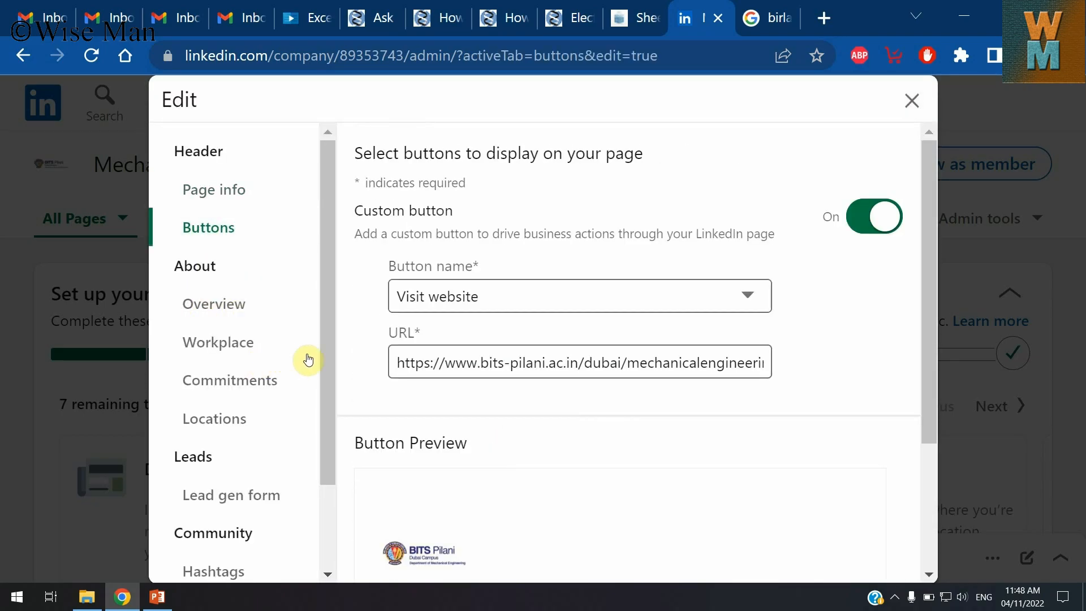
pyautogui.click(215, 306)
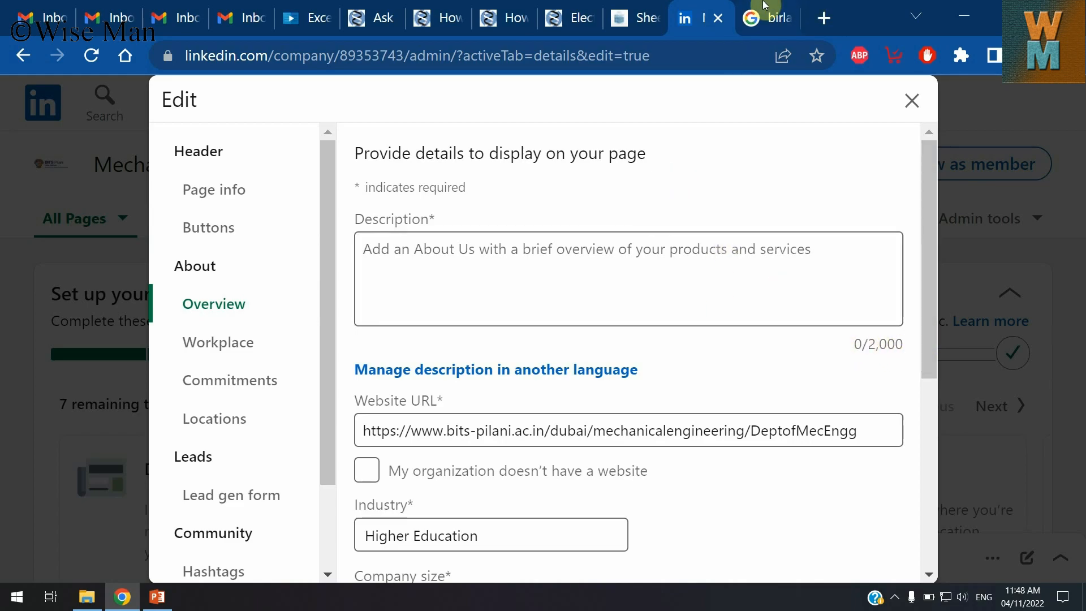
# - Search Google for "mechcanical bits dubai" and open the BITS Pilani Dubai Department of Mechanical Engineering page
pyautogui.click(770, 17)
pyautogui.click(385, 54)
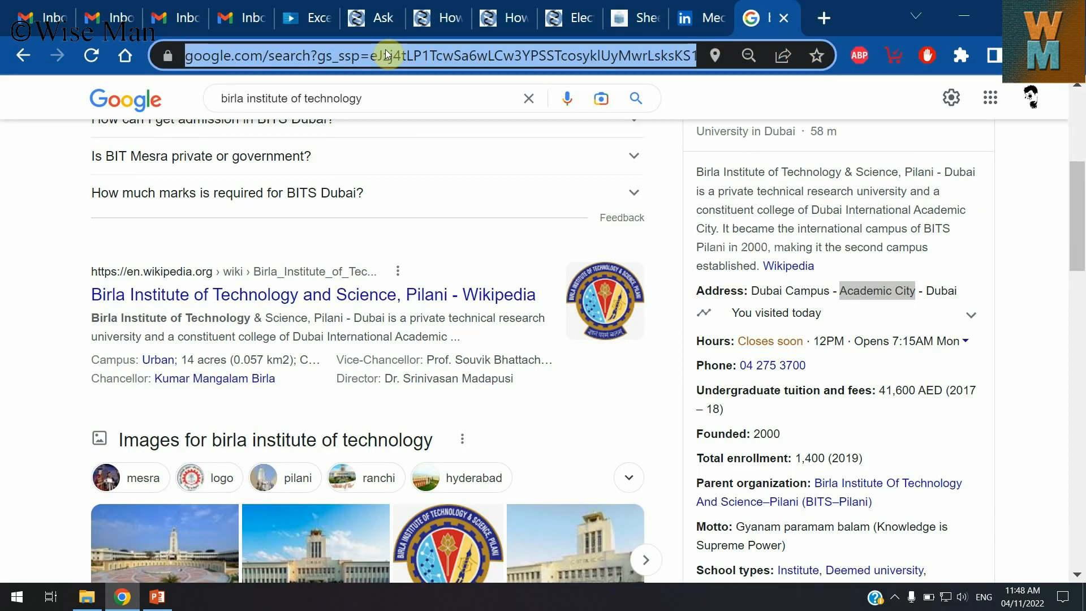
pyautogui.write('mech')
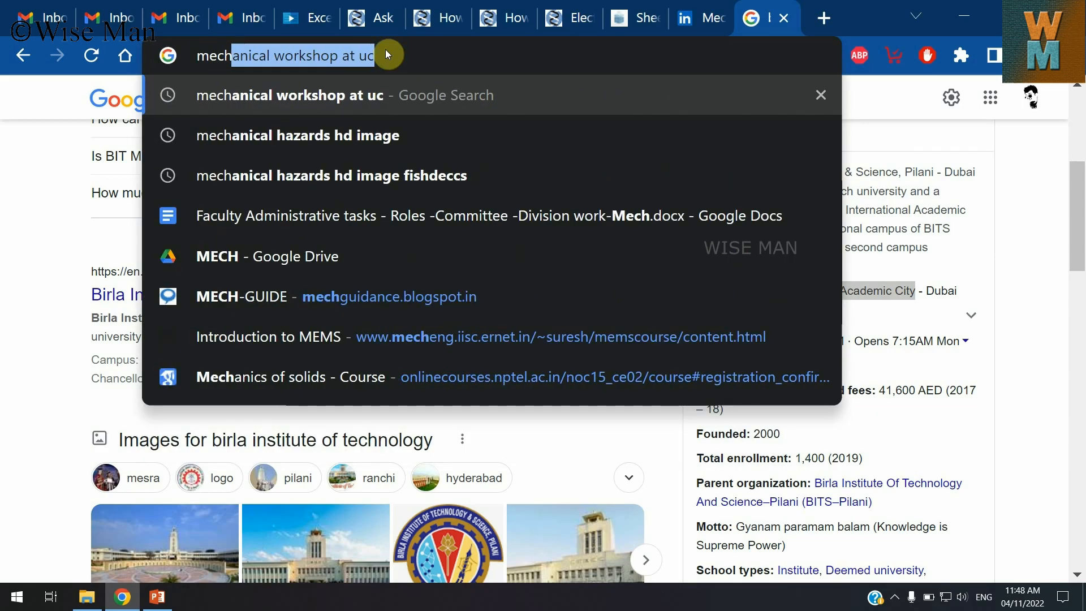
pyautogui.write('ca')
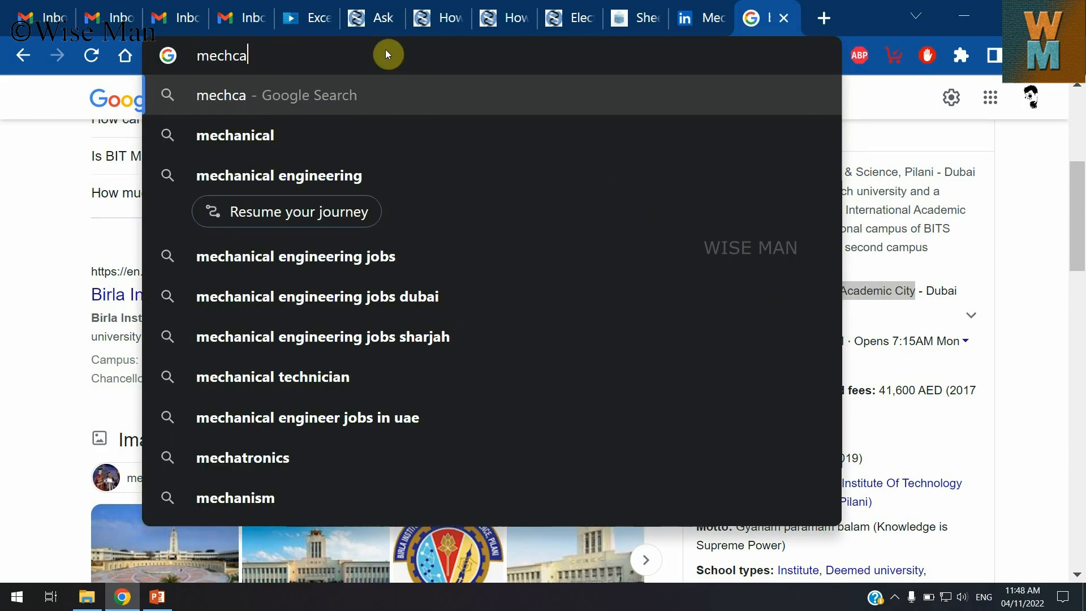
pyautogui.write('nical bi')
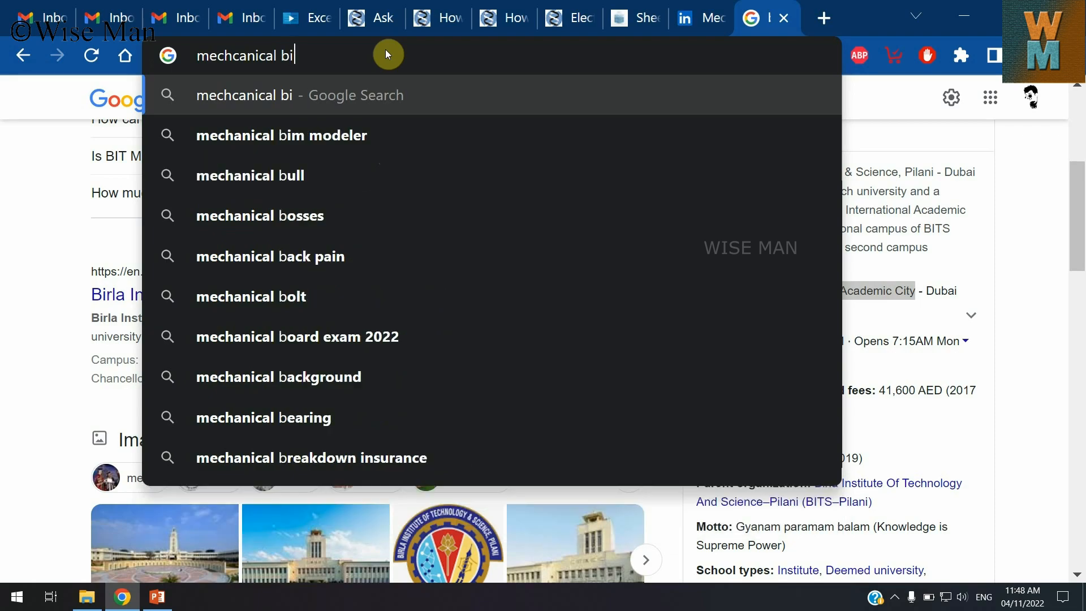
pyautogui.write('ts dubai')
pyautogui.press('Return')
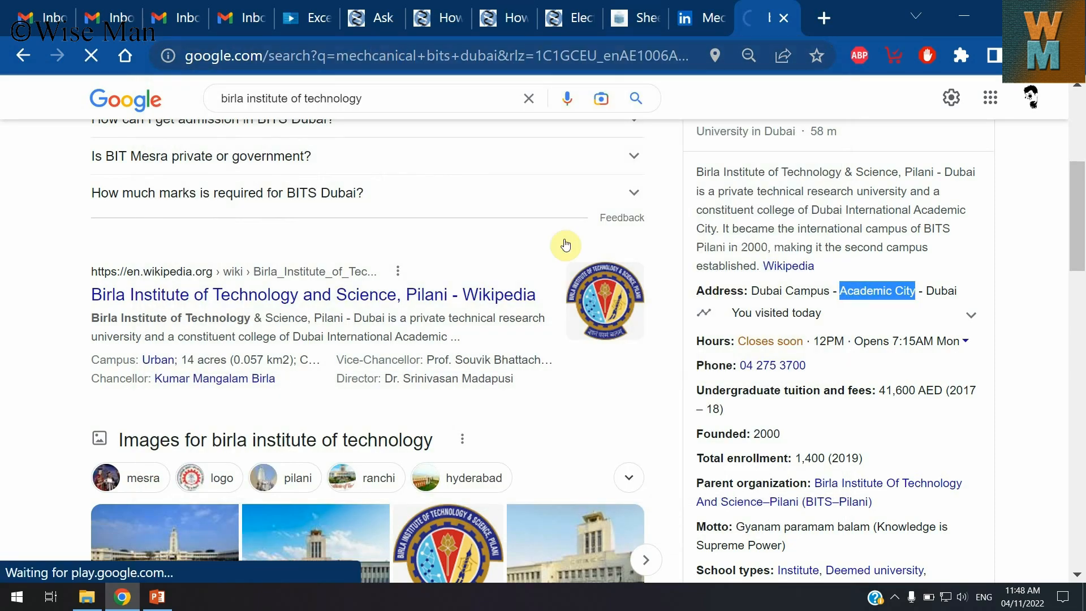
pyautogui.click(403, 403)
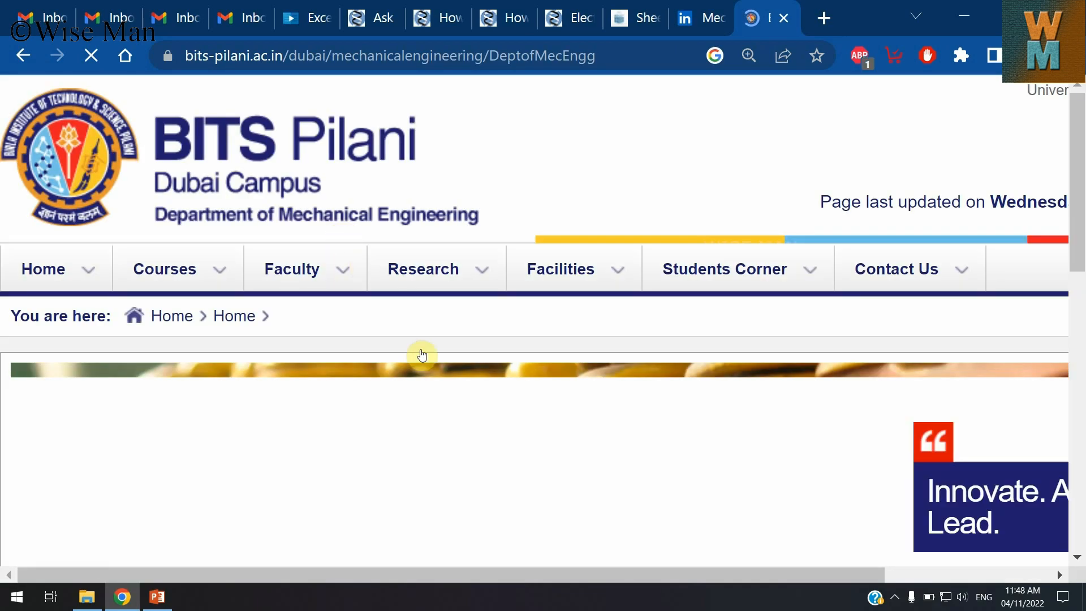
# - Copy the Overview paragraphs from the Department of Mechanical Engineering page
pyautogui.scroll(-5, 258, 436)
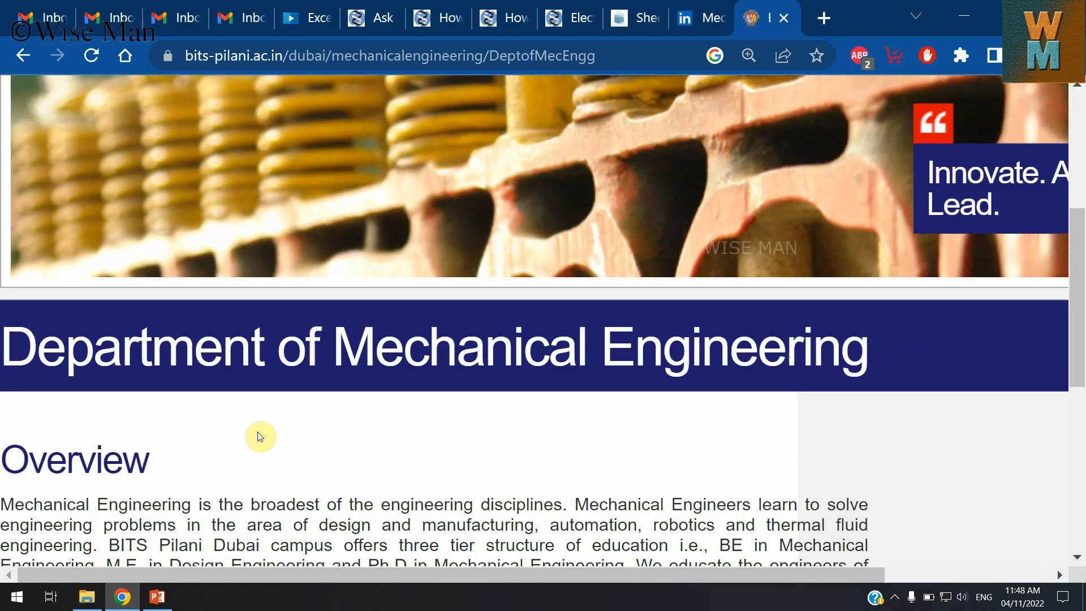
pyautogui.scroll(-7, 260, 436)
pyautogui.moveTo(338, 346); pyautogui.dragTo(44, 342)
pyautogui.rightClick(73, 346)
pyautogui.click(104, 367)
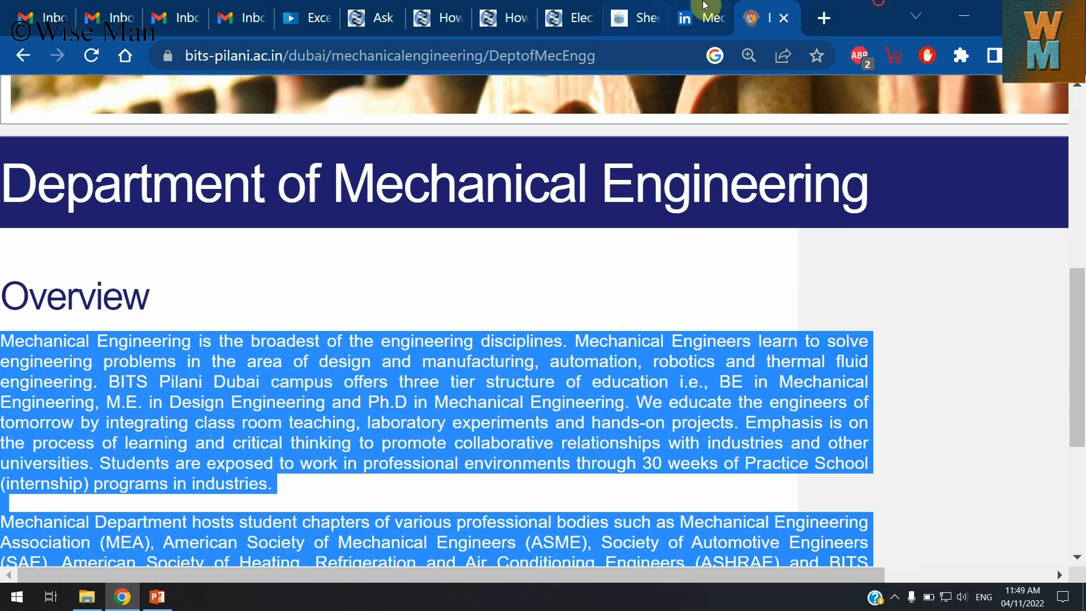
# - Paste the copied overview text into the LinkedIn page description, check it through, and save the Overview details
pyautogui.click(681, 6)
pyautogui.click(561, 324)
pyautogui.hotkey('ctrl', 'v')
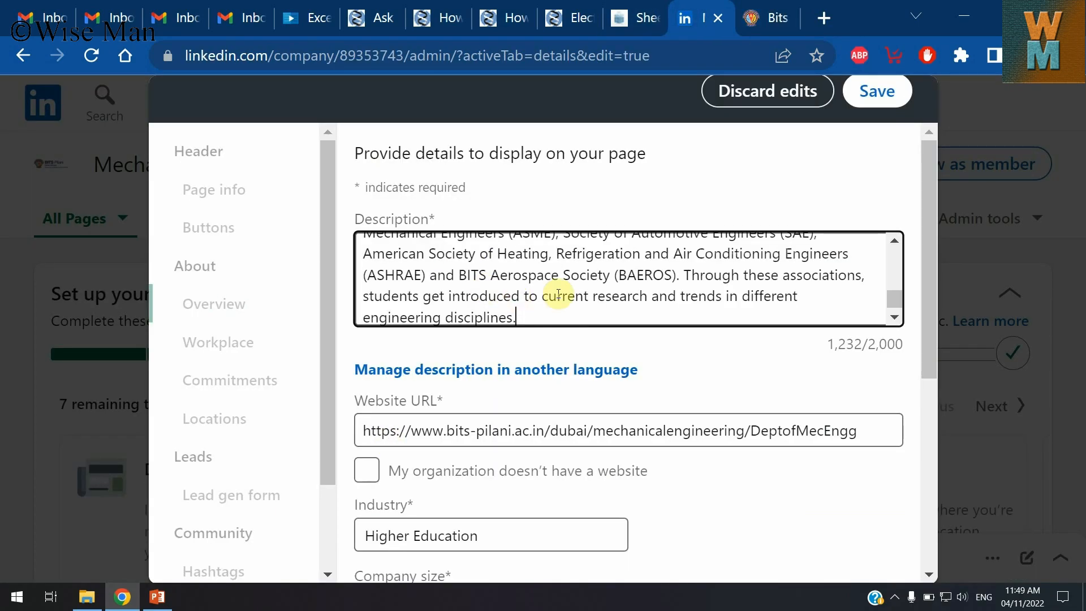
pyautogui.scroll(6, 570, 281)
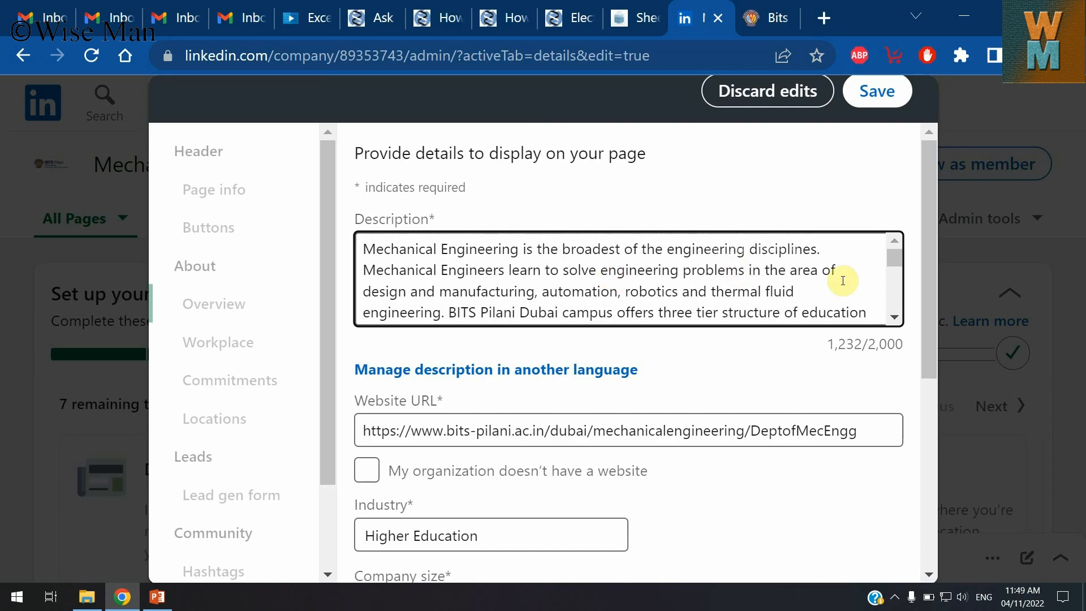
pyautogui.click(891, 318)
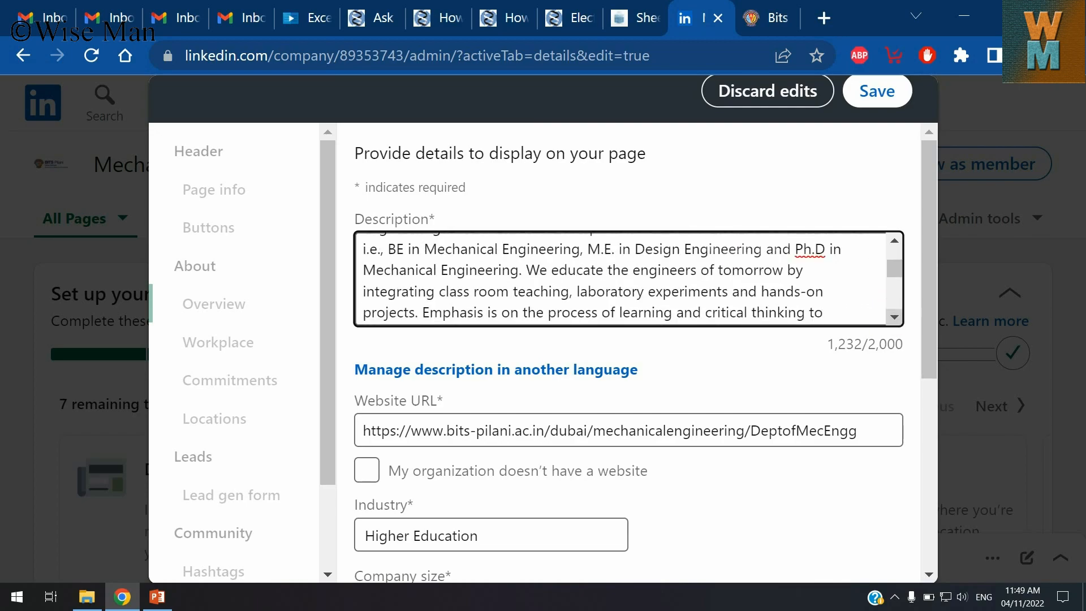
pyautogui.click(894, 317)
pyautogui.click(894, 317)
pyautogui.click(894, 317)
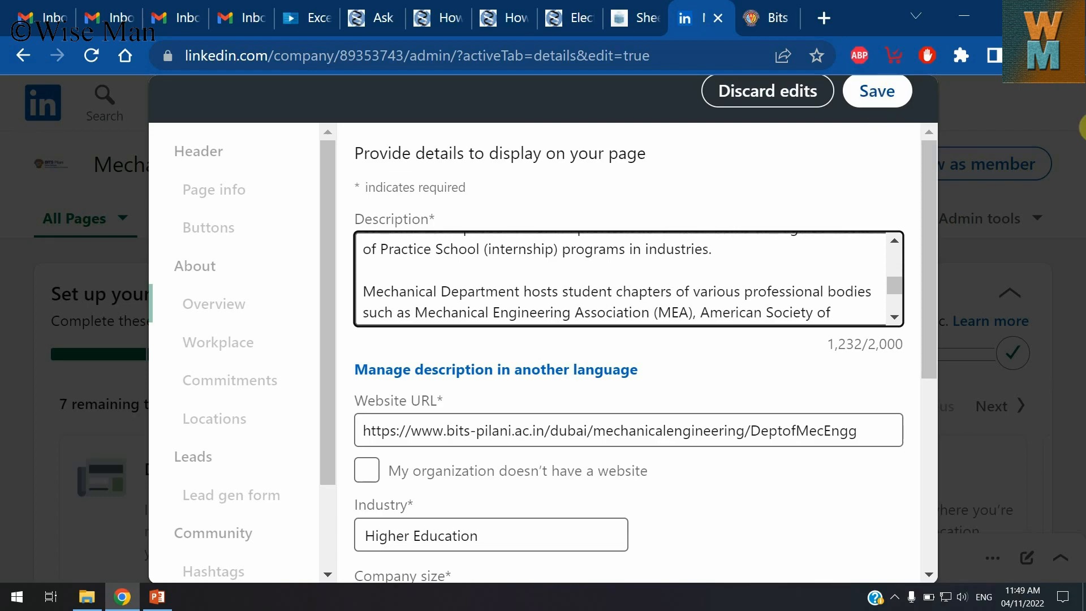
pyautogui.click(876, 102)
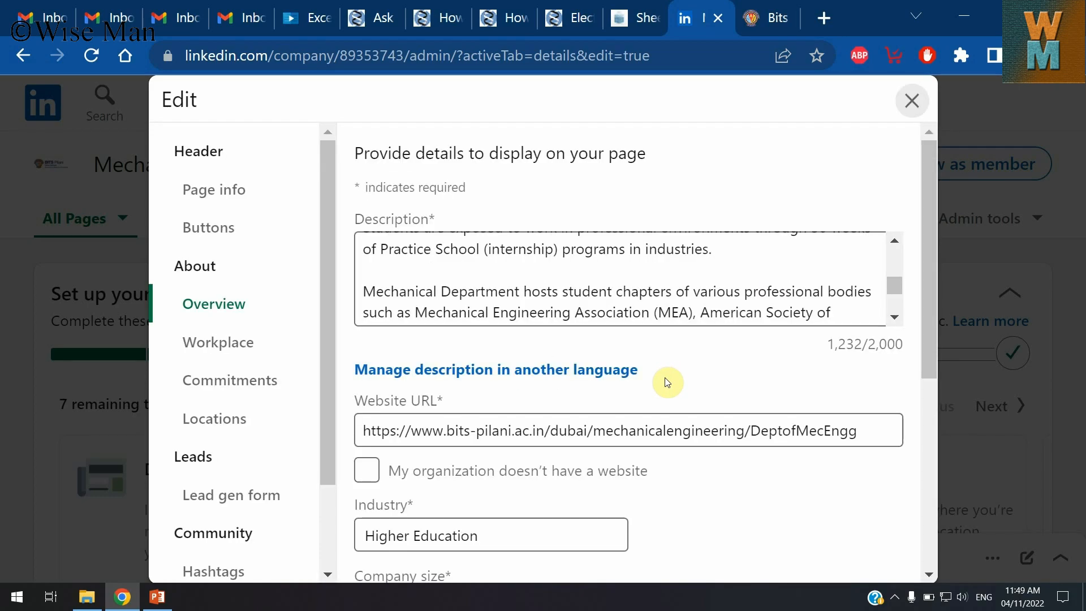
# - Review the remaining Overview fields and the Workplace and Commitments settings, and open the lead gen form settings
pyautogui.scroll(-5, 832, 475)
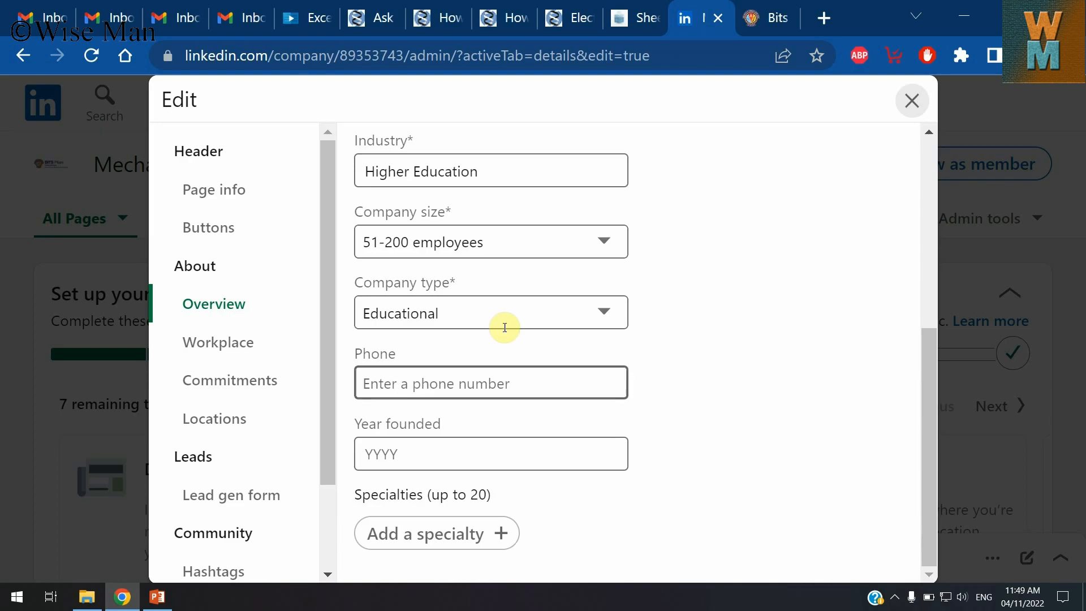
pyautogui.click(176, 333)
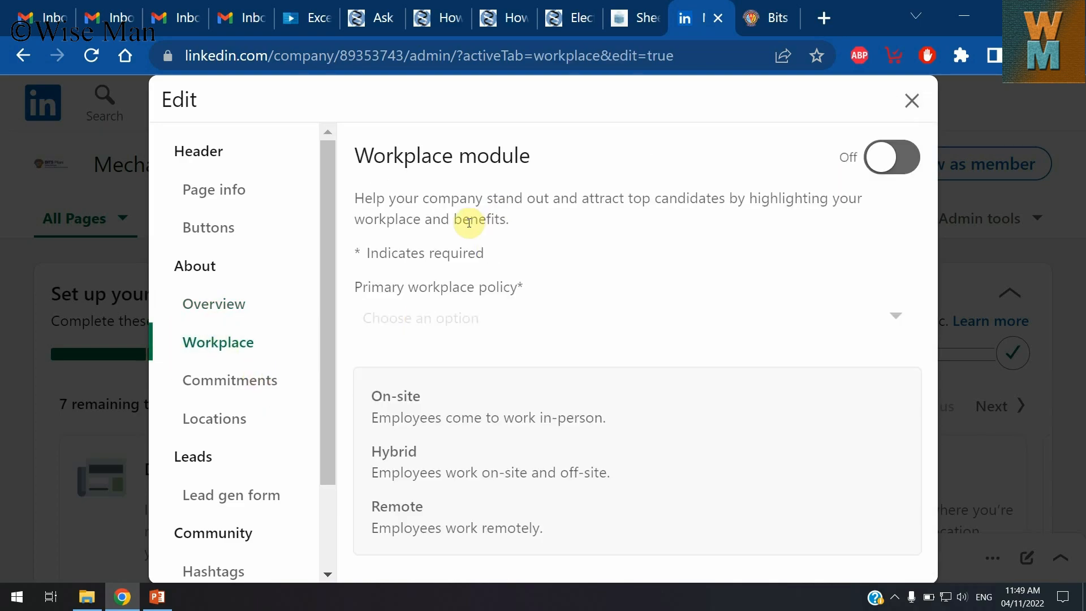
pyautogui.click(213, 418)
pyautogui.click(231, 384)
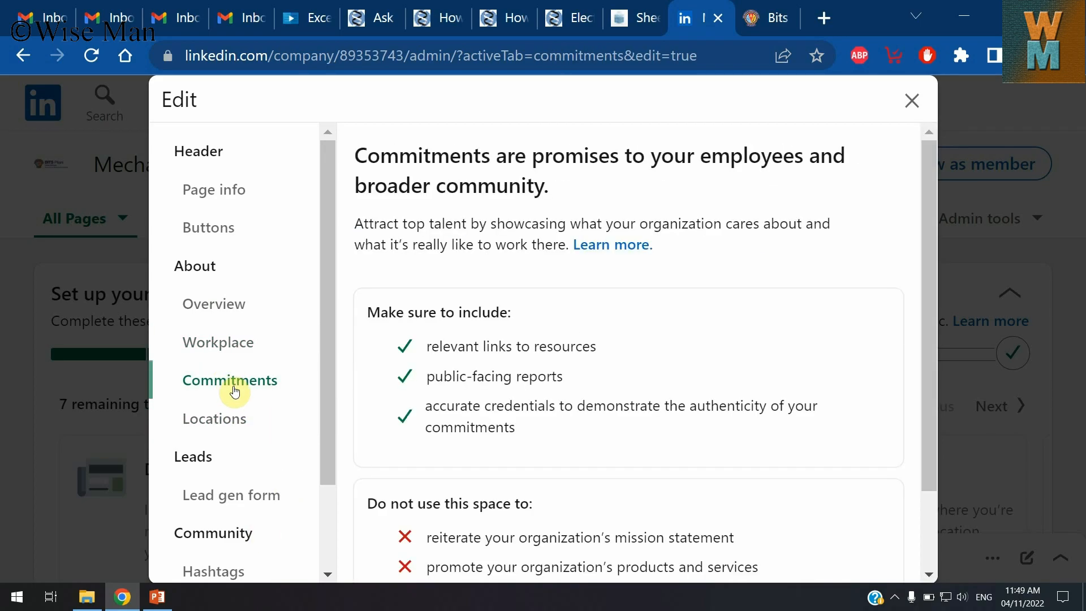
pyautogui.scroll(-2, 308, 413)
pyautogui.click(268, 403)
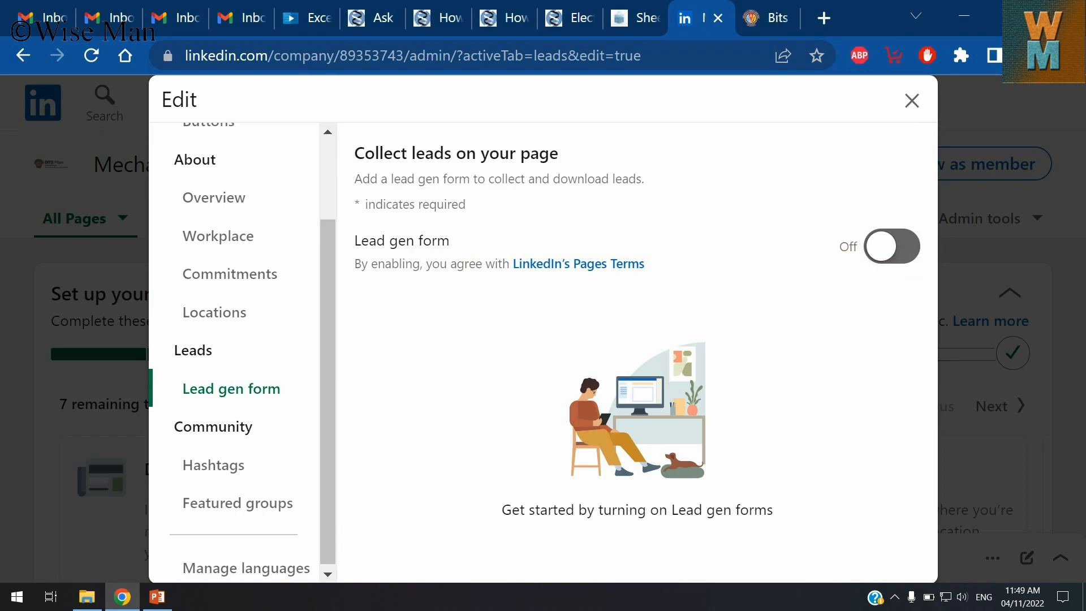
# - Enable the lead gen form to examine its call-to-action, privacy policy, headline and body copy fields, and turn it off again
pyautogui.click(900, 246)
pyautogui.click(566, 328)
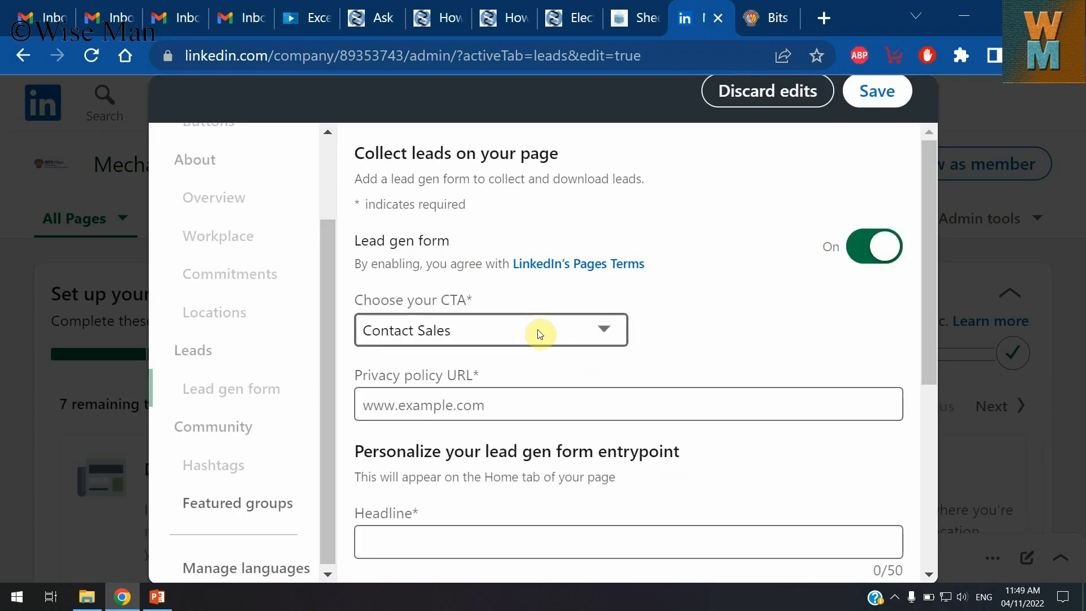
pyautogui.click(673, 417)
pyautogui.scroll(-5, 826, 446)
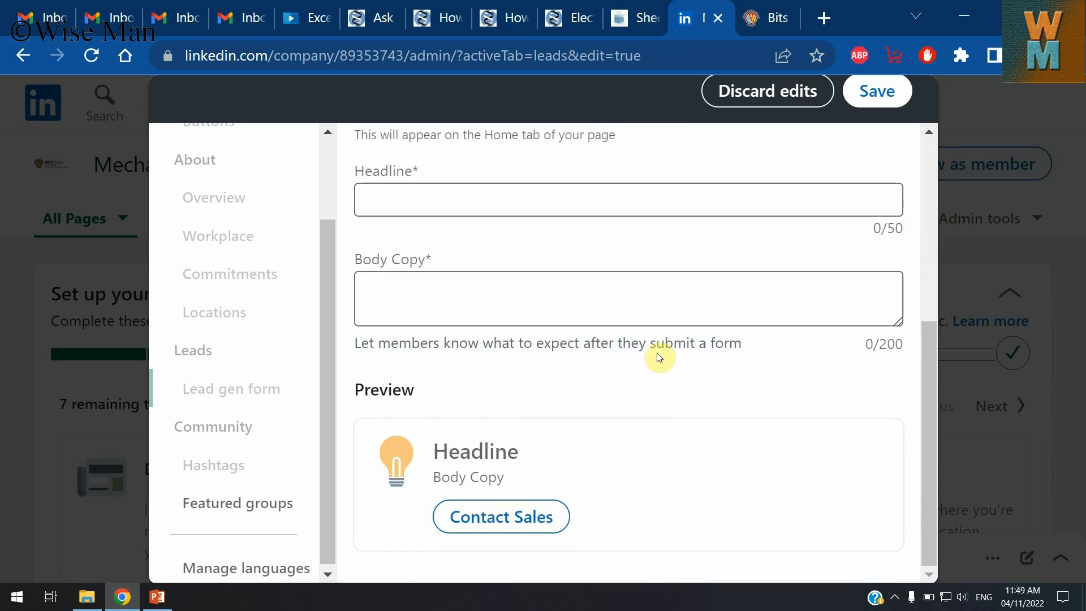
pyautogui.scroll(5, 657, 357)
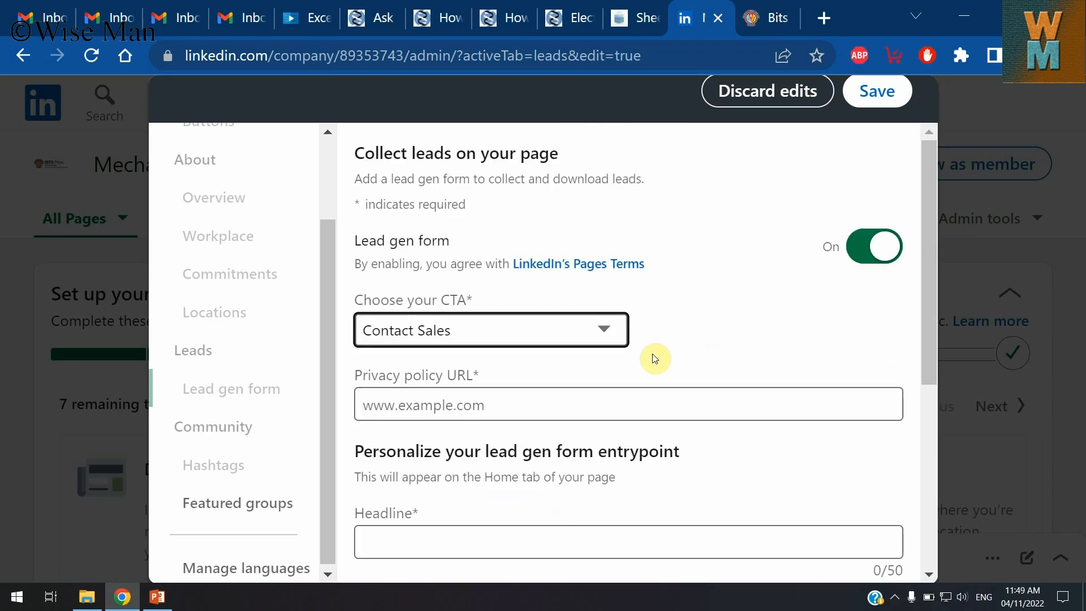
pyautogui.click(874, 243)
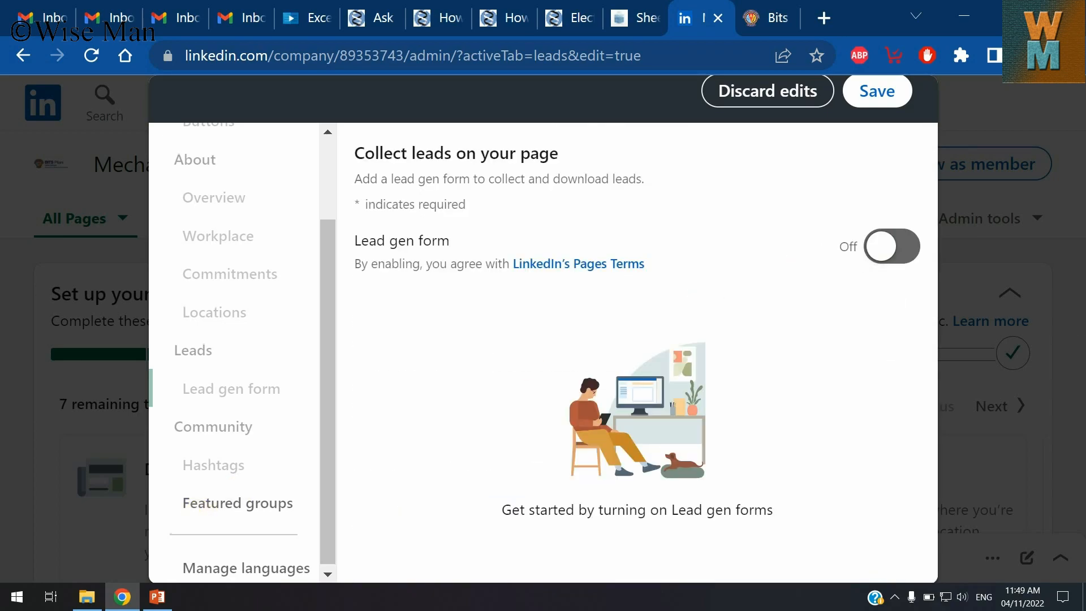
# - Save the page edits with the lead gen form off, and decline to share the changes in a post
pyautogui.scroll(3, 331, 347)
pyautogui.click(875, 90)
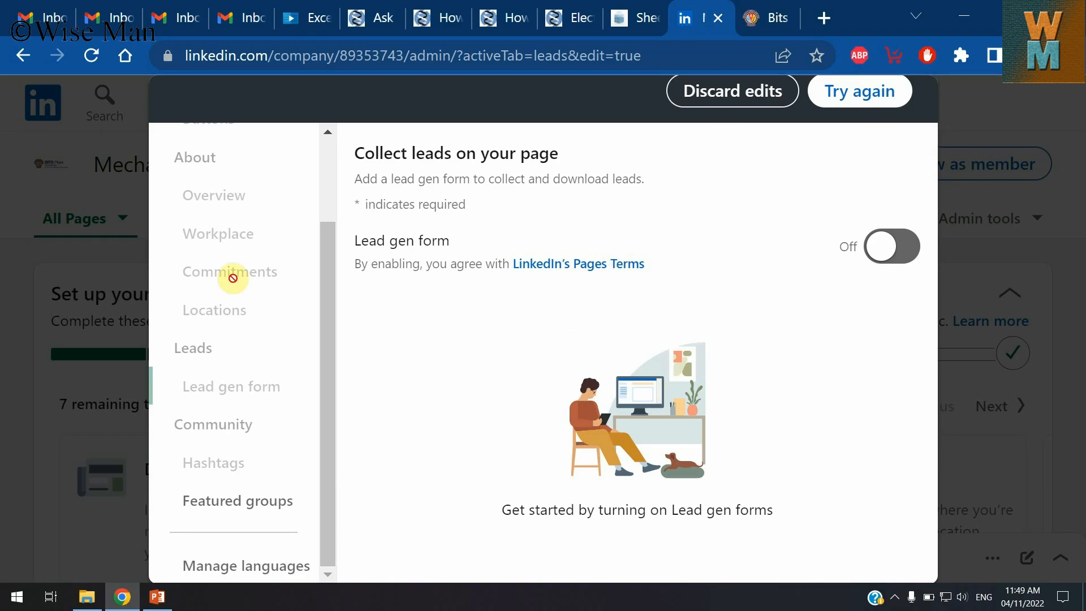
pyautogui.scroll(2, 323, 266)
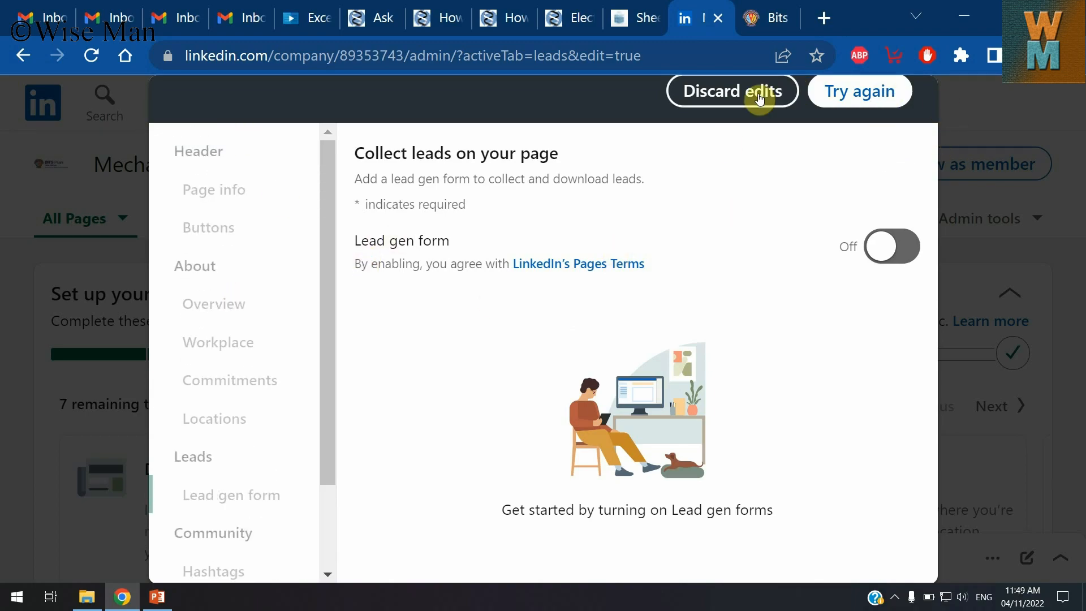
pyautogui.hotkey('ctrl', '-')
pyautogui.hotkey('ctrl', '-')
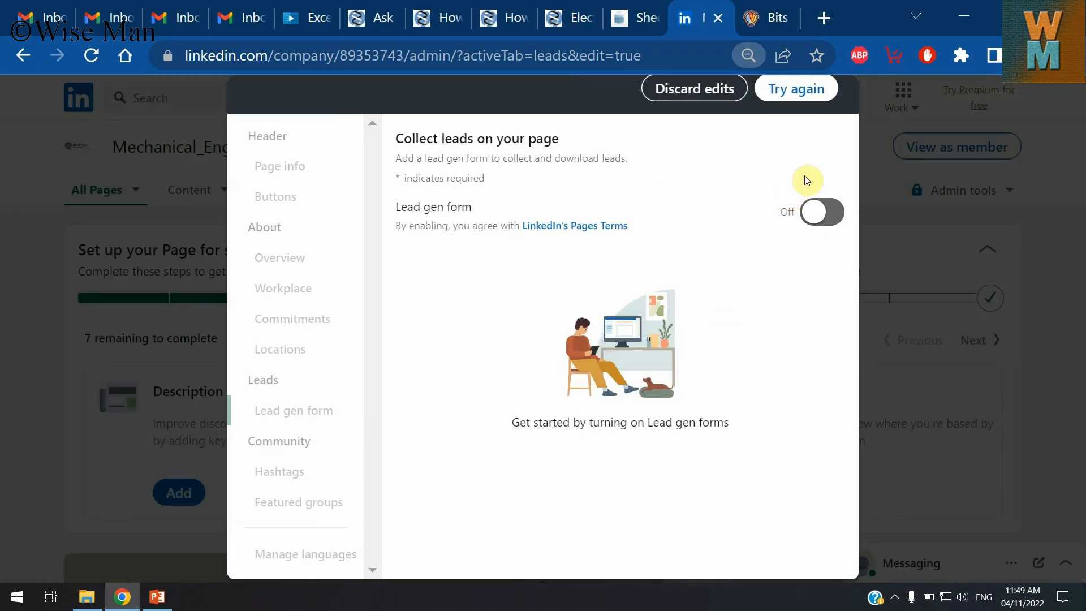
pyautogui.click(820, 91)
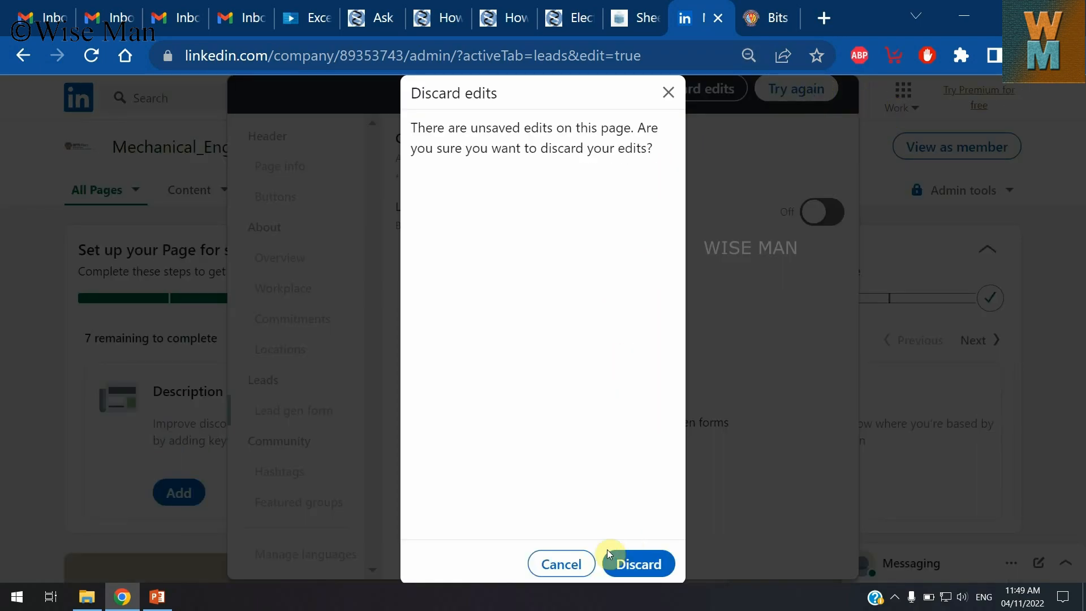
pyautogui.click(561, 564)
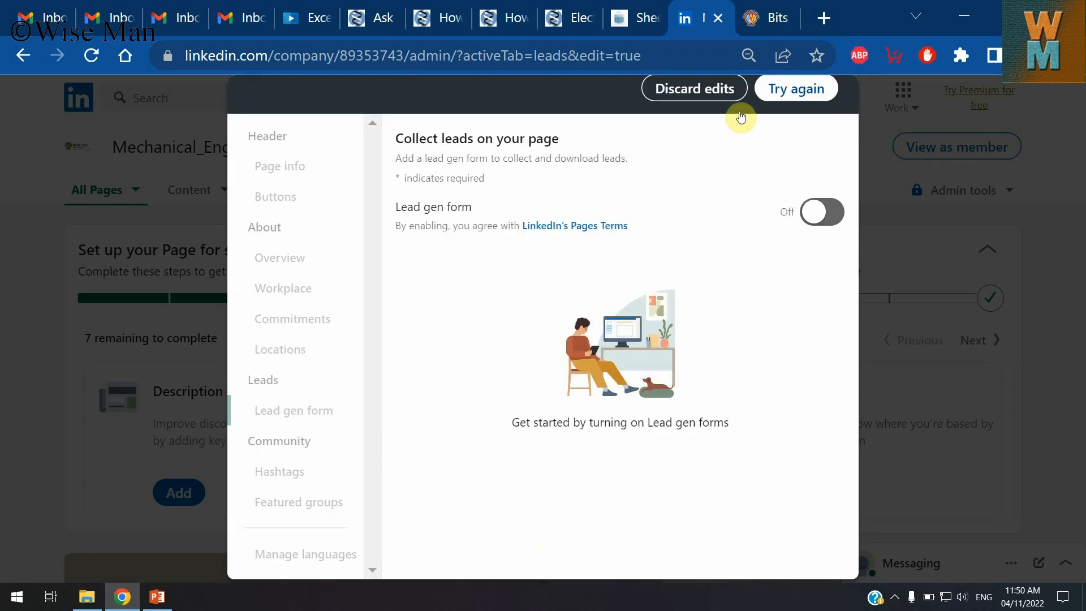
pyautogui.click(771, 90)
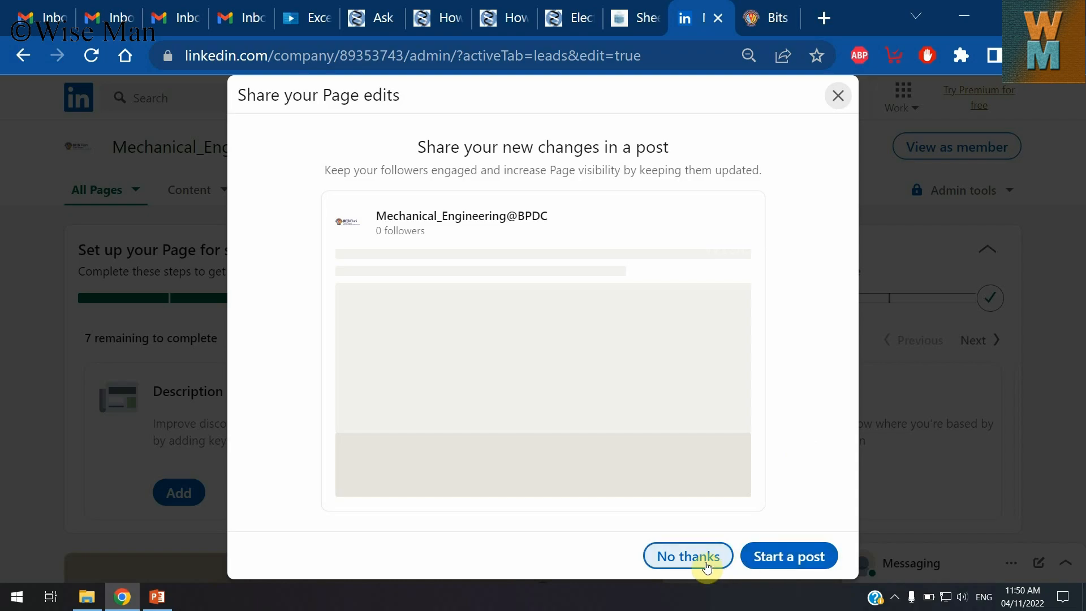
pyautogui.click(707, 563)
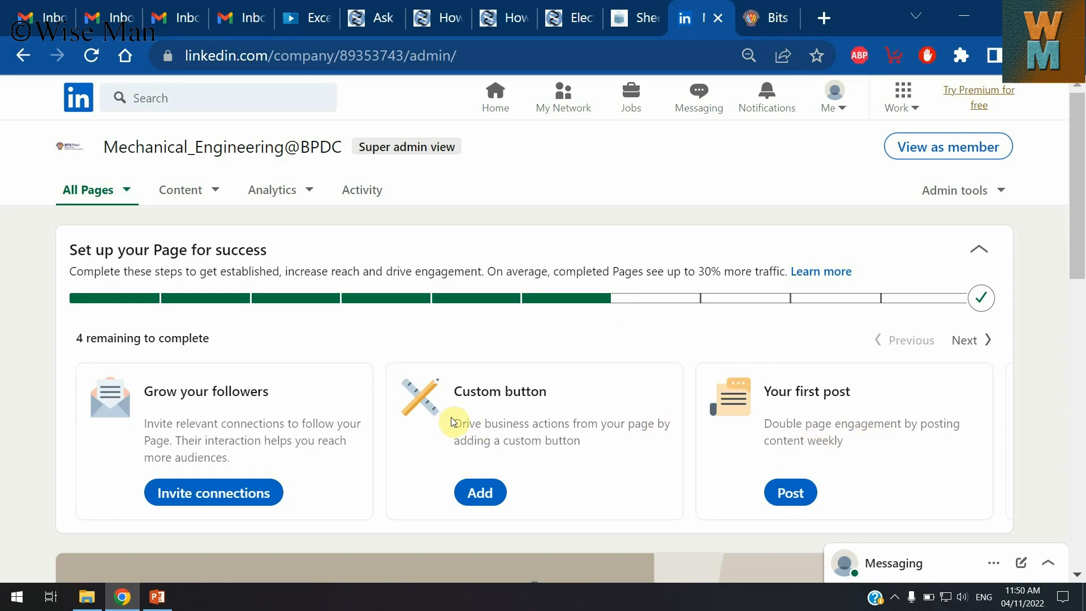
# - Open the custom button setup for the page and change the button name to "Contact us"
pyautogui.click(473, 491)
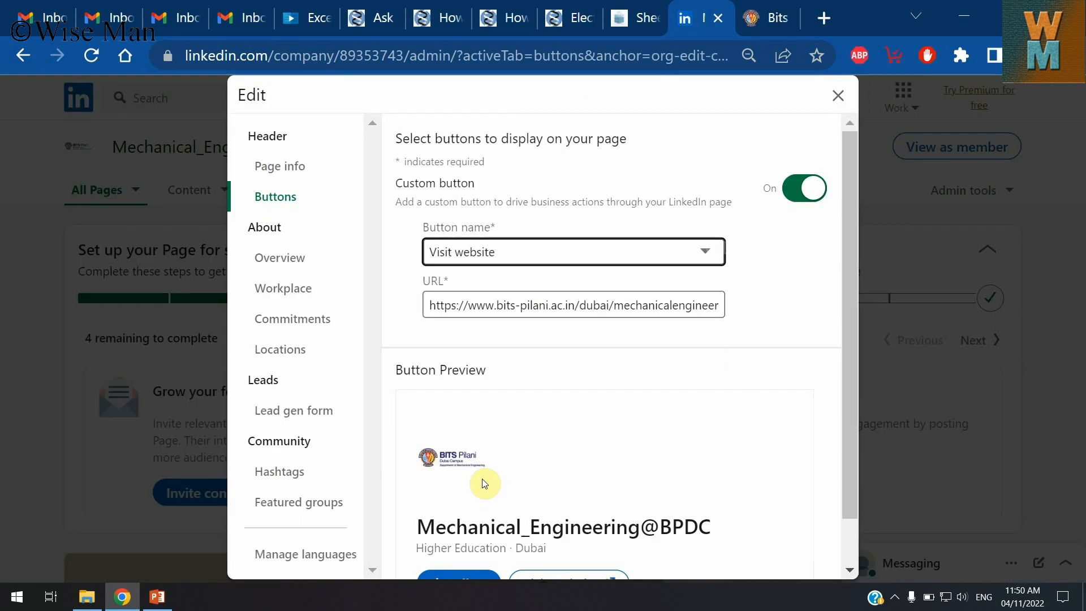
pyautogui.scroll(-1, 487, 478)
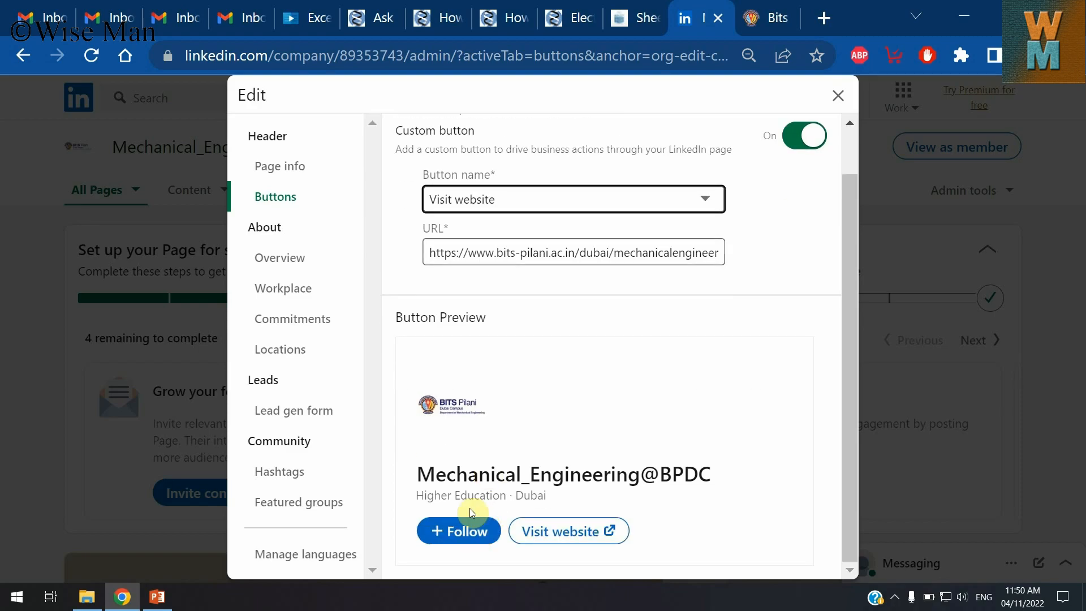
pyautogui.scroll(1, 813, 400)
pyautogui.click(599, 255)
pyautogui.click(583, 281)
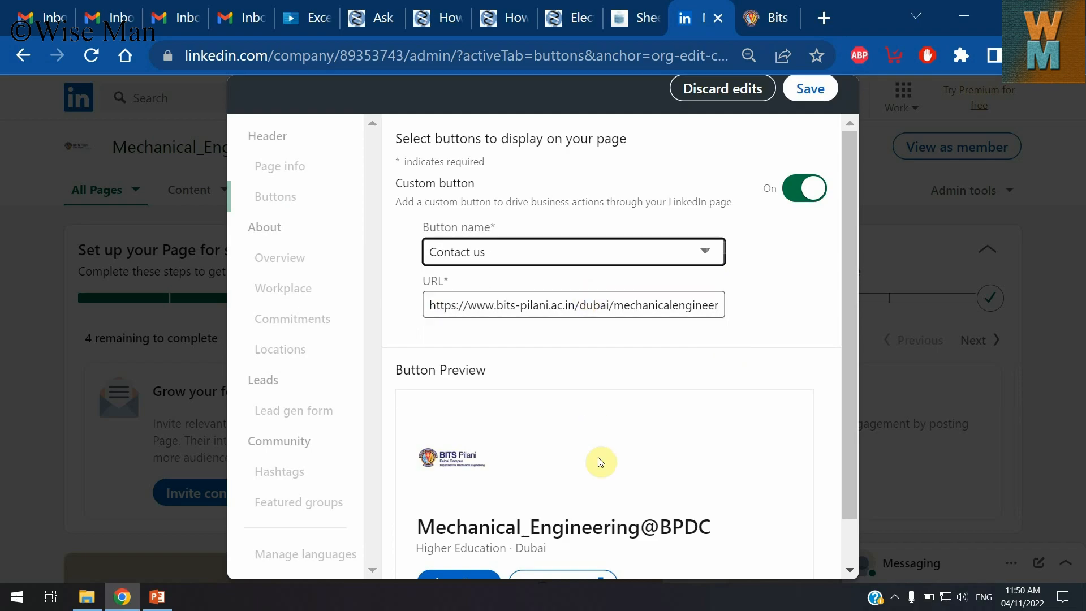
pyautogui.scroll(-1, 720, 427)
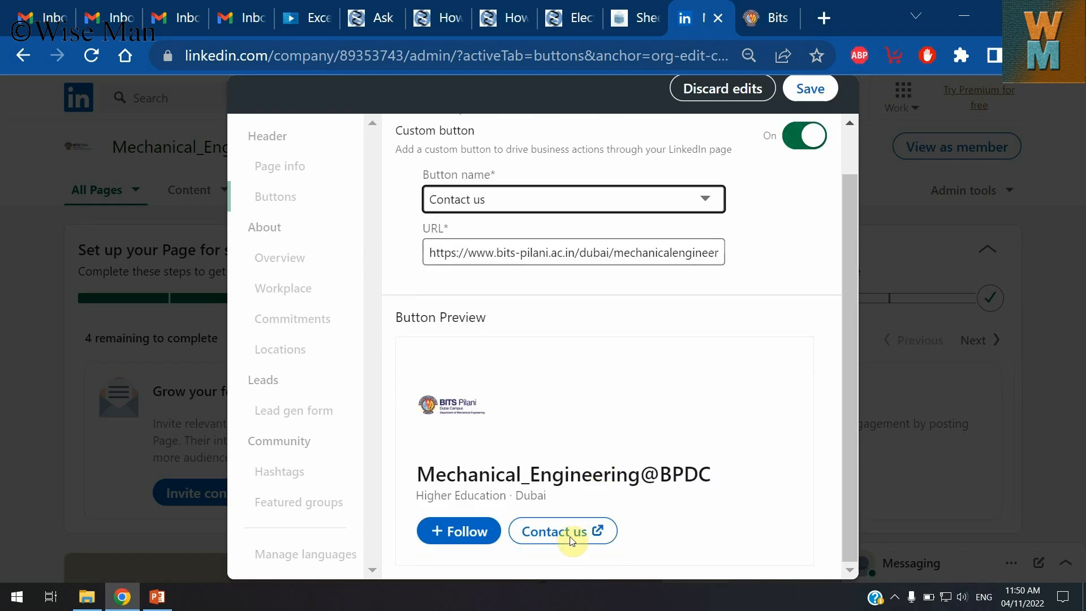
# - Compare the button previews by switching the button name to "Visit website" and back to "Contact us"
pyautogui.click(523, 199)
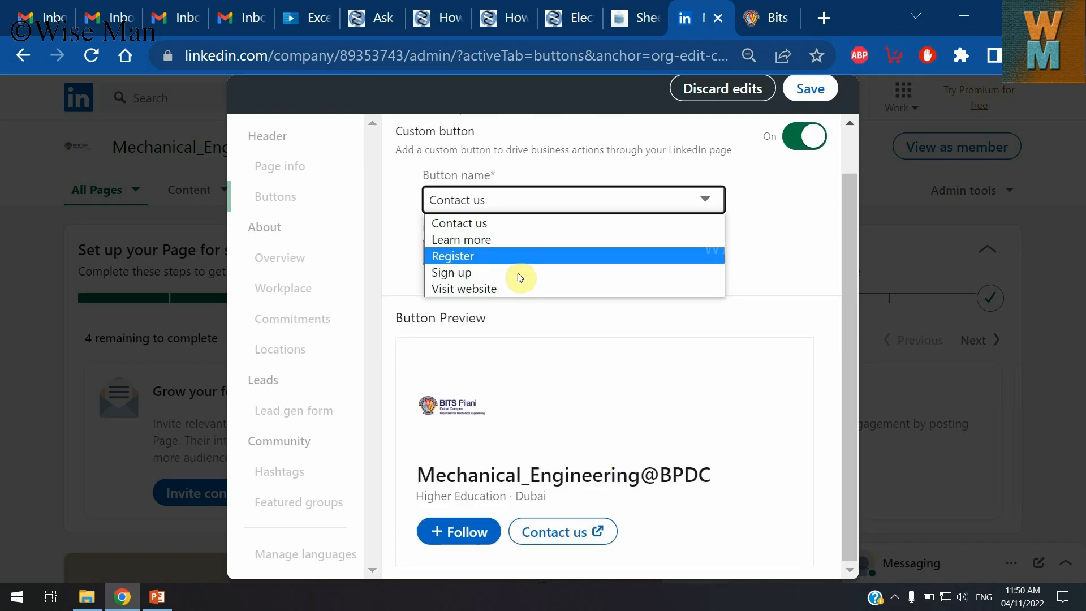
pyautogui.click(521, 287)
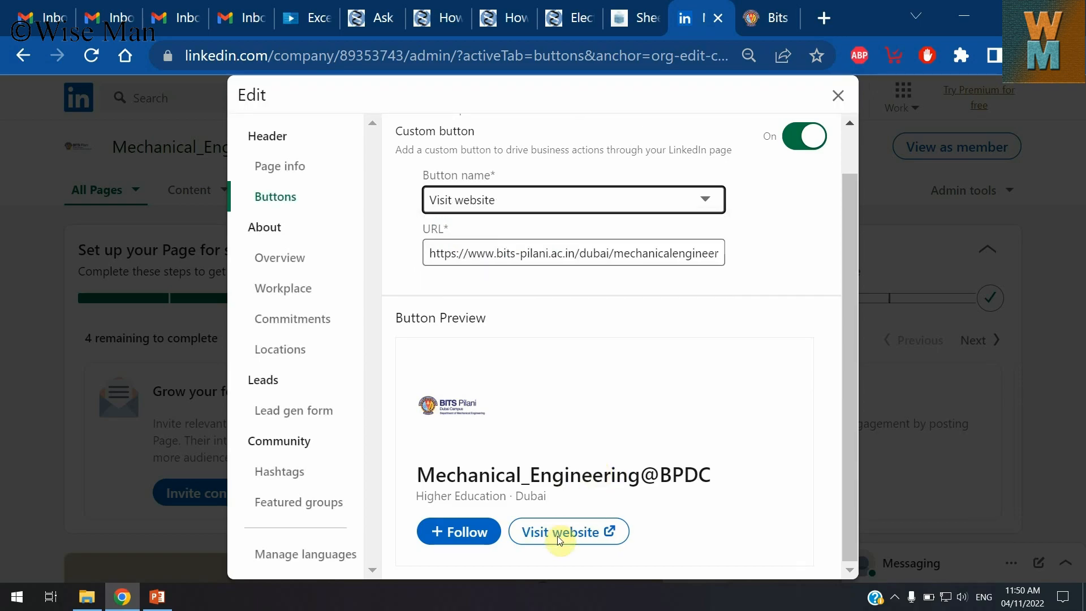
pyautogui.click(521, 201)
pyautogui.click(520, 222)
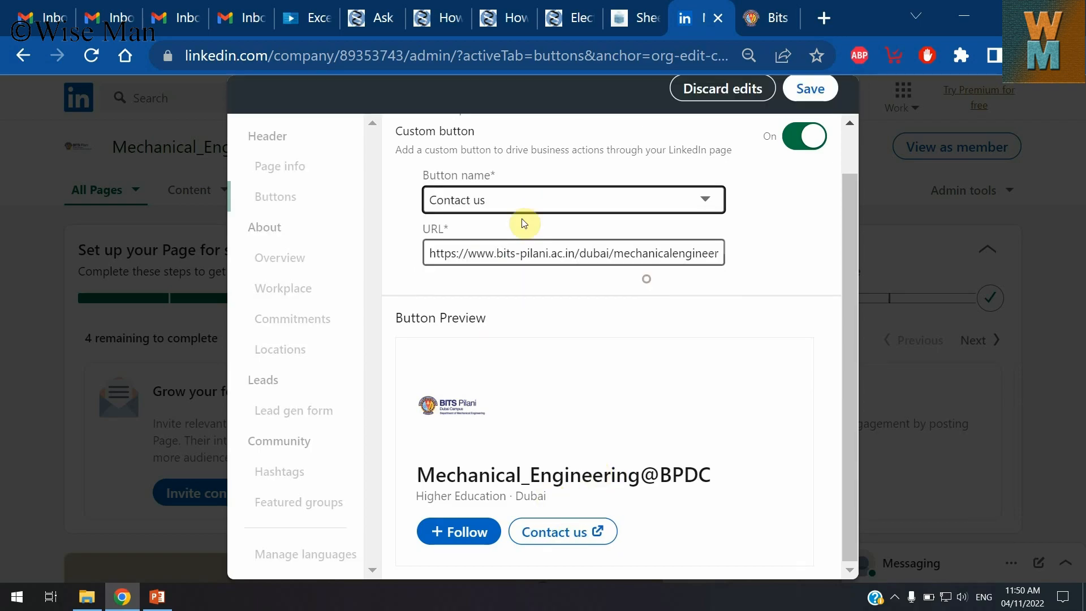
# - Try the button names "Visit website", "Contact us", "Register" and "Learn more" in turn to compare their effect on the custom button preview
pyautogui.click(529, 202)
pyautogui.click(529, 287)
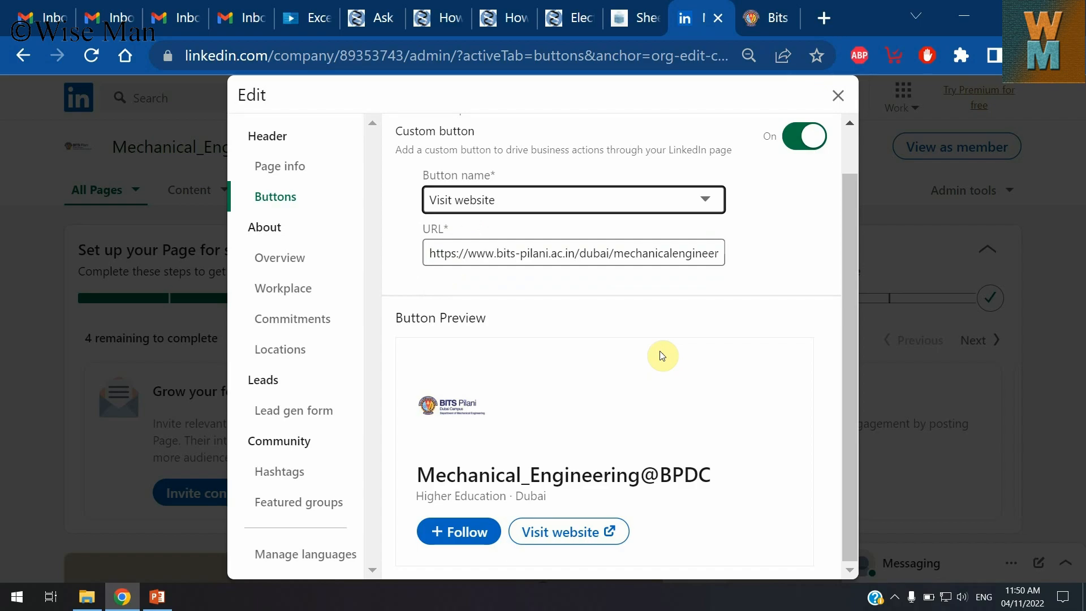
pyautogui.click(516, 207)
pyautogui.click(518, 288)
pyautogui.click(558, 206)
pyautogui.click(689, 223)
pyautogui.click(578, 207)
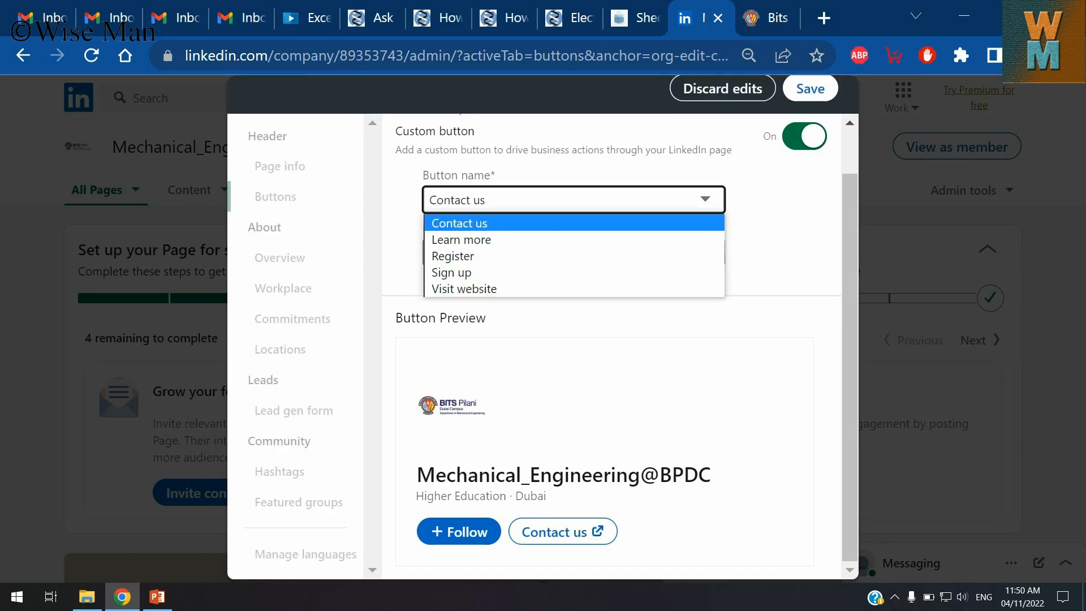
pyautogui.click(568, 256)
pyautogui.click(565, 210)
pyautogui.click(560, 239)
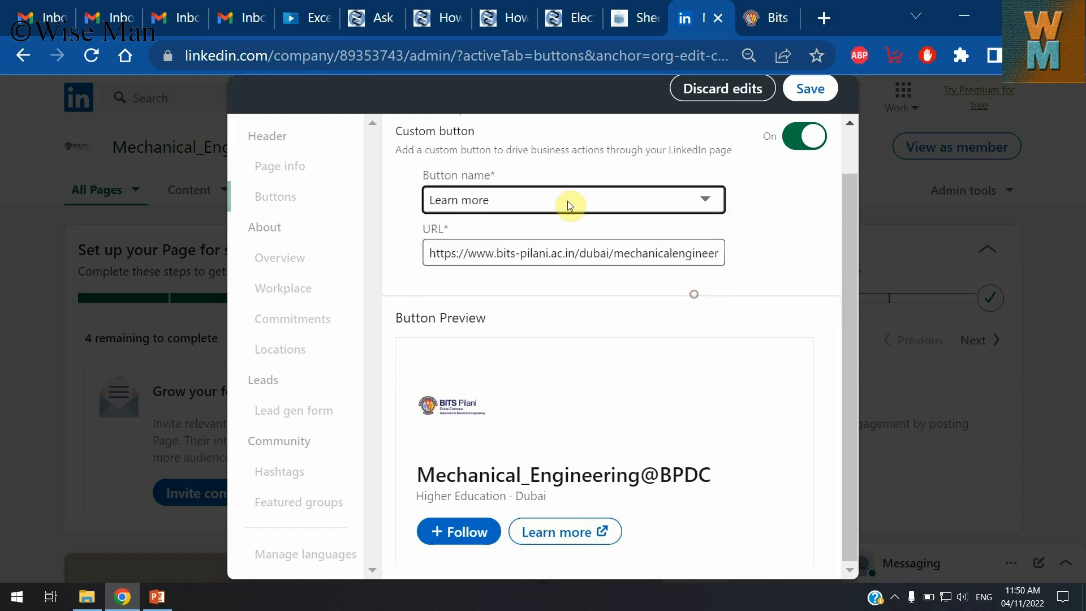
pyautogui.click(696, 202)
pyautogui.click(566, 288)
# - Set the custom button name to "Learn more" and save the page edits
pyautogui.click(668, 205)
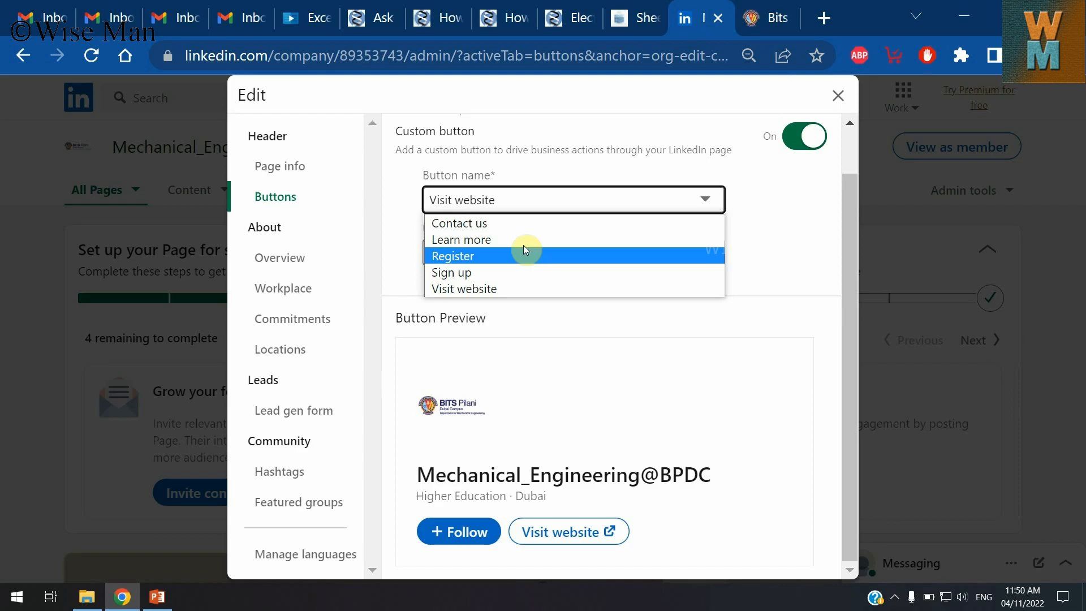
pyautogui.click(653, 307)
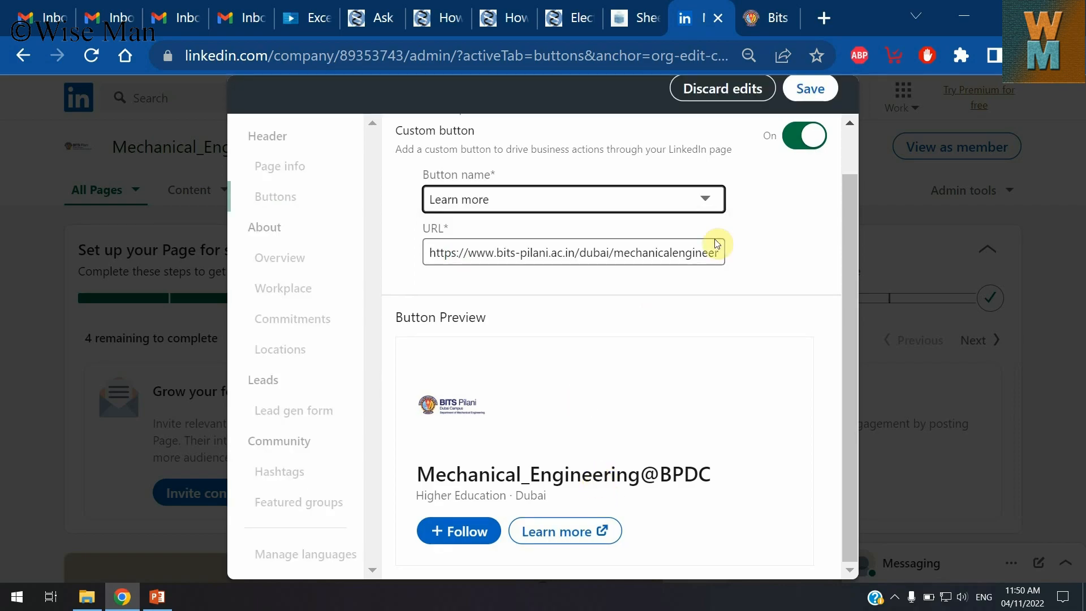
pyautogui.scroll(1, 755, 152)
pyautogui.click(809, 90)
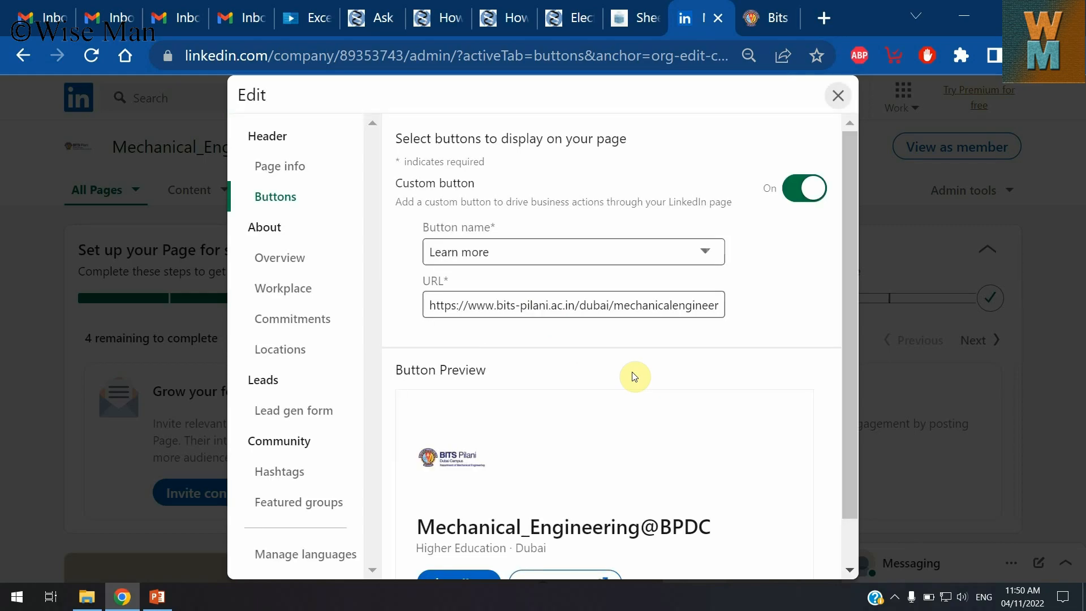
pyautogui.scroll(-1, 634, 377)
pyautogui.scroll(1, 690, 383)
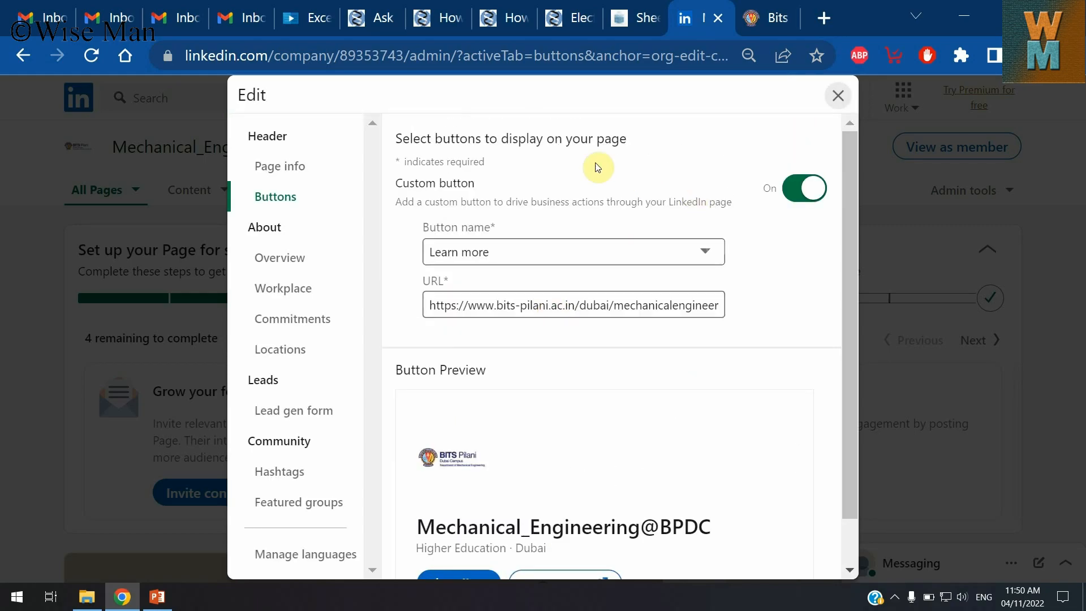
# - Close the page editor and dismiss the prompt to share the changes in a post
pyautogui.click(839, 97)
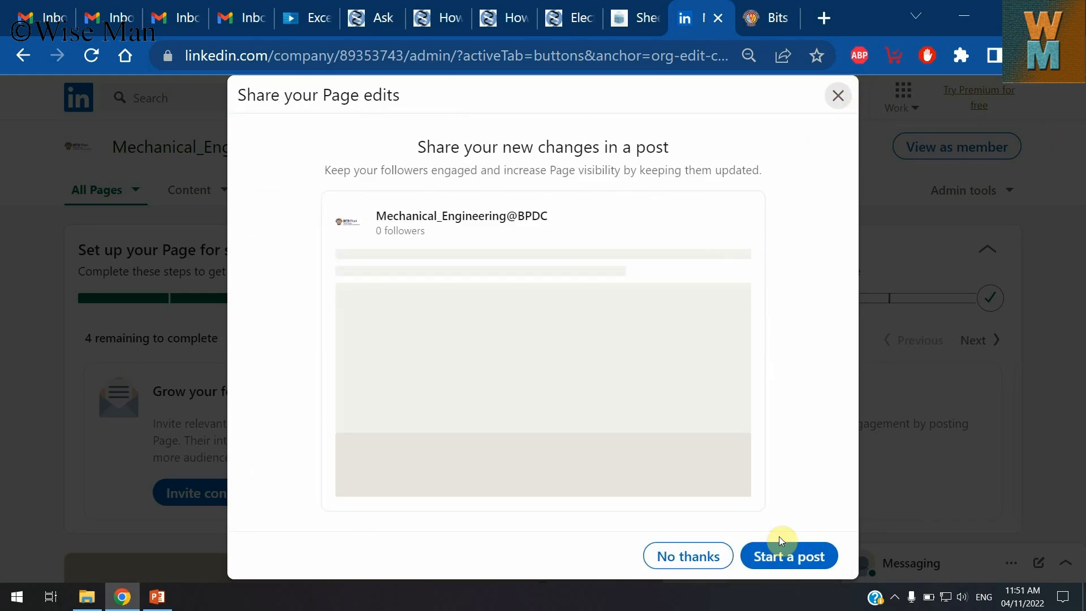
pyautogui.click(837, 98)
pyautogui.click(834, 99)
pyautogui.click(712, 246)
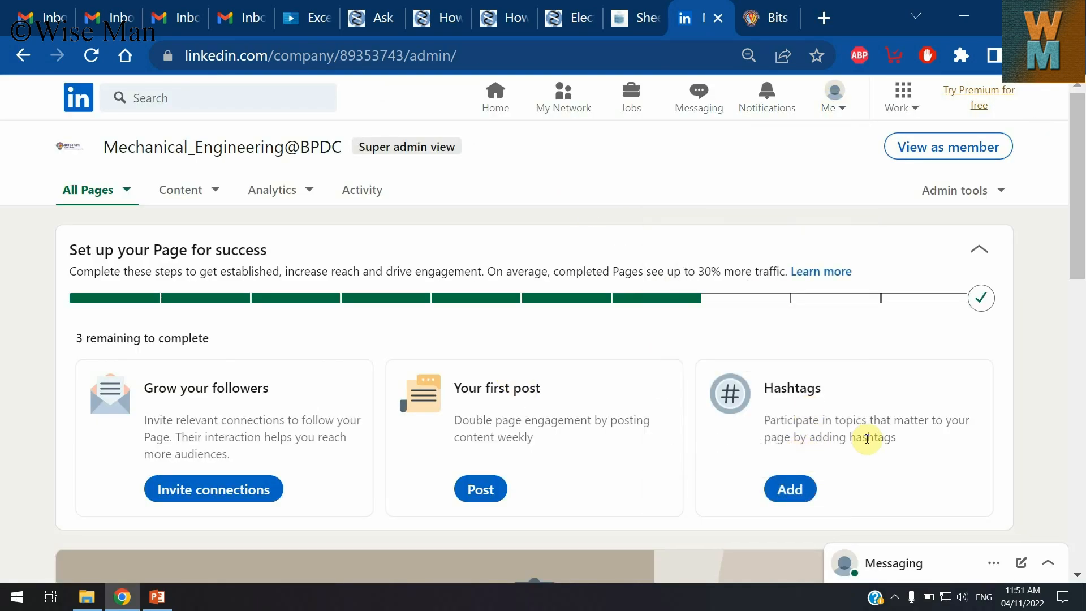
# - Invite the first suggested connection to follow the page
pyautogui.click(223, 490)
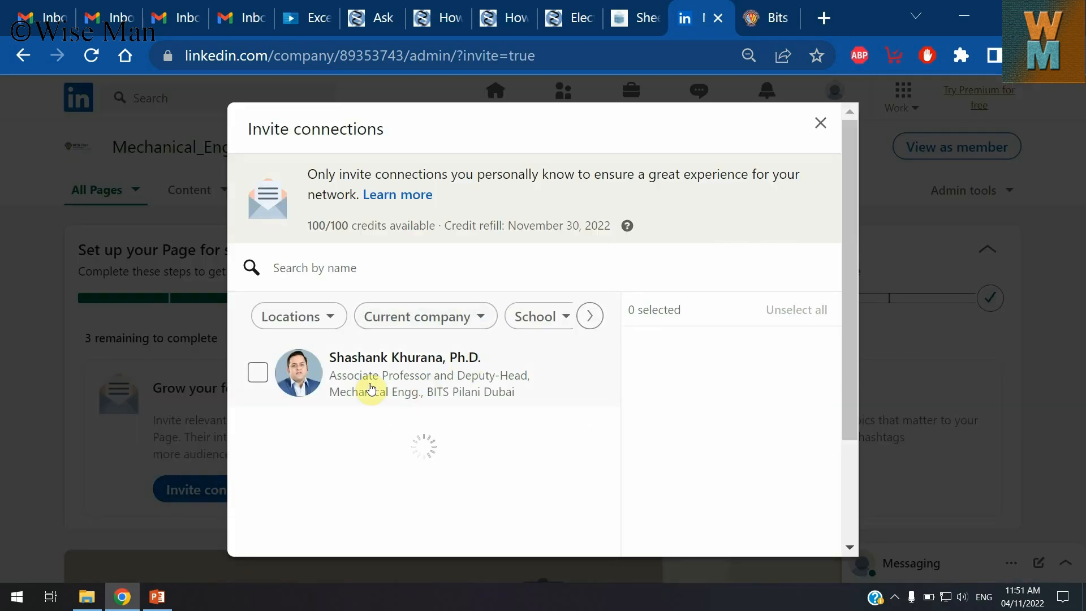
pyautogui.click(256, 375)
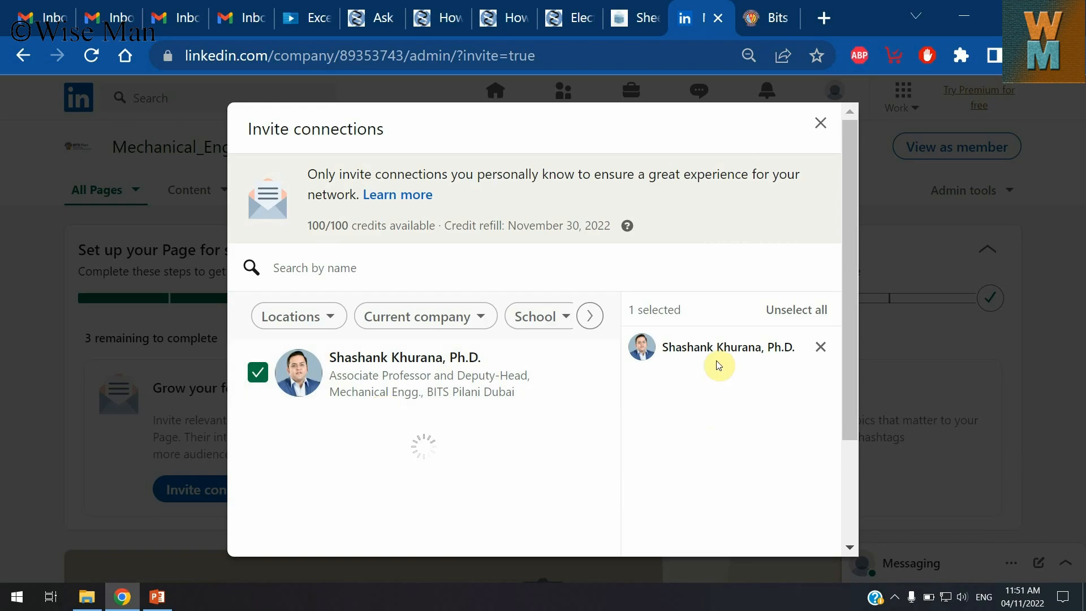
pyautogui.scroll(-3, 720, 384)
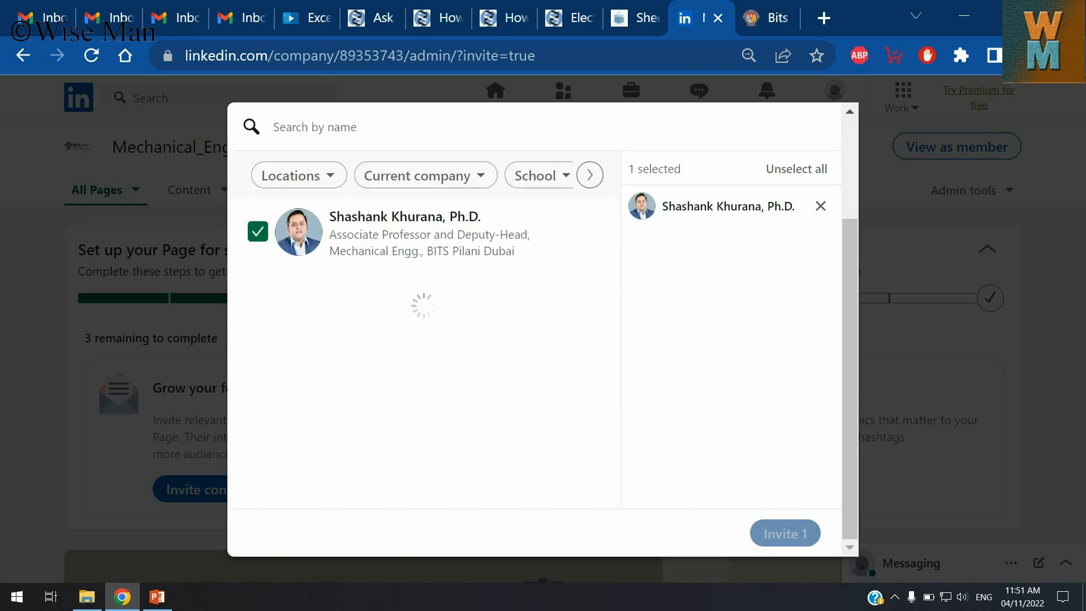
pyautogui.click(785, 533)
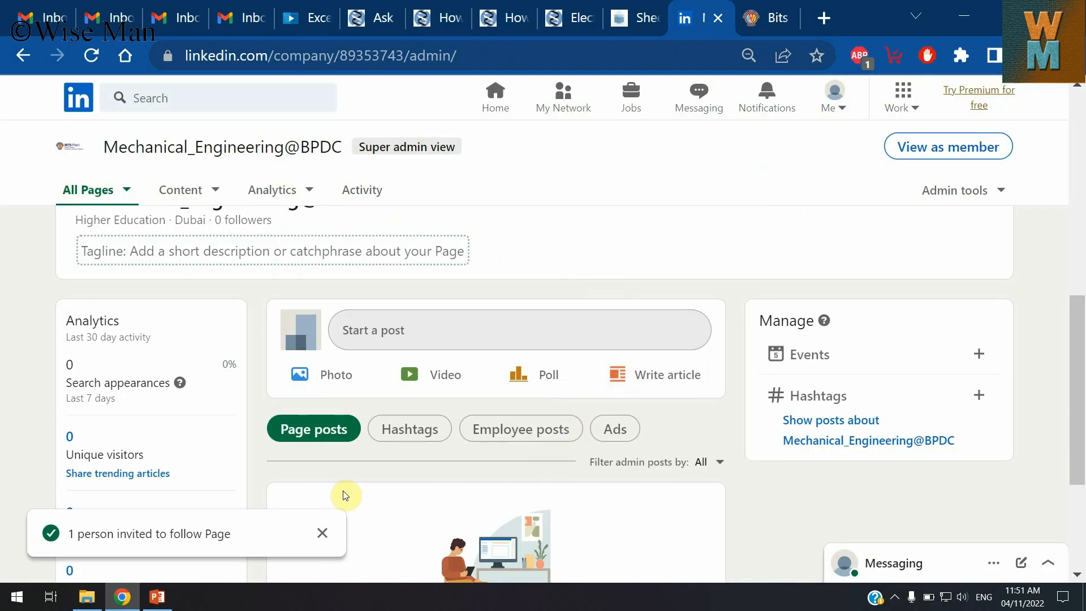
# - Review the page's remaining setup tasks, cover image area, tagline, analytics, posts and management sections
pyautogui.scroll(-3, 818, 416)
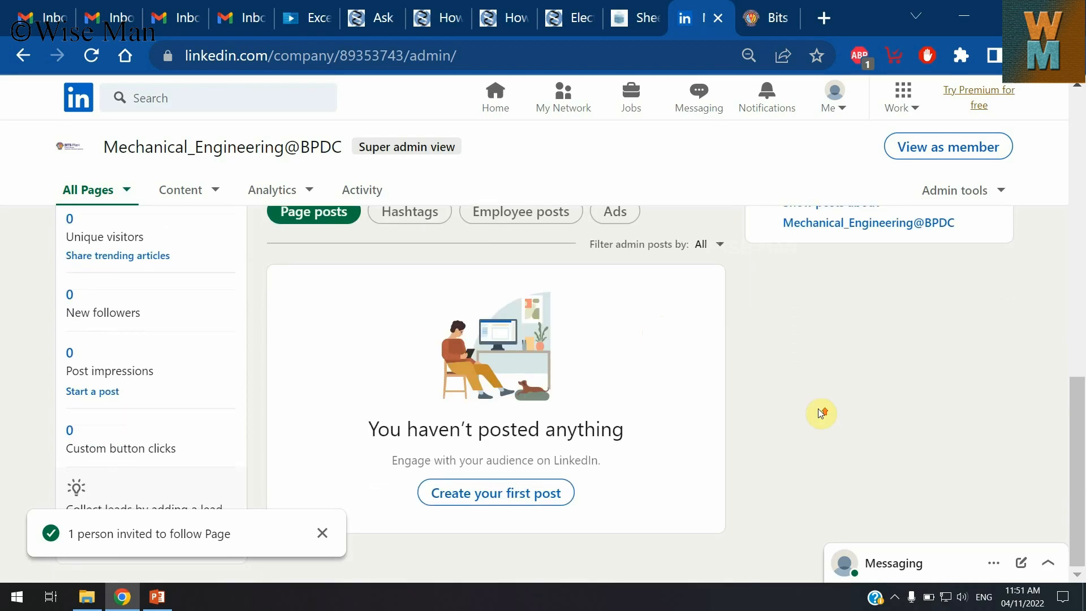
pyautogui.scroll(5, 655, 331)
pyautogui.scroll(6, 820, 412)
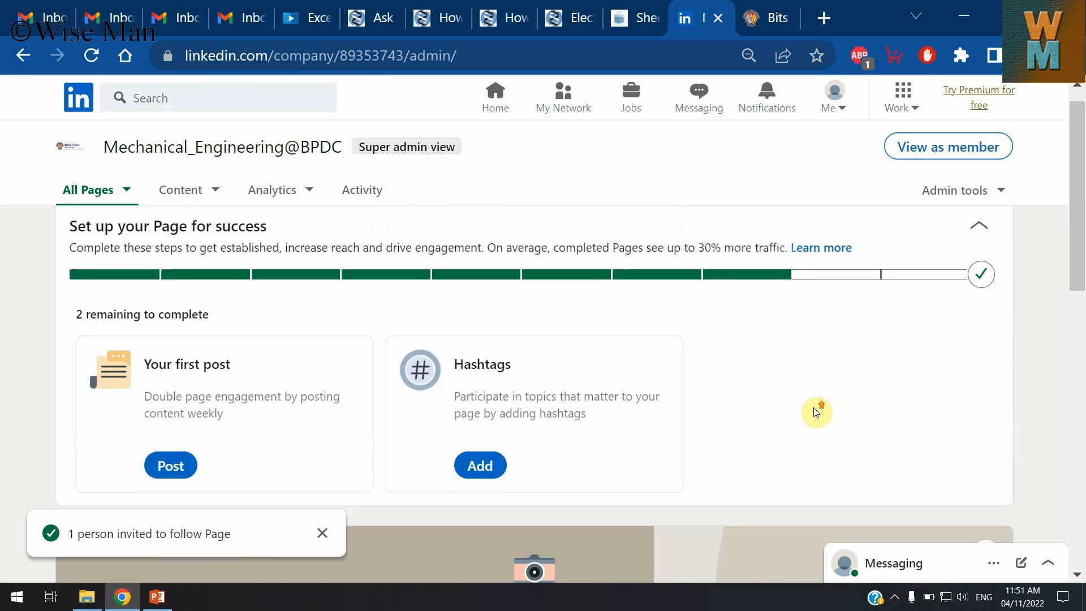
pyautogui.scroll(-3, 737, 478)
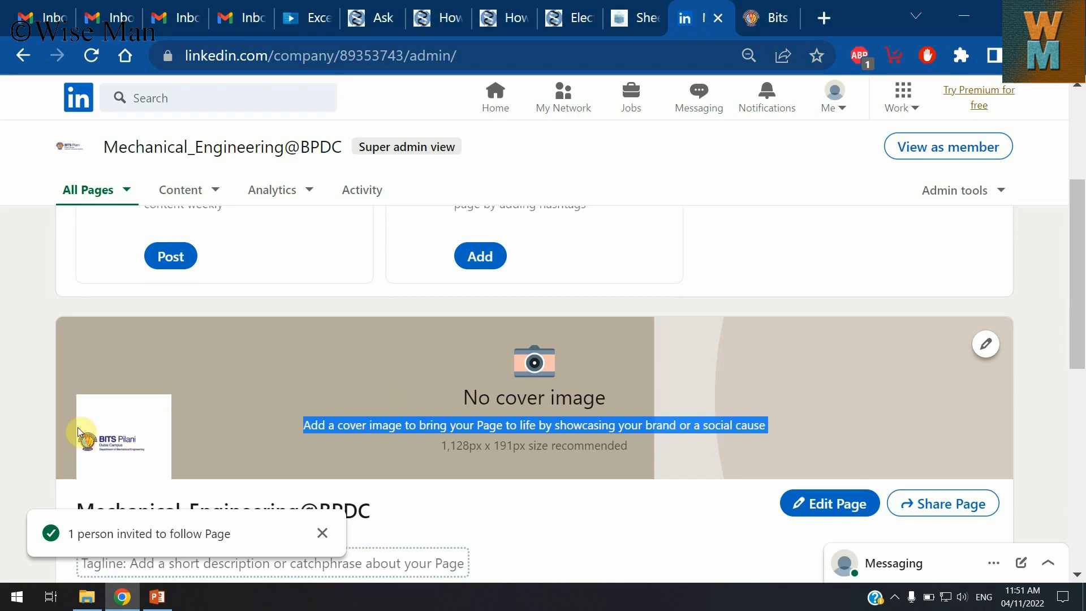
pyautogui.click(21, 413)
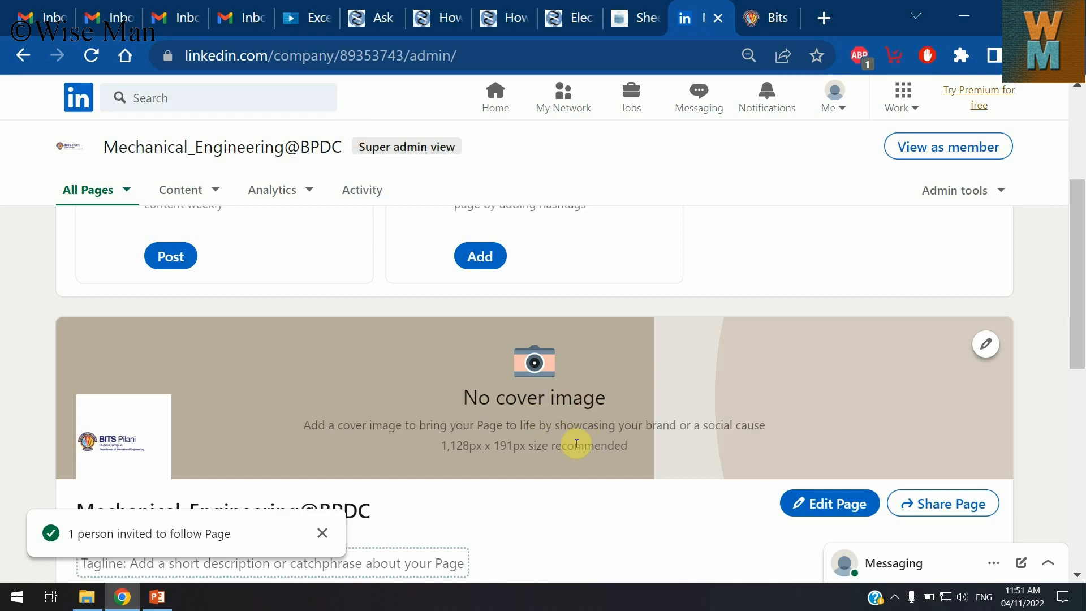
pyautogui.scroll(-3, 720, 554)
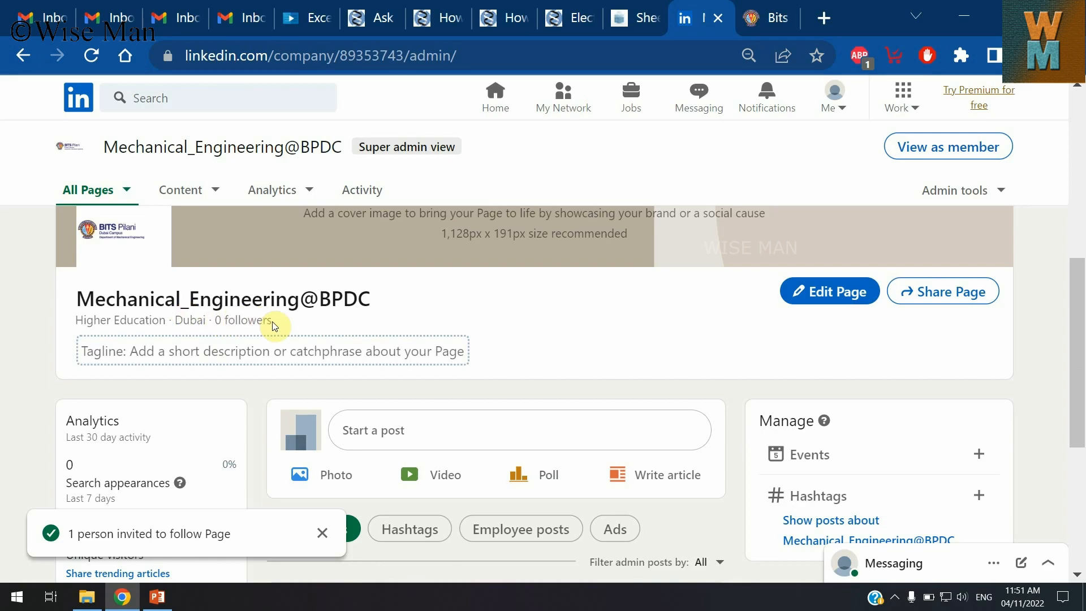
pyautogui.scroll(-2, 396, 373)
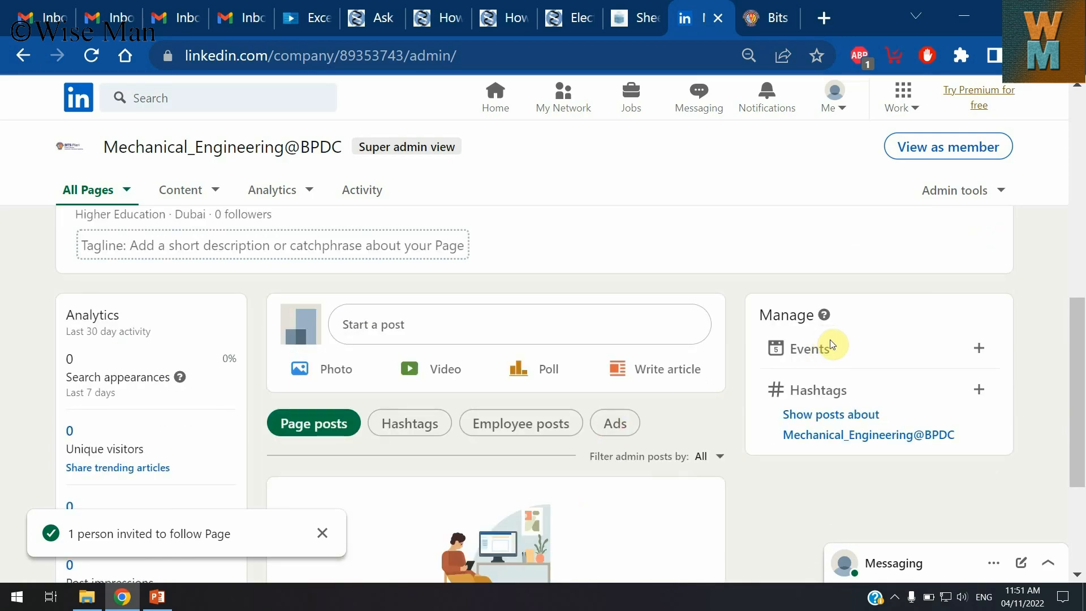
# - Add the suggested hashtag #mechanical_engineeringbpdc to the page, save it and close the editor
pyautogui.click(980, 389)
pyautogui.click(470, 210)
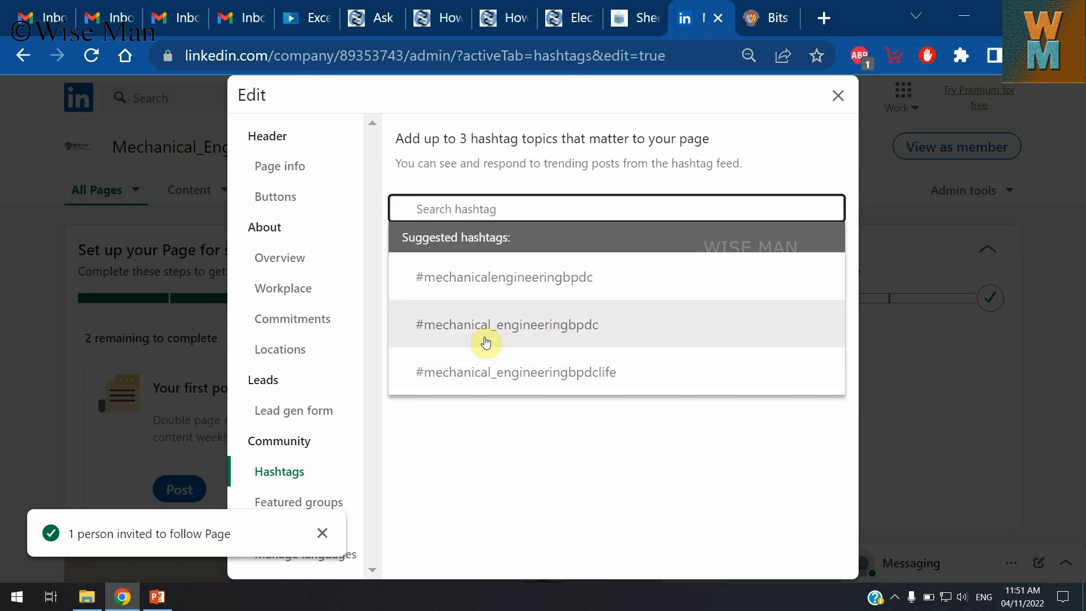
pyautogui.click(643, 417)
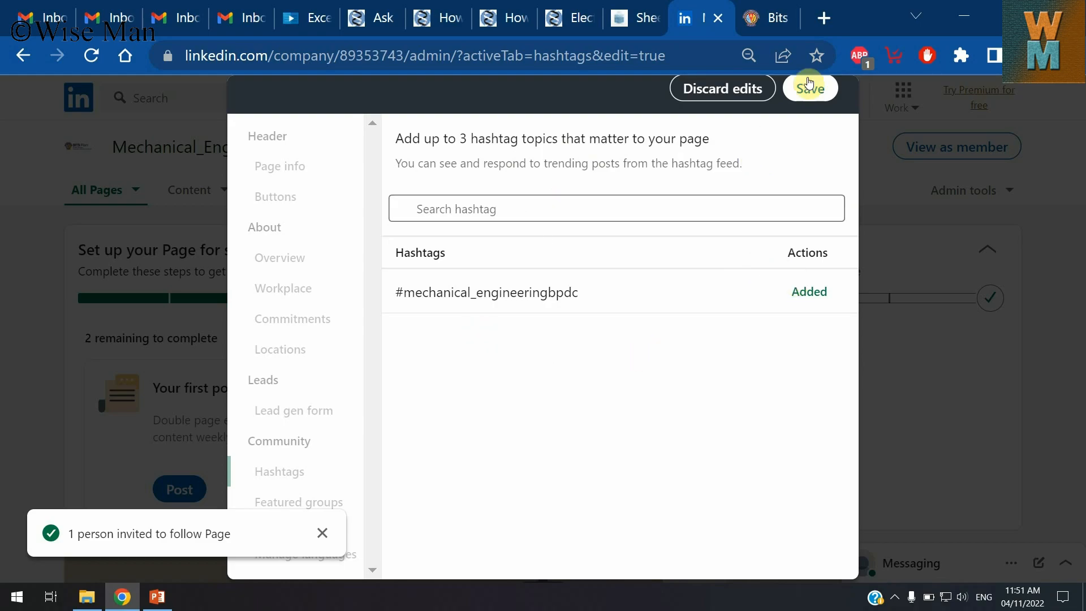
pyautogui.click(809, 93)
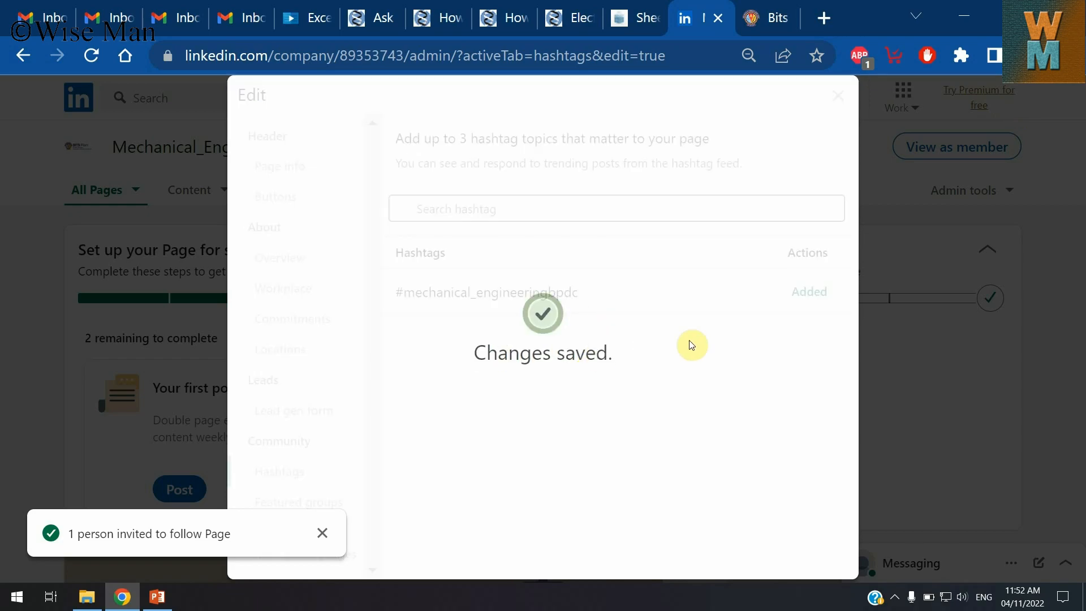
pyautogui.click(838, 96)
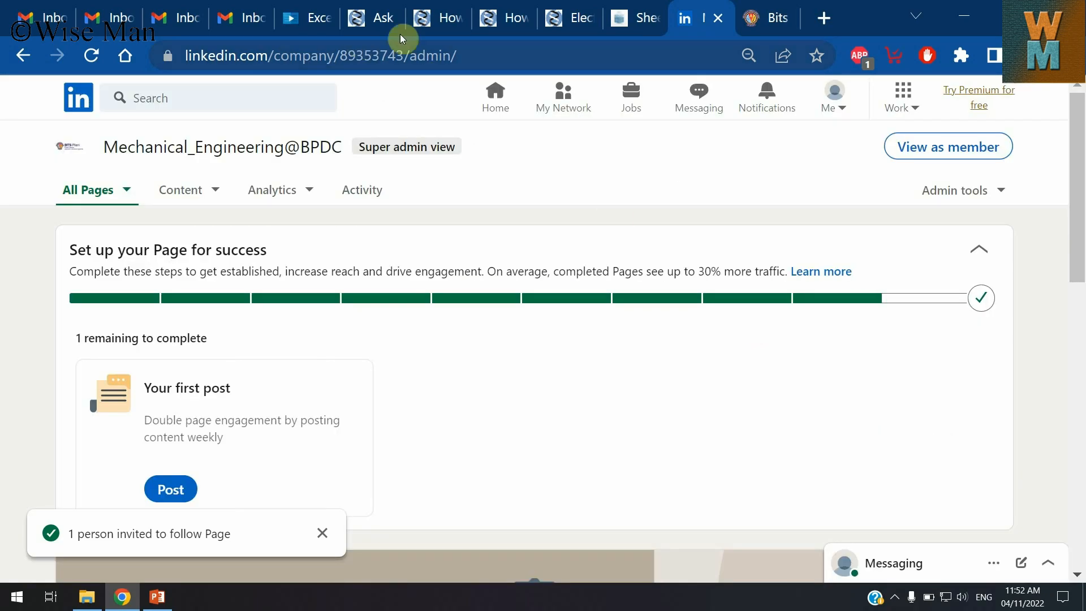
# - Examine the available admin tools, content and analytics options, and open the page's activity overview
pyautogui.click(970, 192)
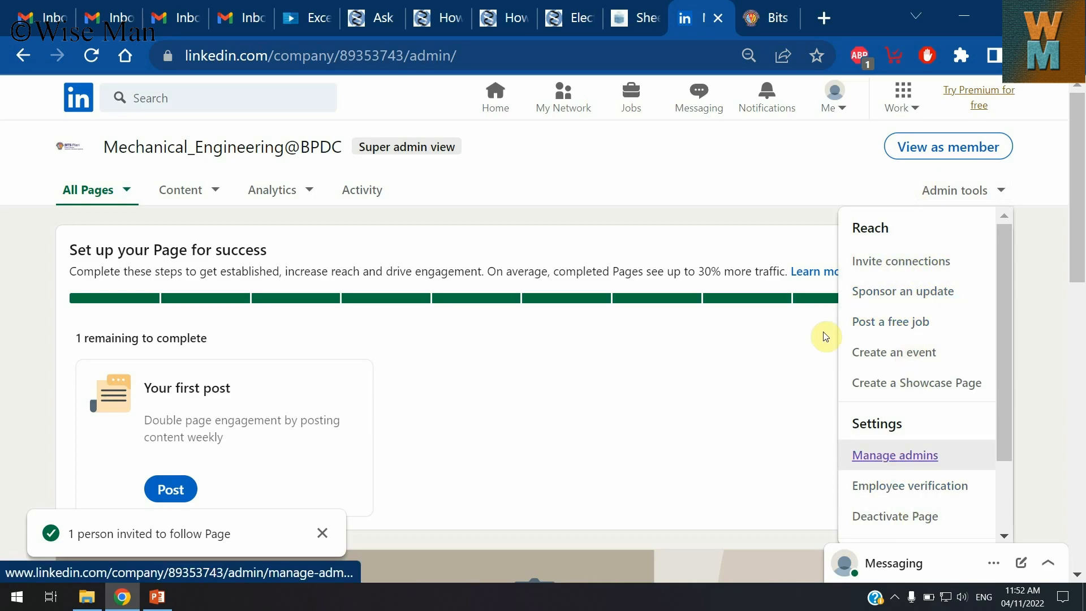
pyautogui.click(207, 201)
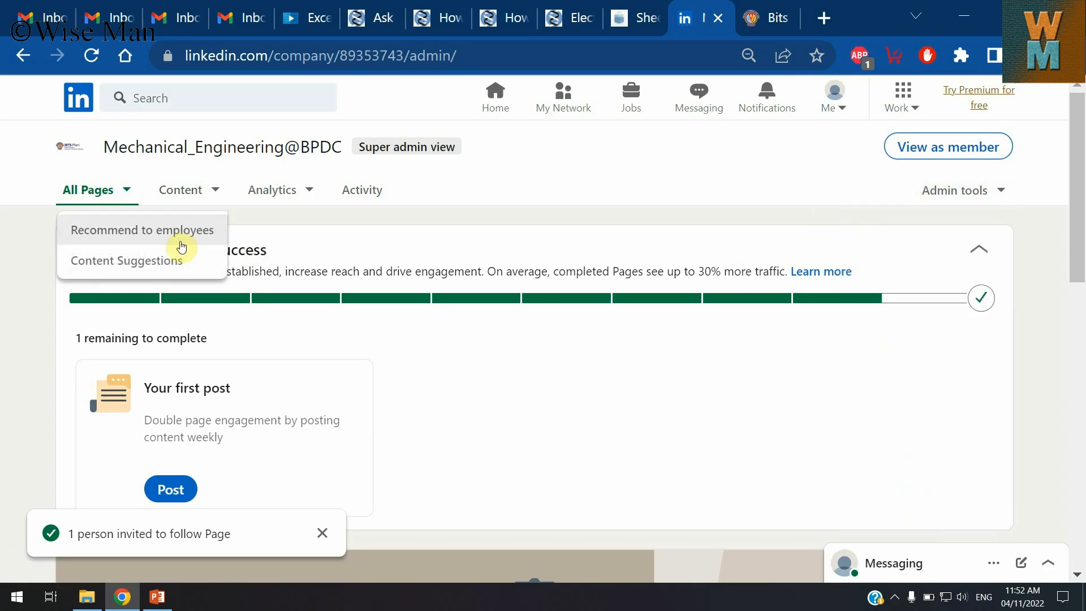
pyautogui.click(280, 201)
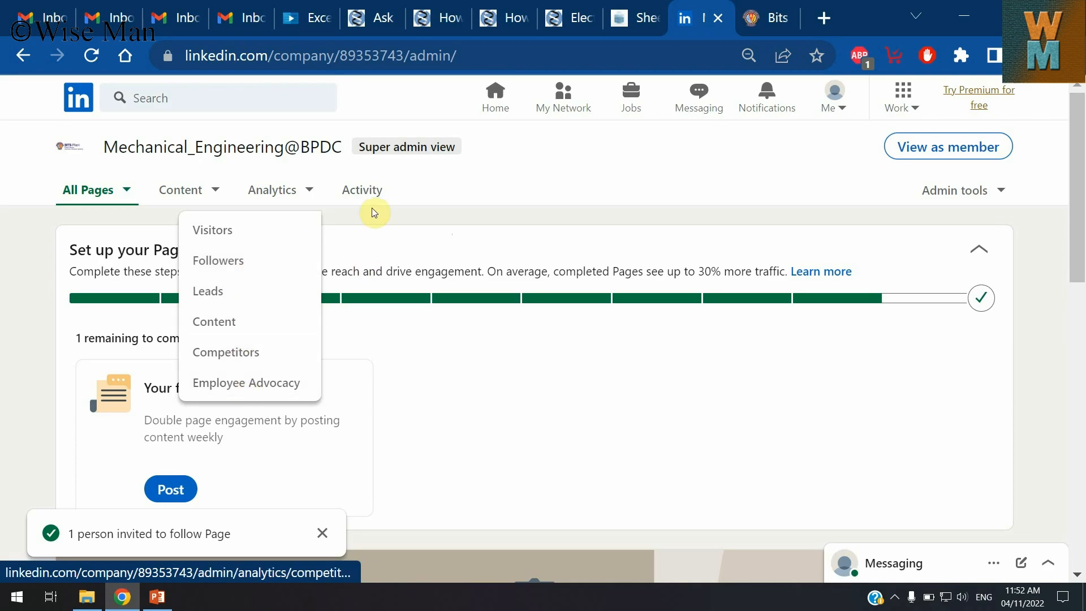
pyautogui.click(362, 191)
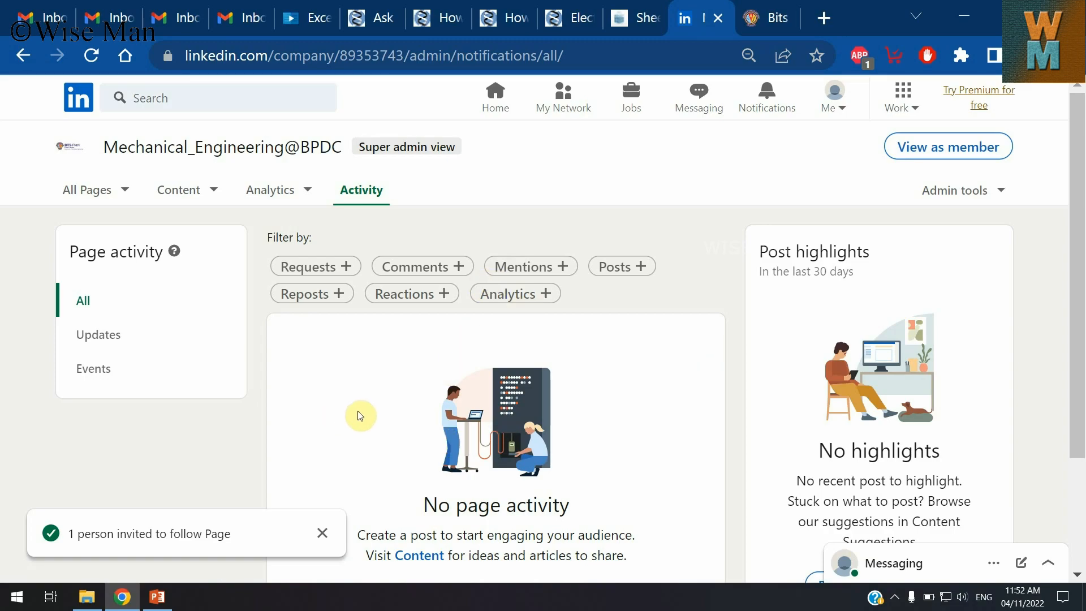
pyautogui.click(895, 597)
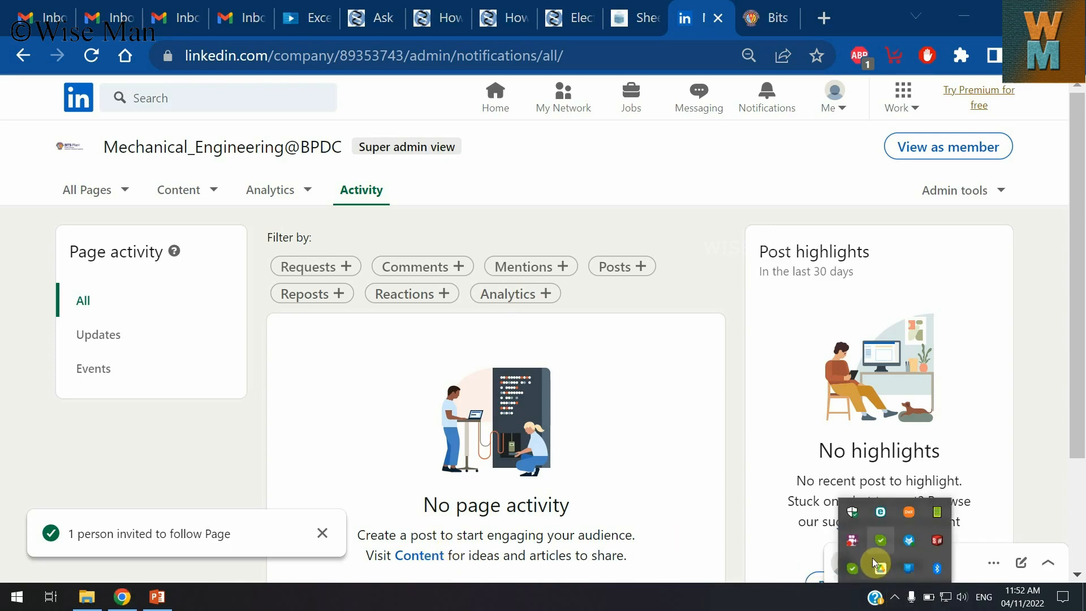
pyautogui.rightClick(878, 555)
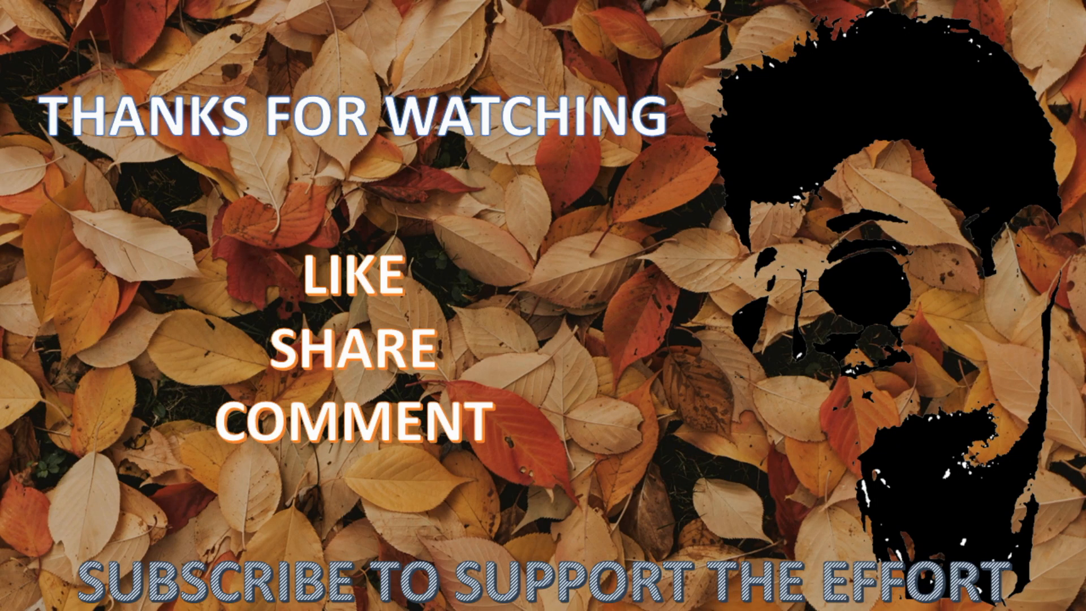